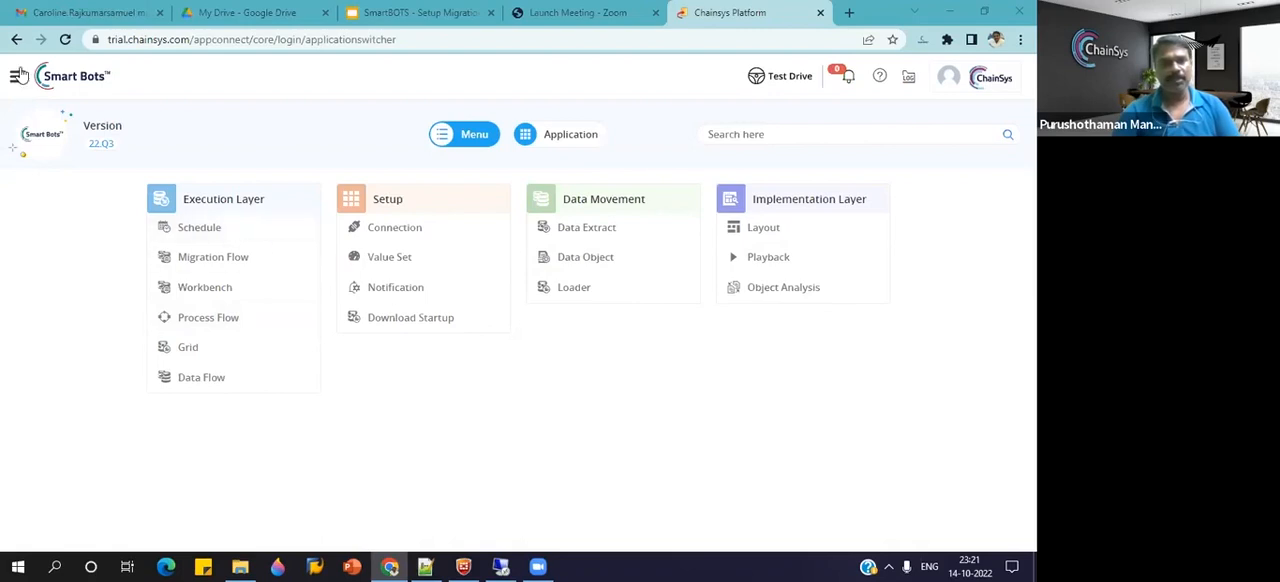
Open the SmartBOTS Playback endpoint from the Chainsys Platform group of connection endpoints.
left_click(388, 228)
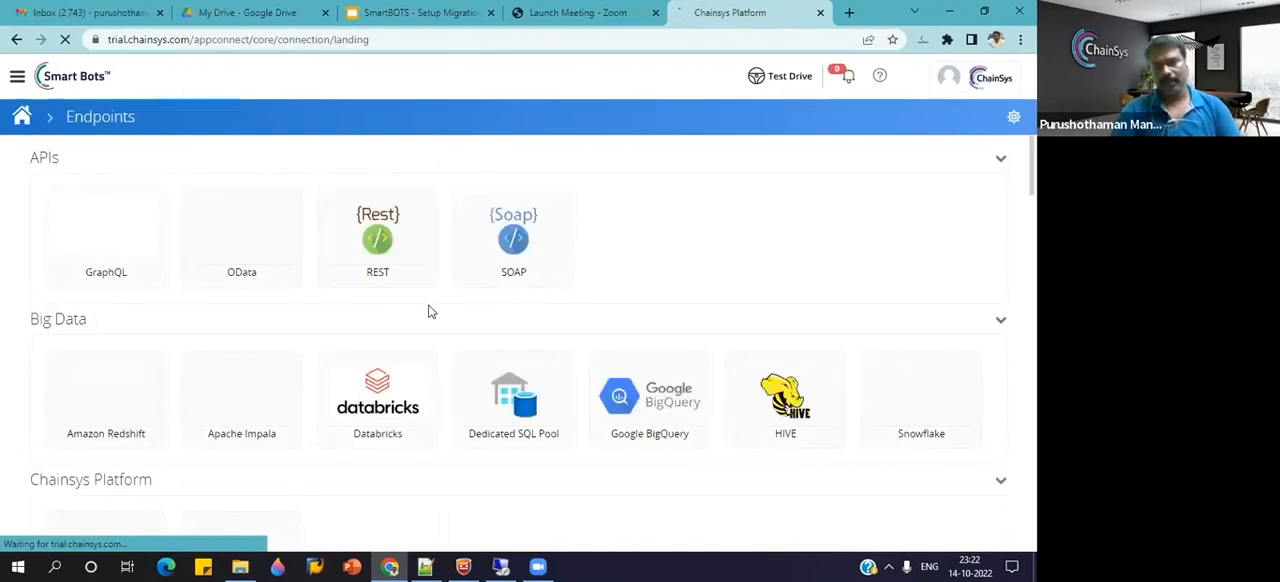
scroll(437, 383, "down", 2)
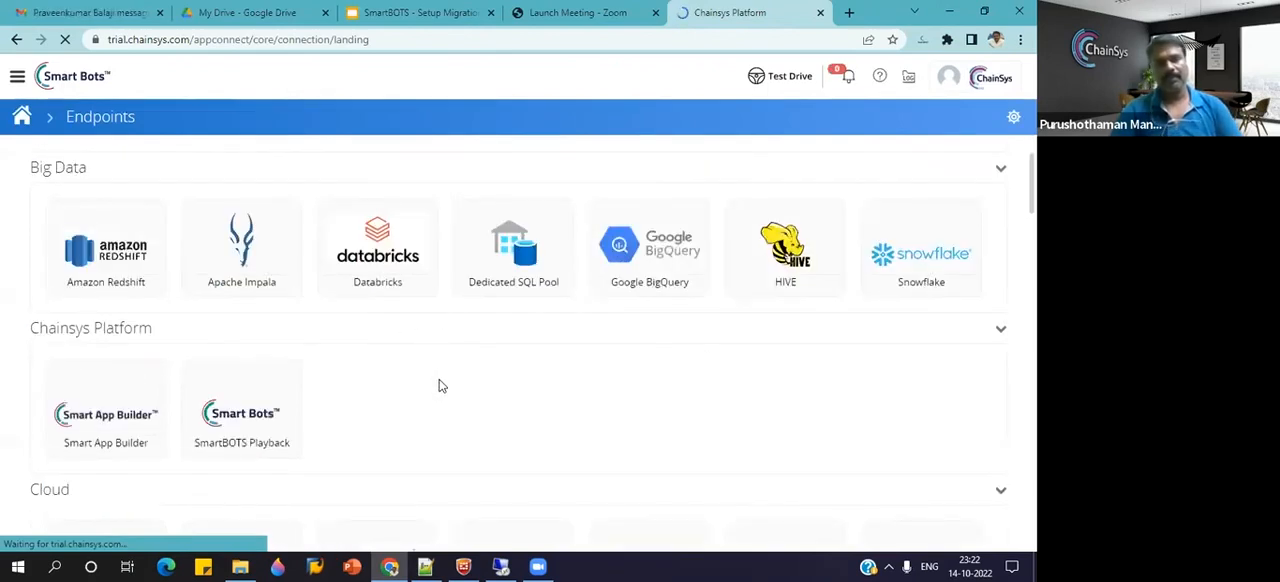
scroll(440, 386, "down", 1)
left_click(262, 374)
scroll(397, 374, "down", 1)
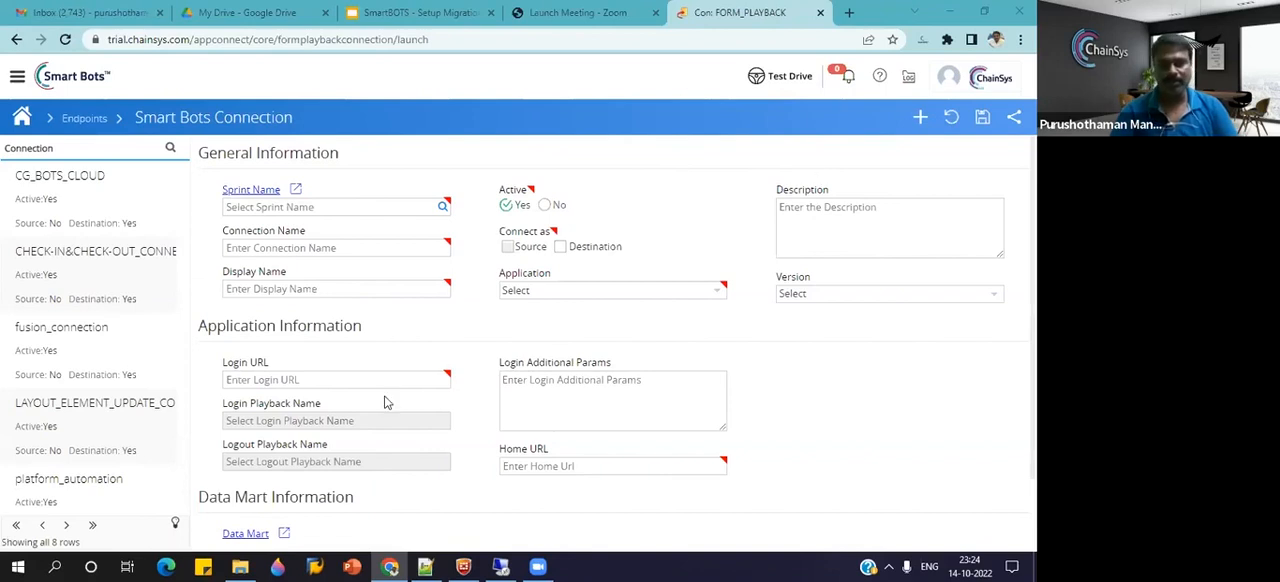
Find the POC_HCM_BOTS connection, examine its login URL and settings, and open its Smart Bots users page.
left_click(160, 148)
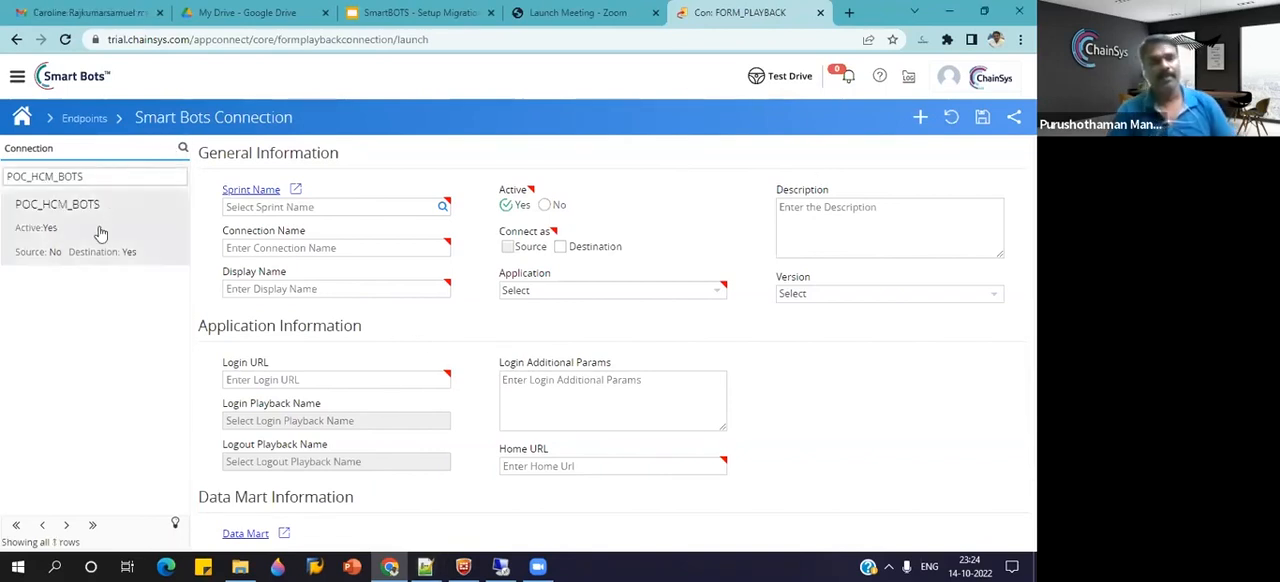
left_click(100, 233)
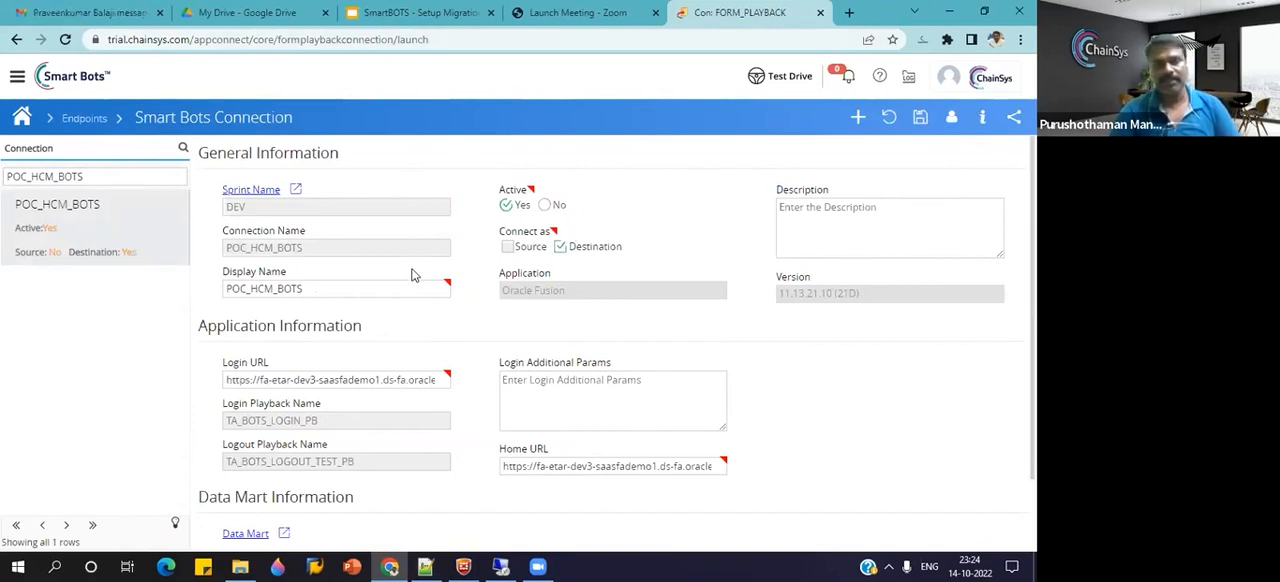
left_click_drag(259, 380, 412, 385)
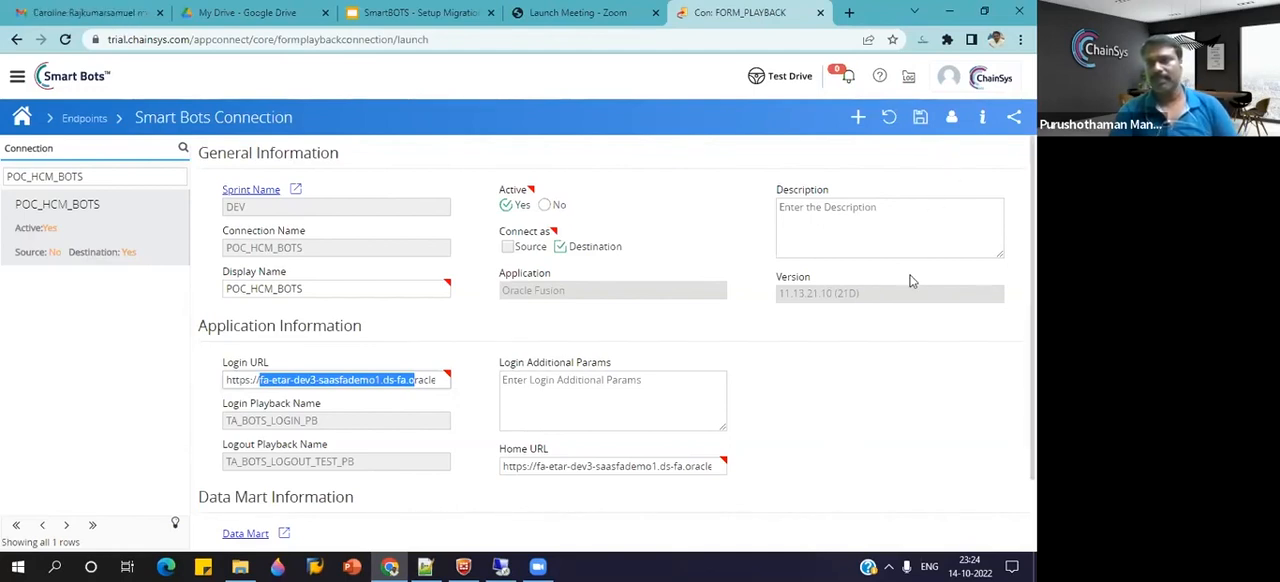
left_click(952, 118)
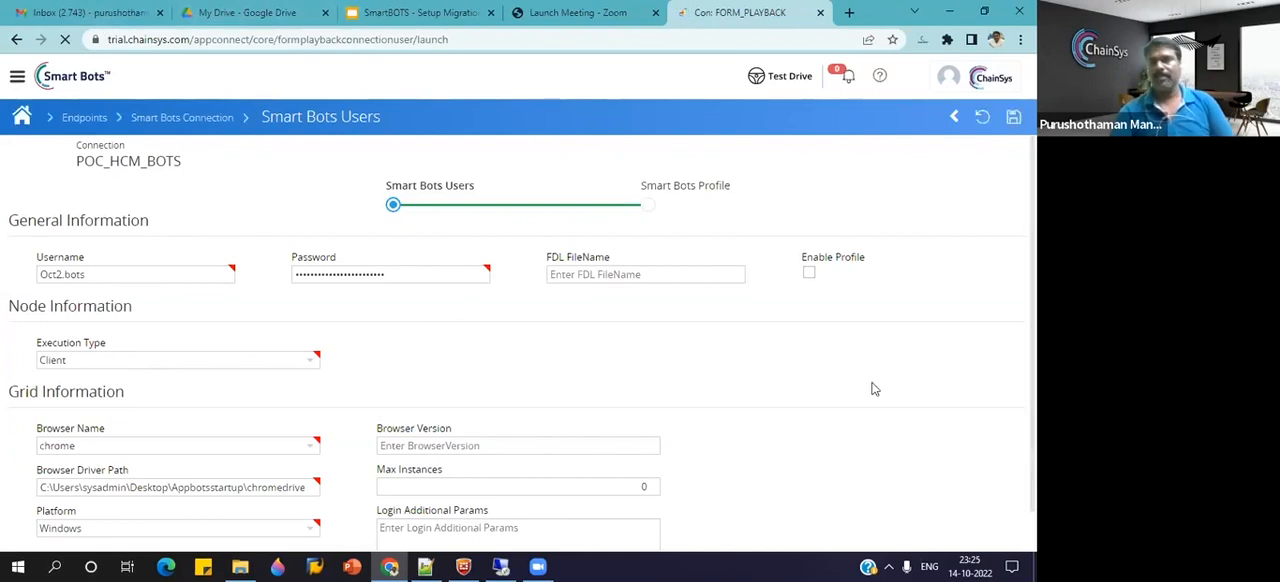
Launch the SmartBots recorder from the browser's installed extensions.
left_click(947, 40)
left_click(913, 212)
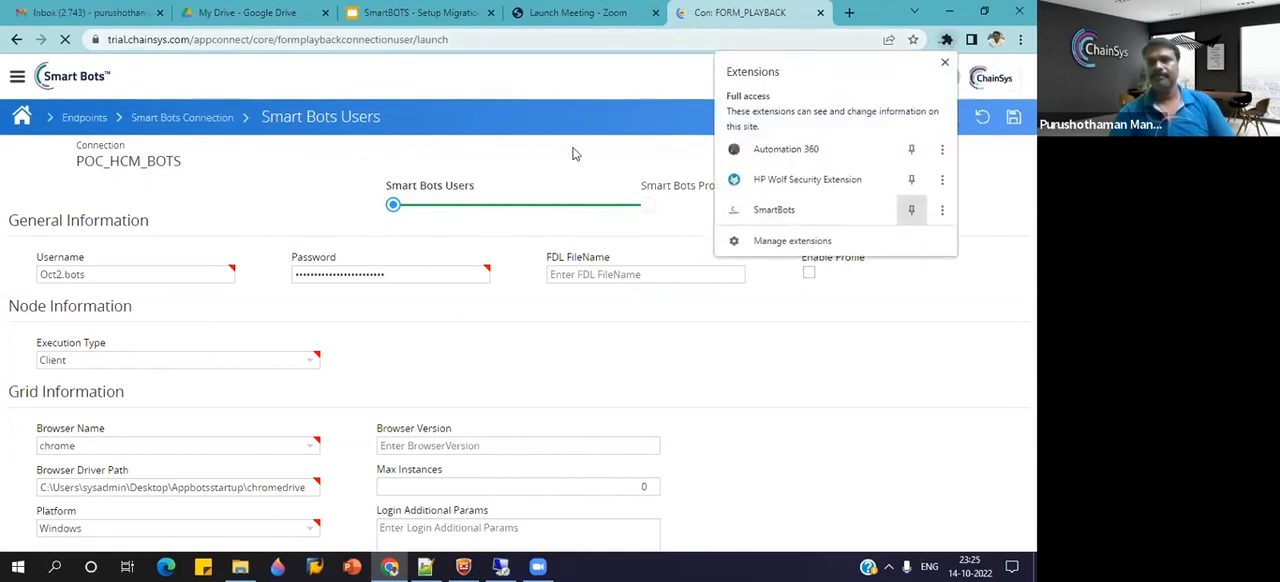
left_click(774, 212)
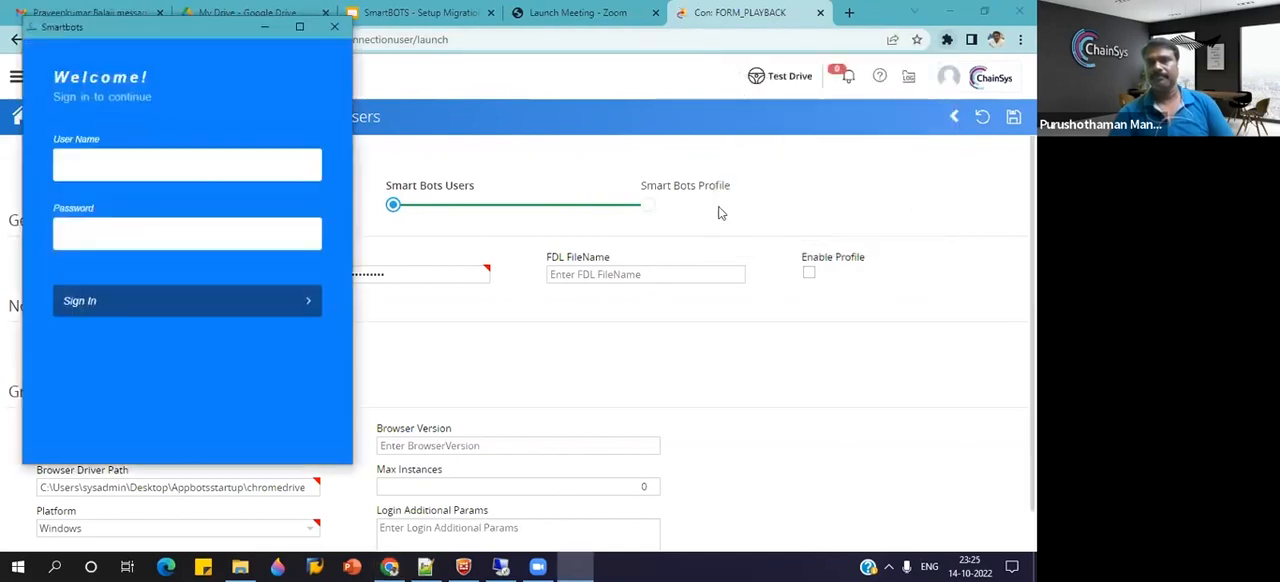
Sign in to the SmartBots recorder with the saved username and the account password.
left_click(150, 161)
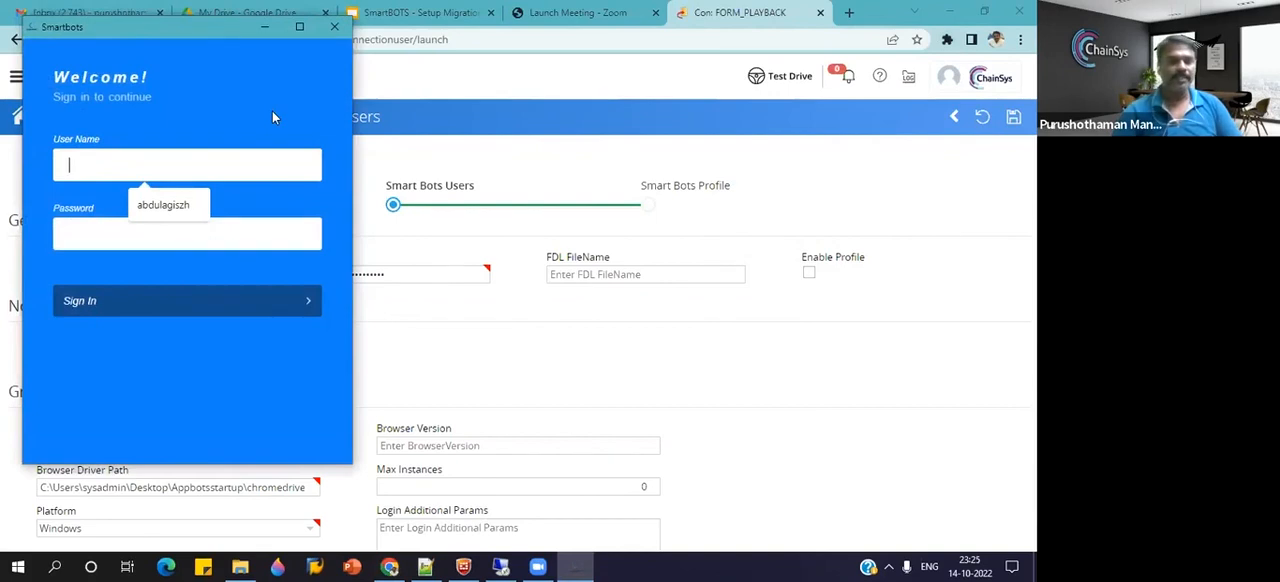
left_click(181, 205)
left_click(138, 232)
type("********")
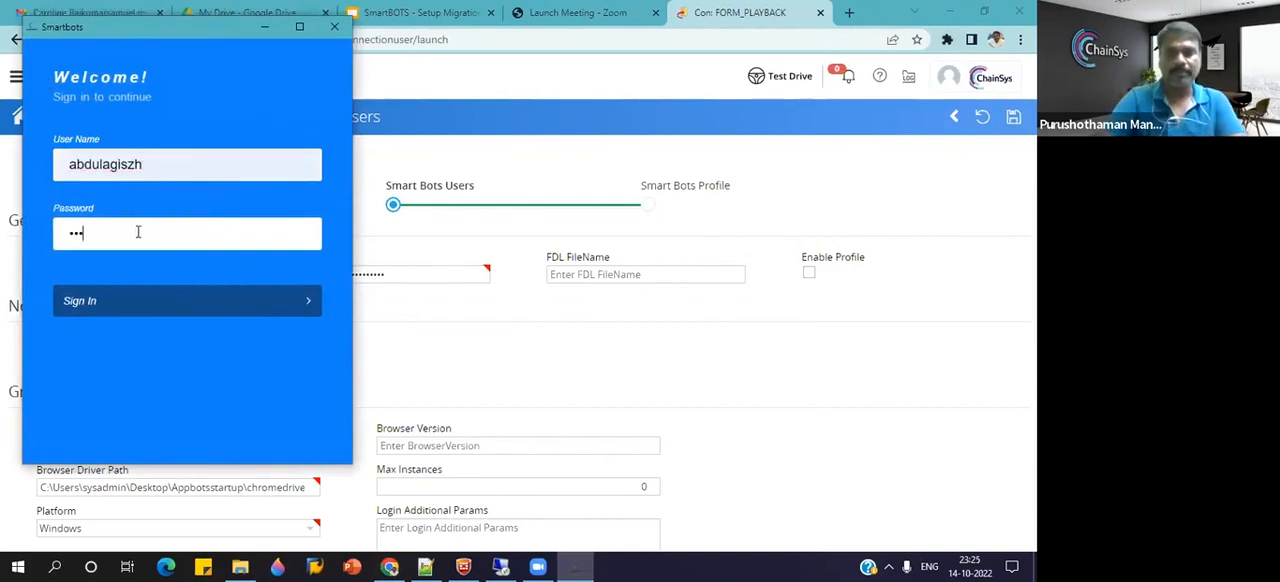
type("*")
key("Return")
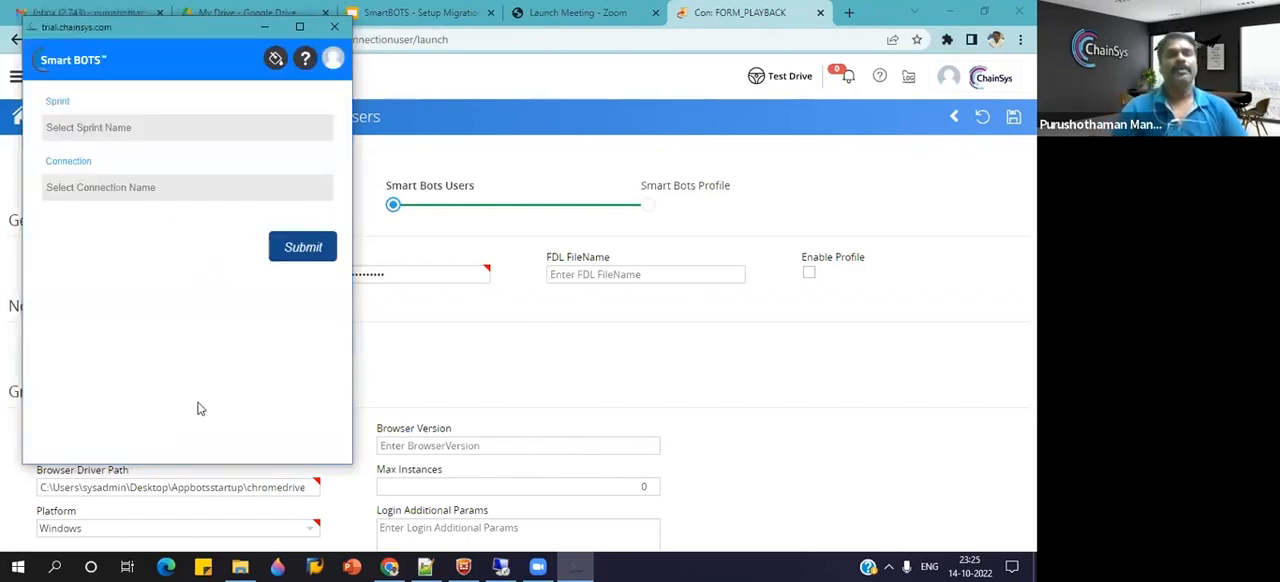
Select the DEV sprint and the POC_HCM_BOTS connection for the recorder and submit them.
left_click(129, 127)
left_click(150, 167)
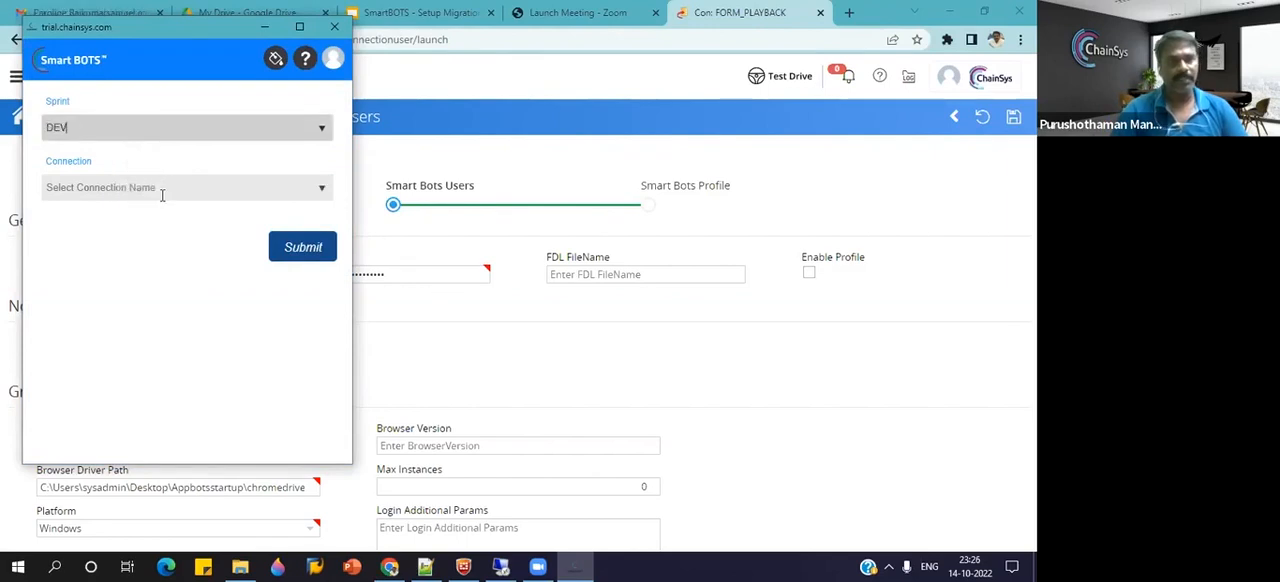
left_click(162, 190)
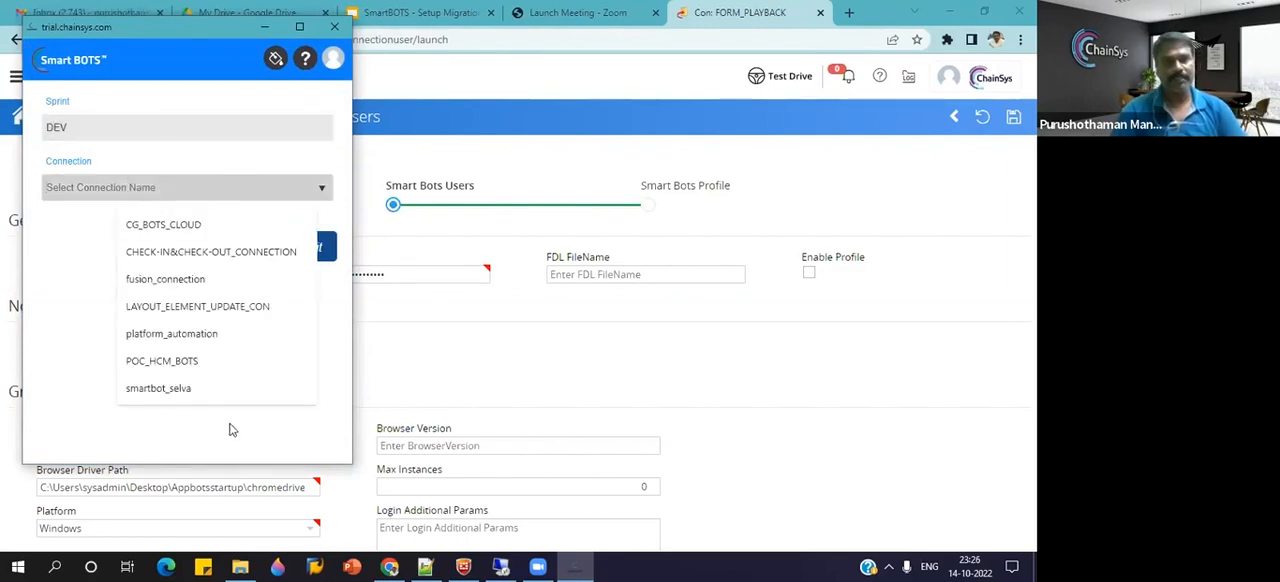
left_click(165, 361)
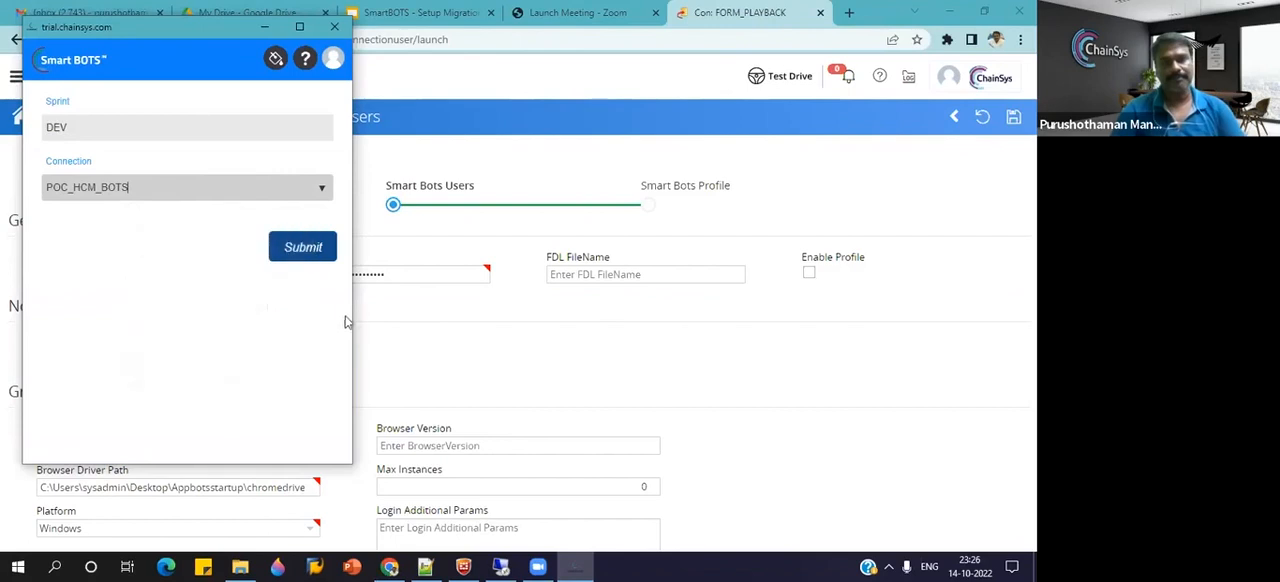
left_click(303, 250)
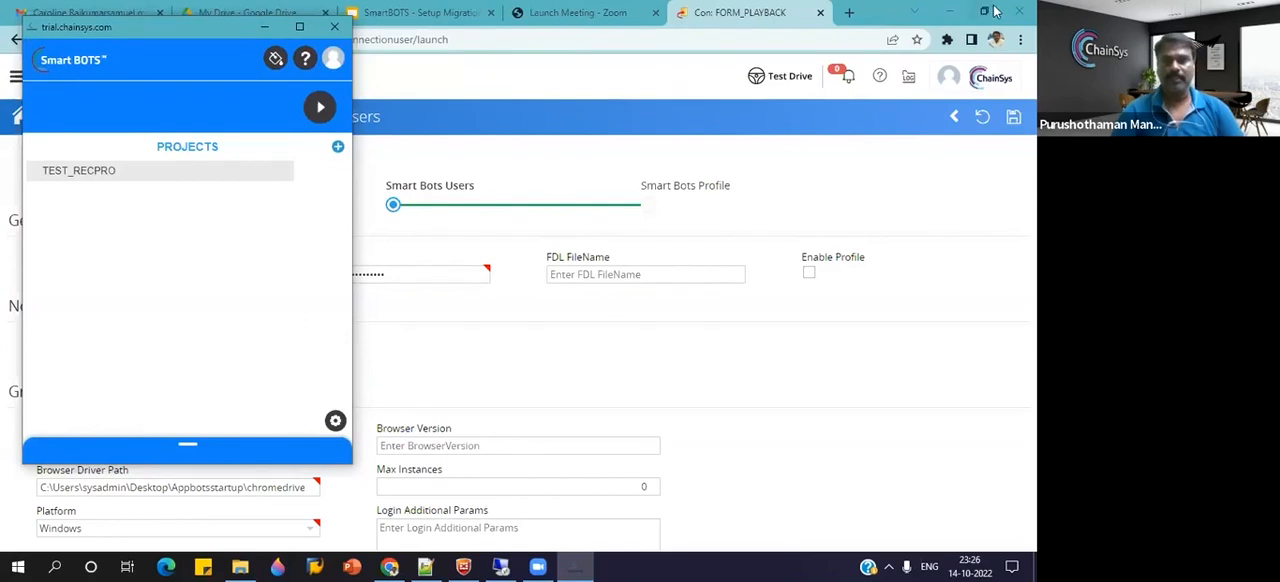
Copy the Fusion instance URL from BeConnected.txt in Notepad++ and load it in a new browser tab.
left_click(885, 14)
left_click(427, 566)
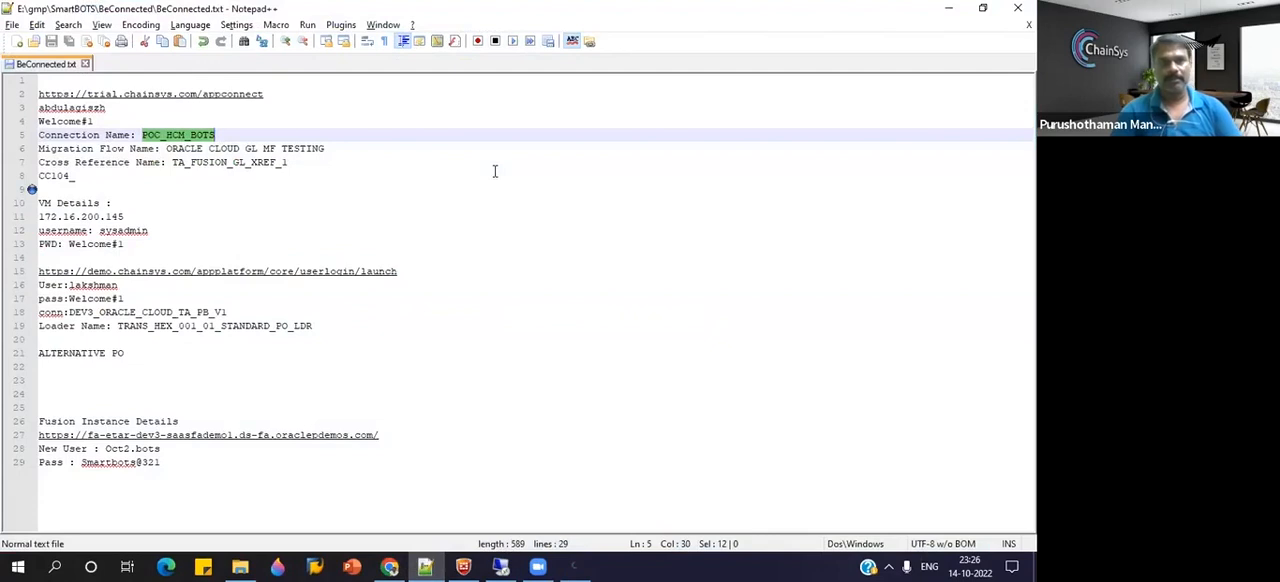
left_click_drag(388, 435, 36, 437)
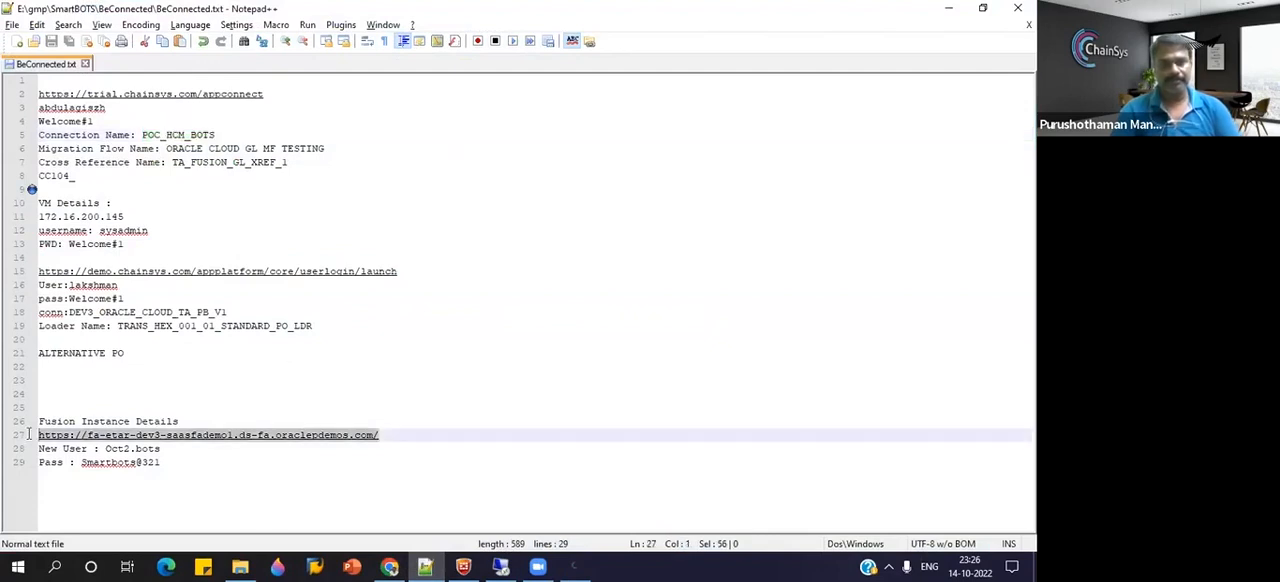
key("ctrl+c")
key("alt+Tab")
key("ctrl+v")
key("Return")
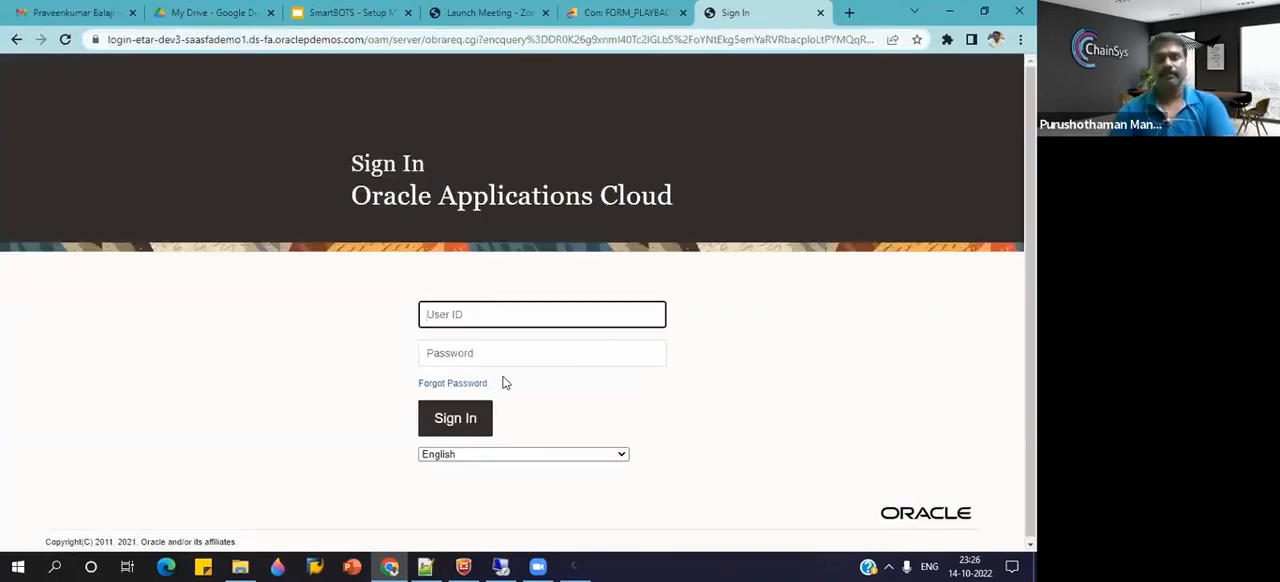
Copy the Fusion instance username from the Notepad++ notes into the Oracle sign-in page's User ID.
key("alt+Tab")
left_click_drag(162, 450, 105, 454)
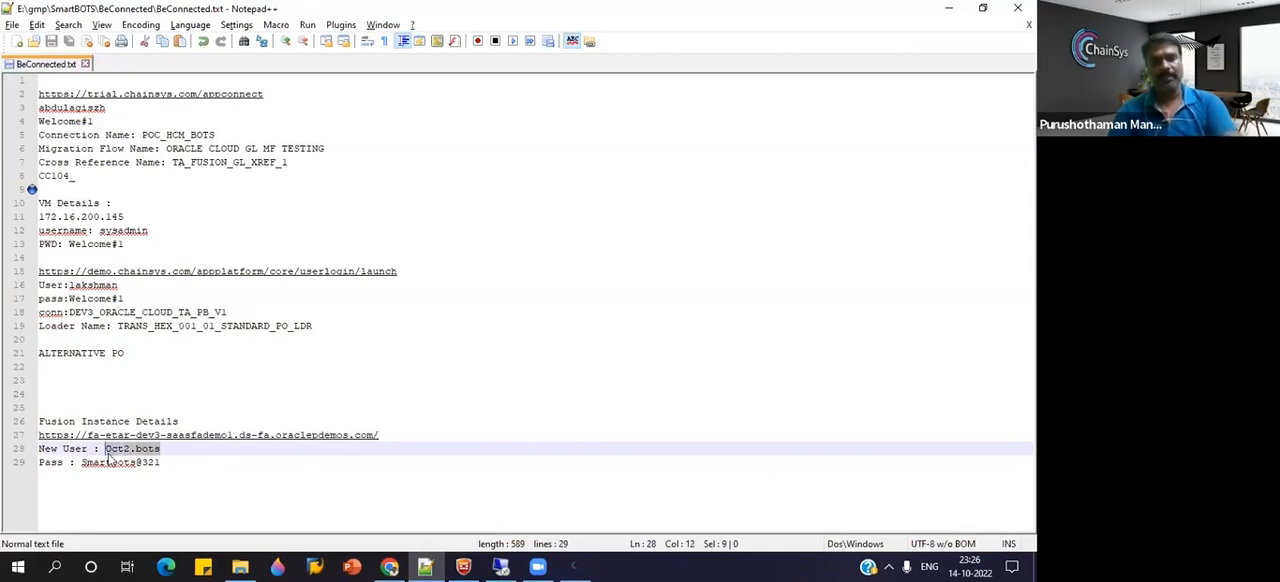
key("ctrl+c")
key("alt+Tab")
key("ctrl+v")
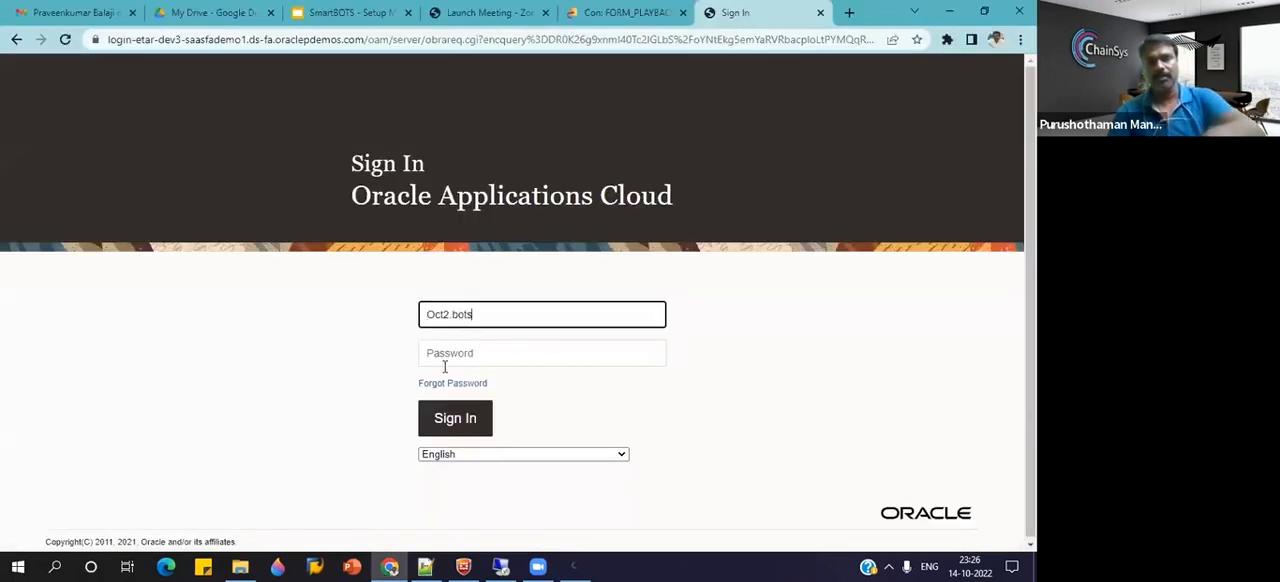
Copy the Fusion account password from the Notepad++ notes into the Oracle sign-in page and sign in.
left_click(444, 362)
key("alt+Tab")
left_click_drag(190, 464, 80, 466)
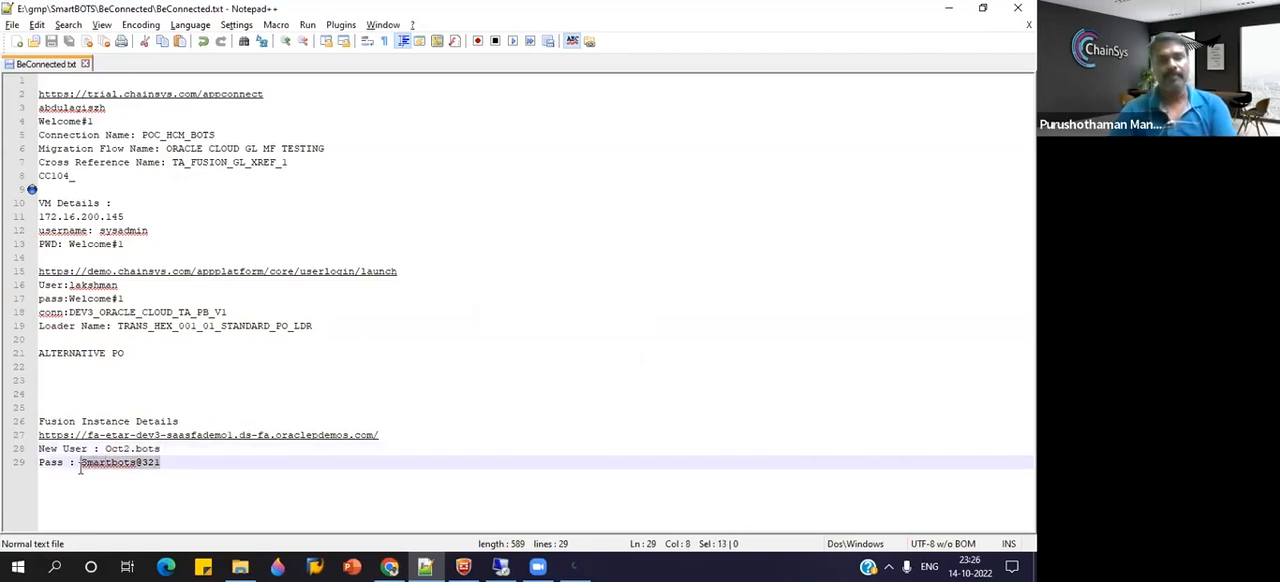
key("ctrl+c")
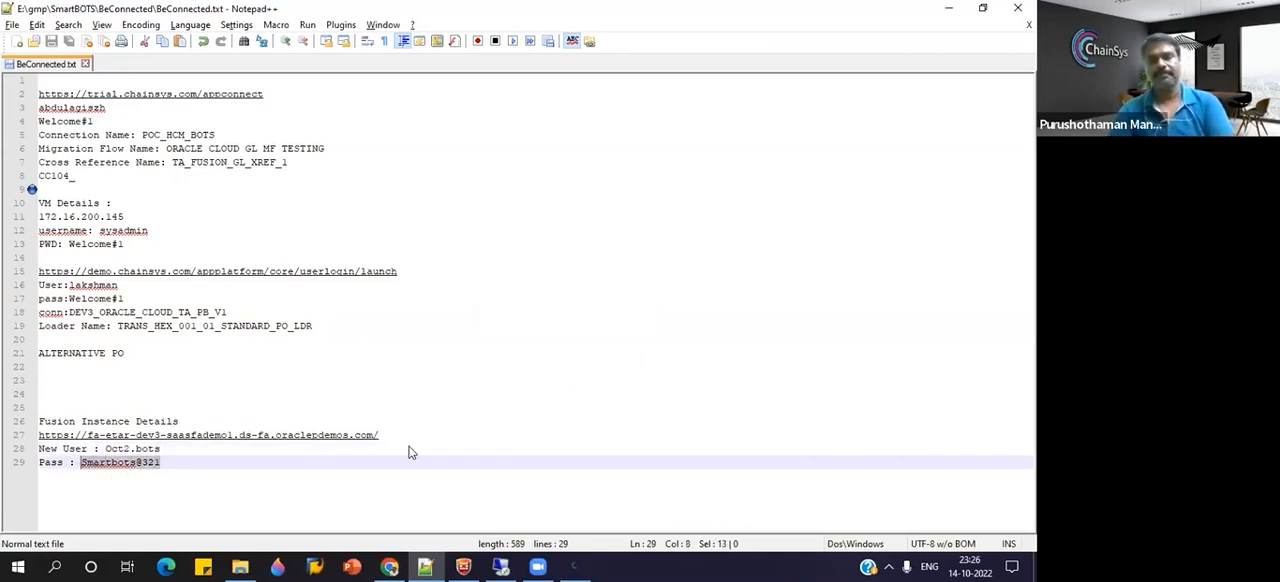
key("alt+Tab")
key("ctrl+v")
left_click(452, 430)
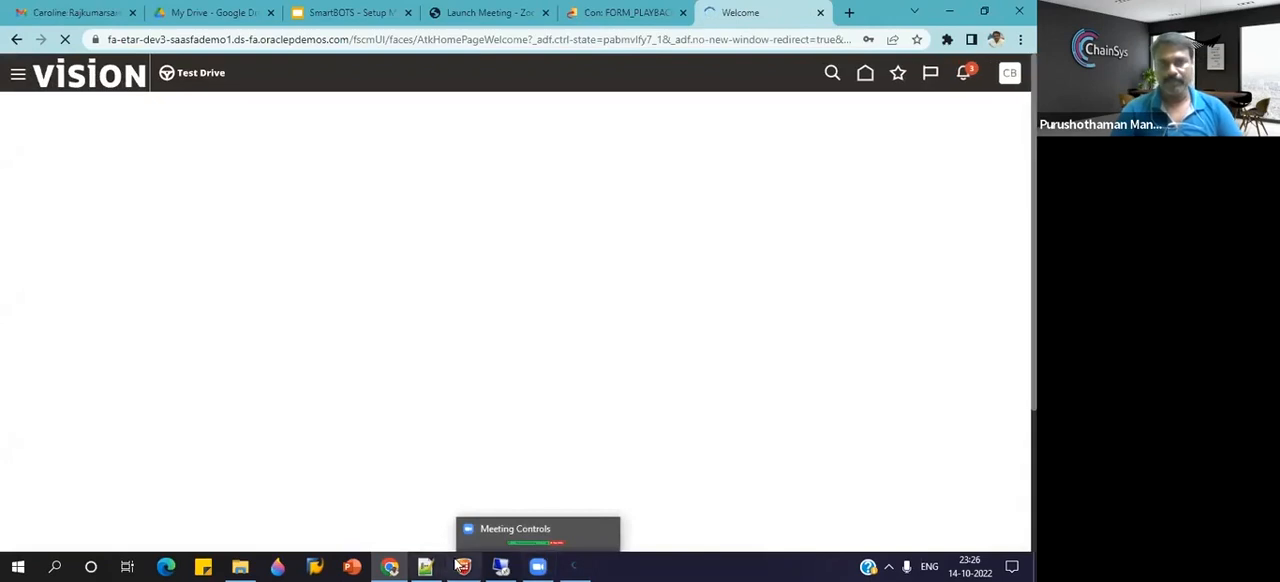
Switch back to the SmartBots recorder and create a new HTML project named TESTRECDEMO.
left_click(574, 566)
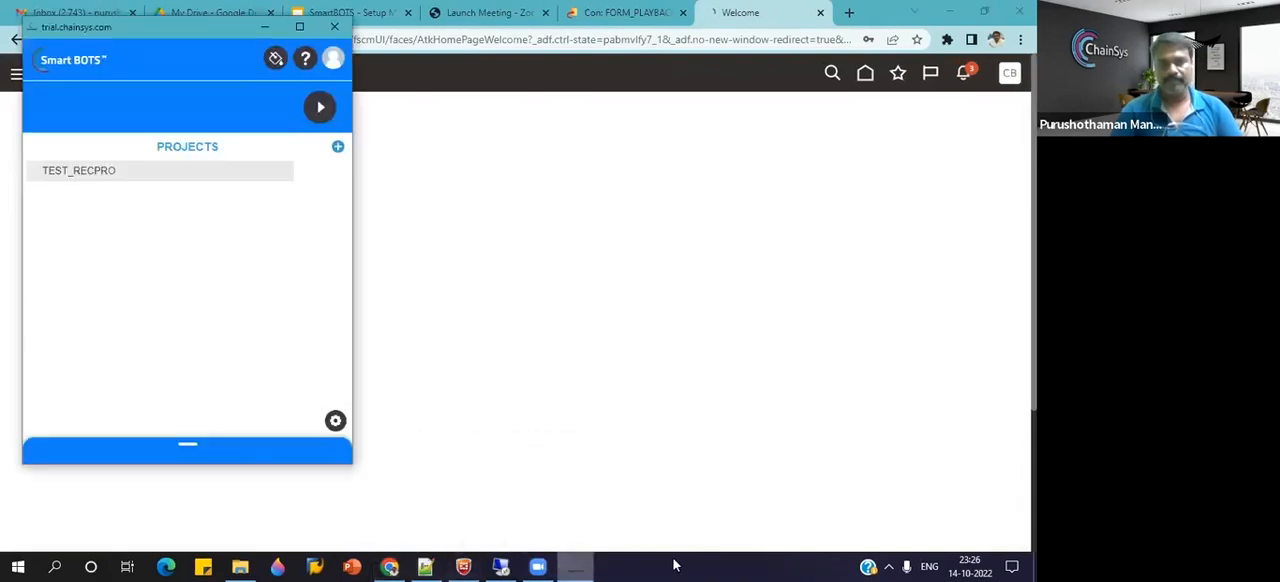
left_click(163, 171)
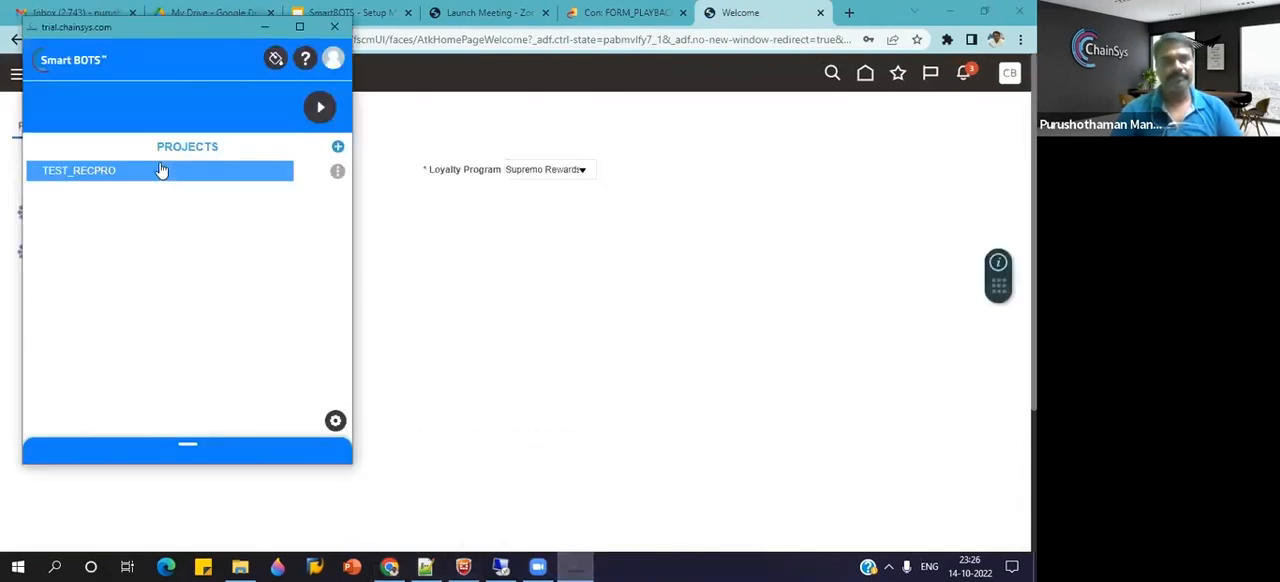
left_click(338, 148)
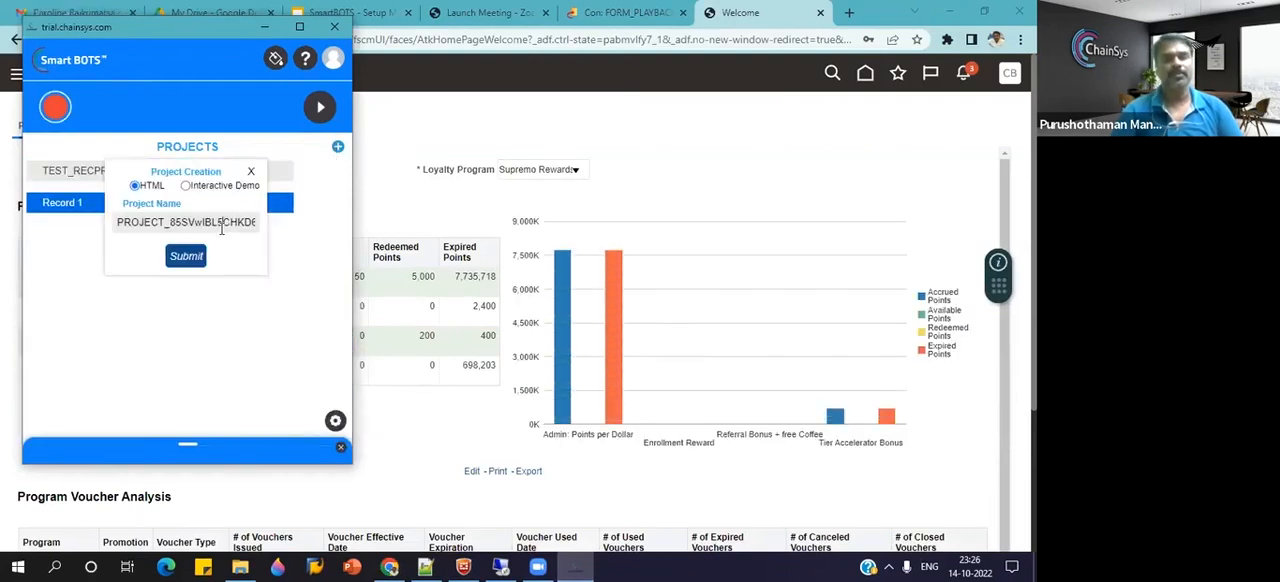
double_click(221, 228)
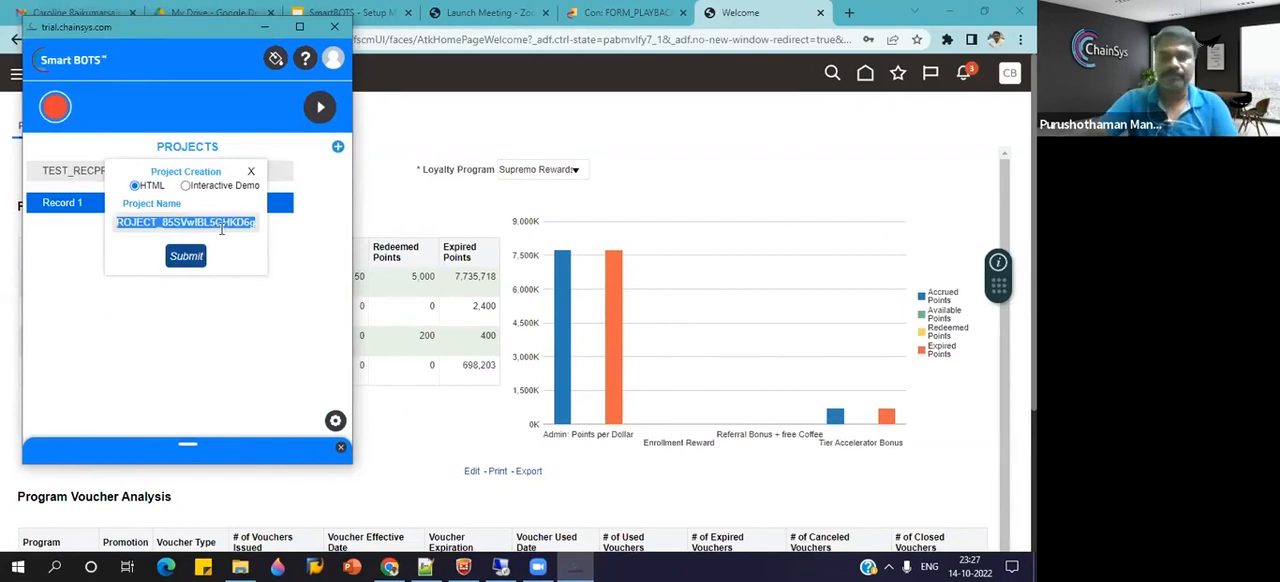
type("TESTREC")
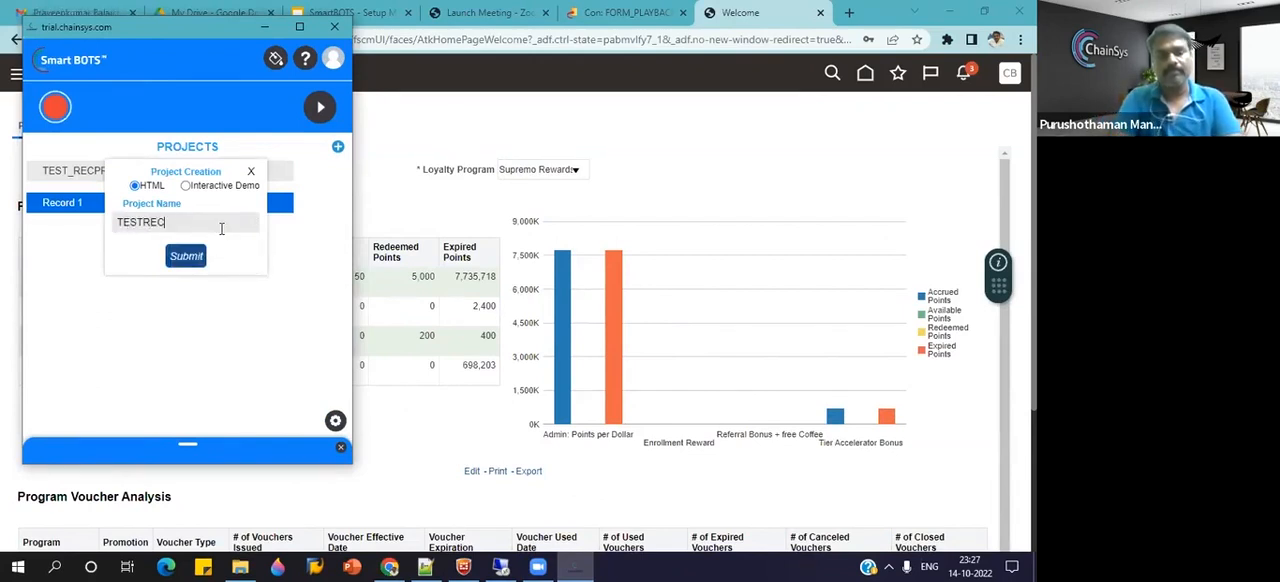
type("EP")
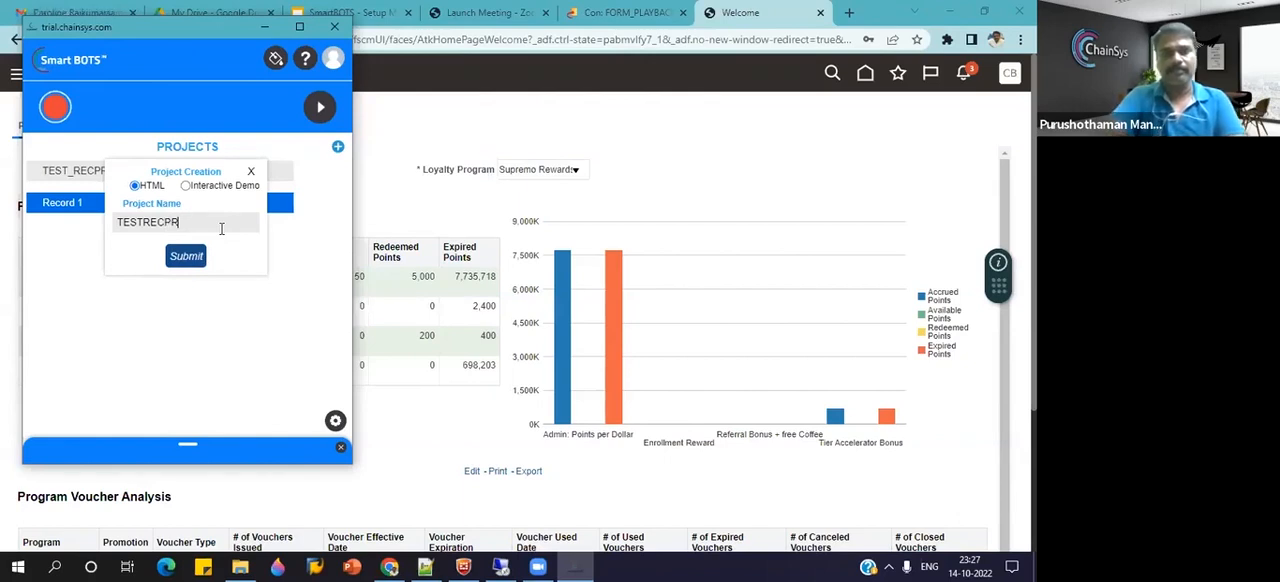
key("BackSpace")
type("DEMO")
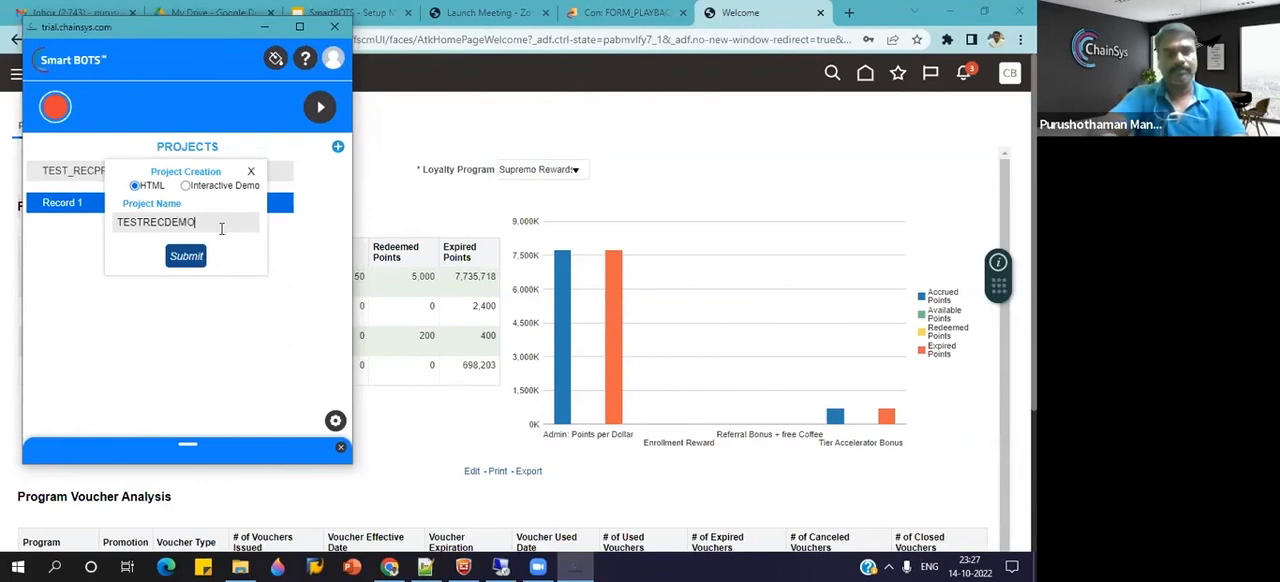
left_click(204, 258)
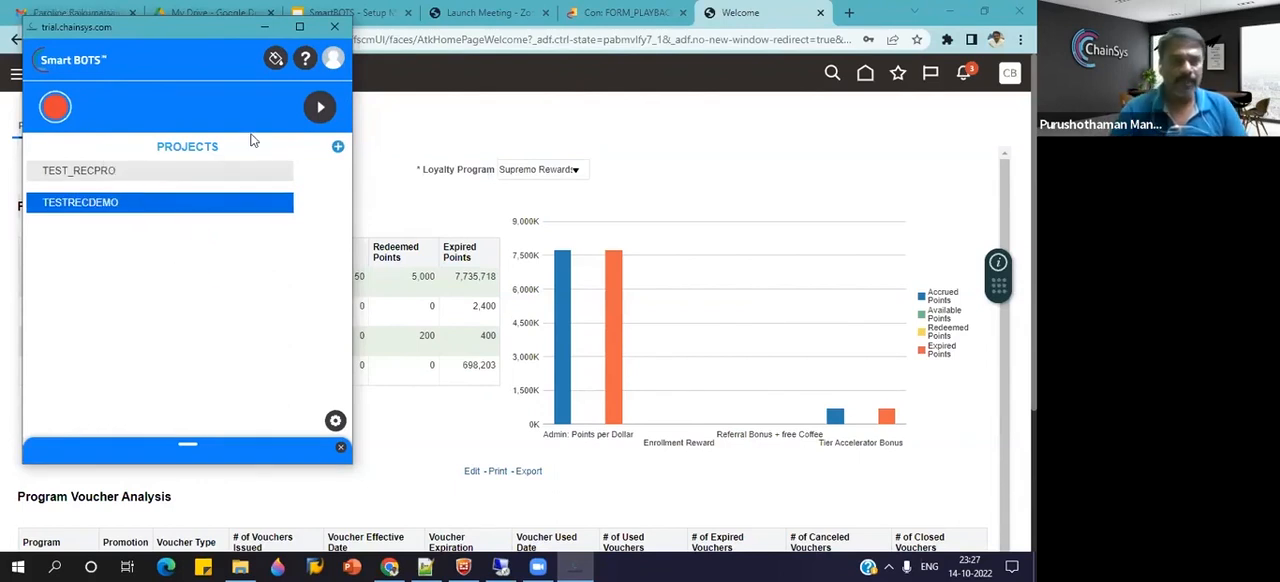
Start recording the TESTRECDEMO project and open Setup and Maintenance in Oracle Fusion.
left_click(56, 108)
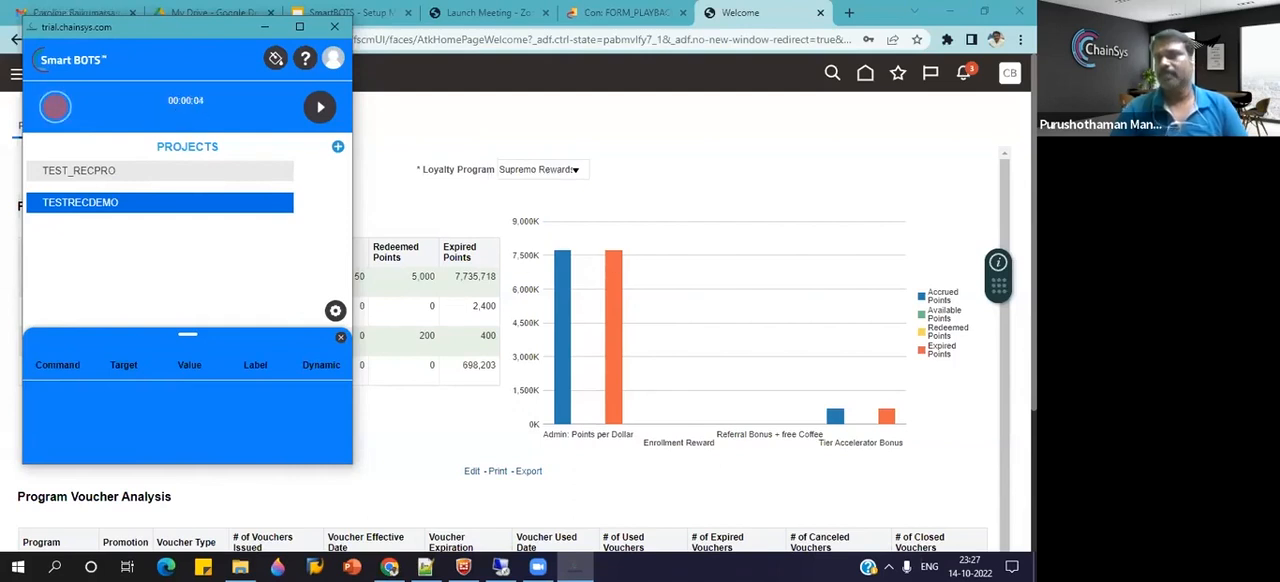
left_click(1008, 82)
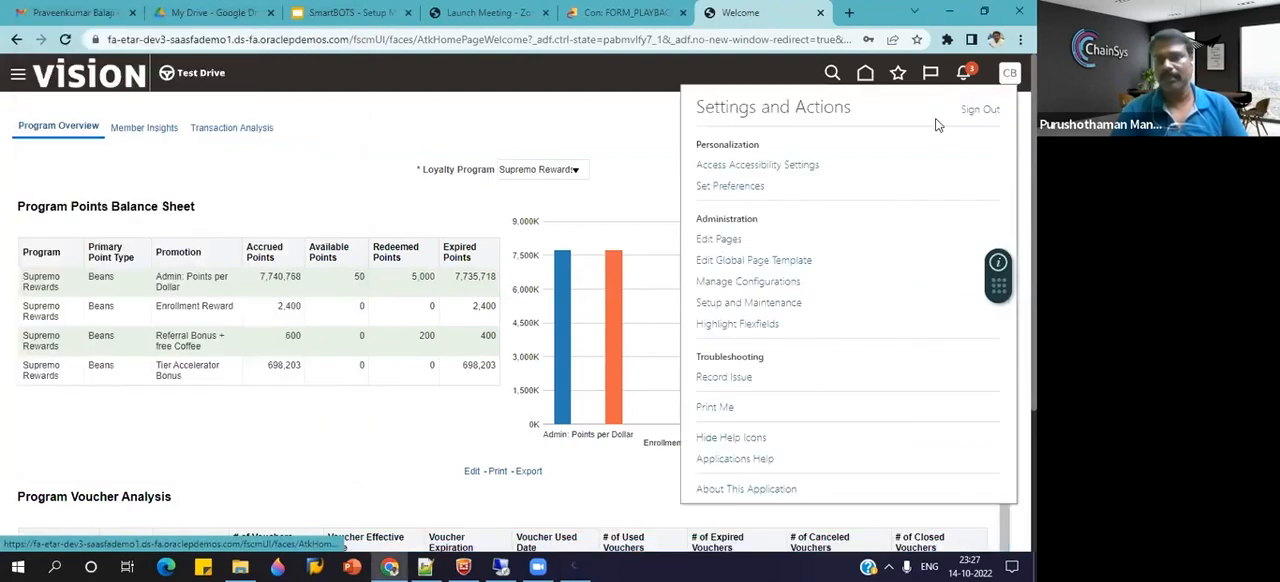
left_click(757, 305)
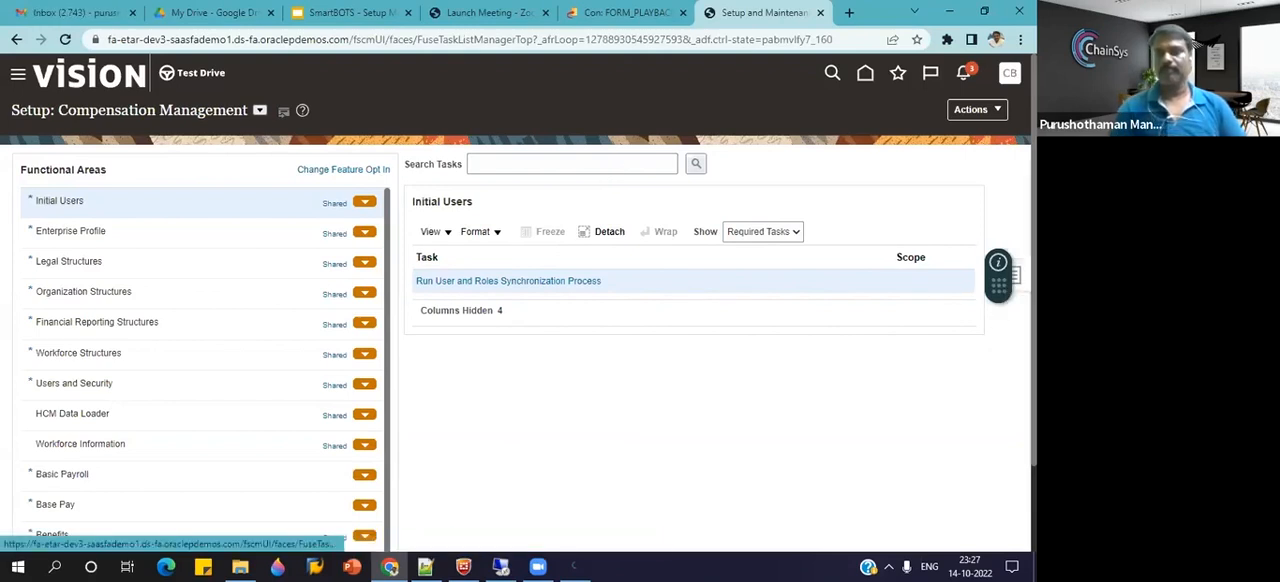
Search the setup tasks for "Manage Cost Accounting Profile Options" and open that task.
left_click(1010, 275)
left_click(904, 315)
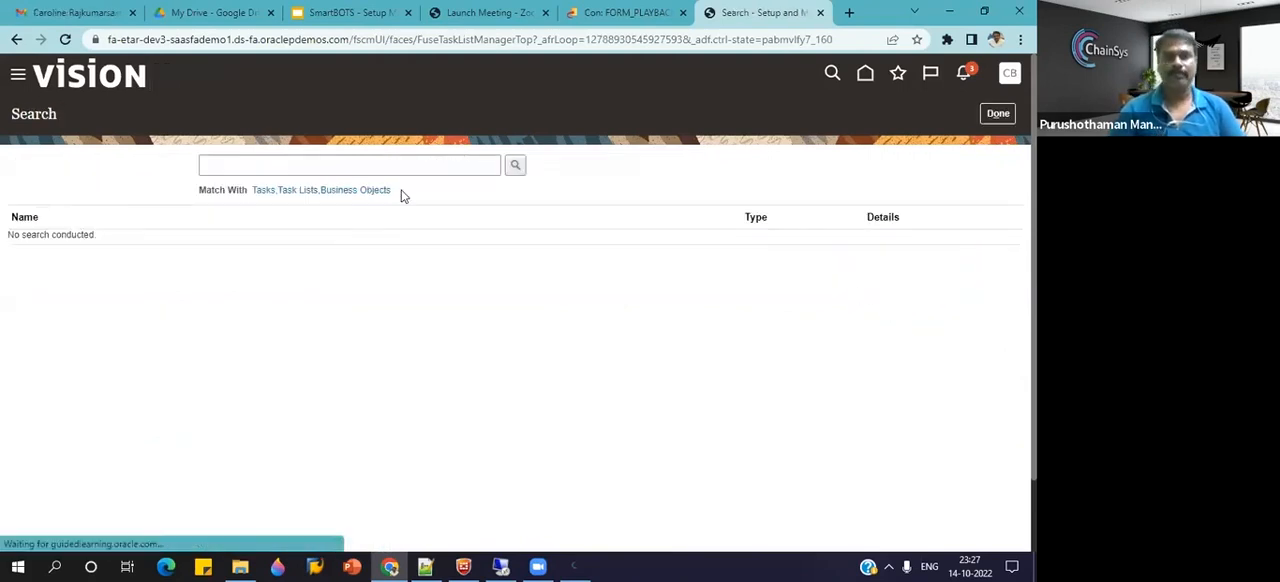
left_click(394, 164)
left_click(414, 205)
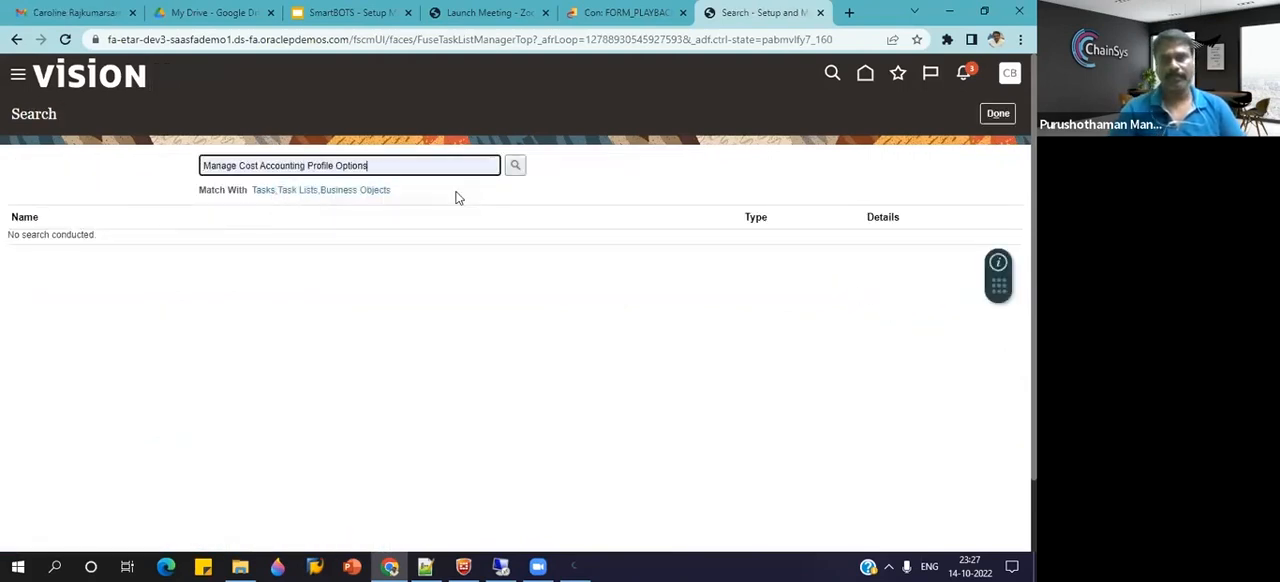
left_click(515, 166)
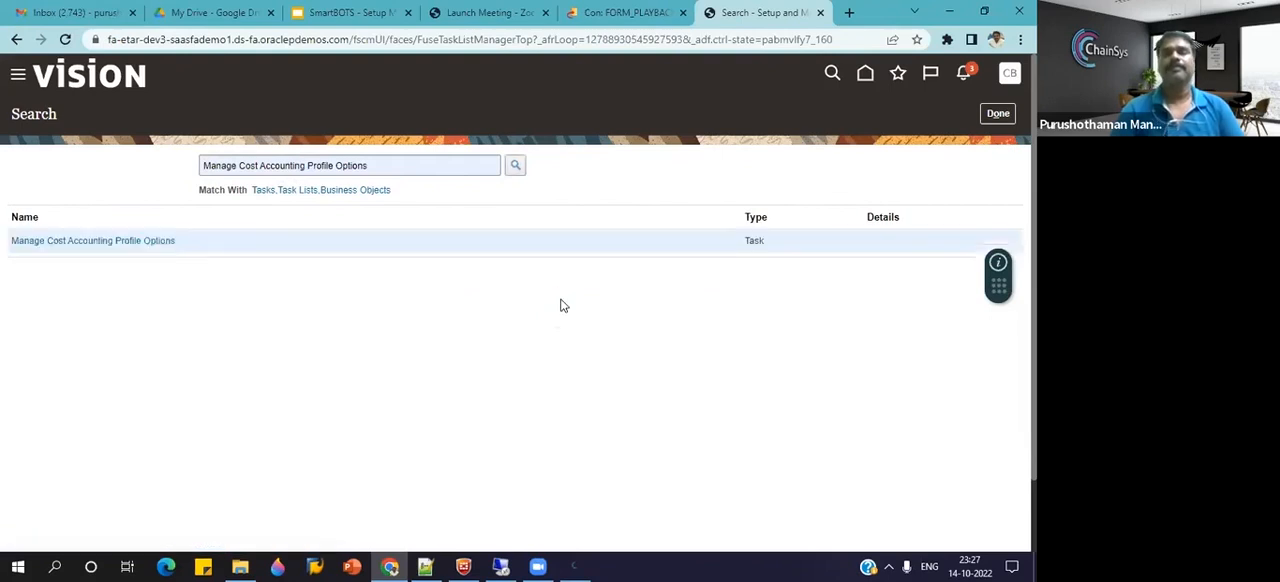
left_click(90, 242)
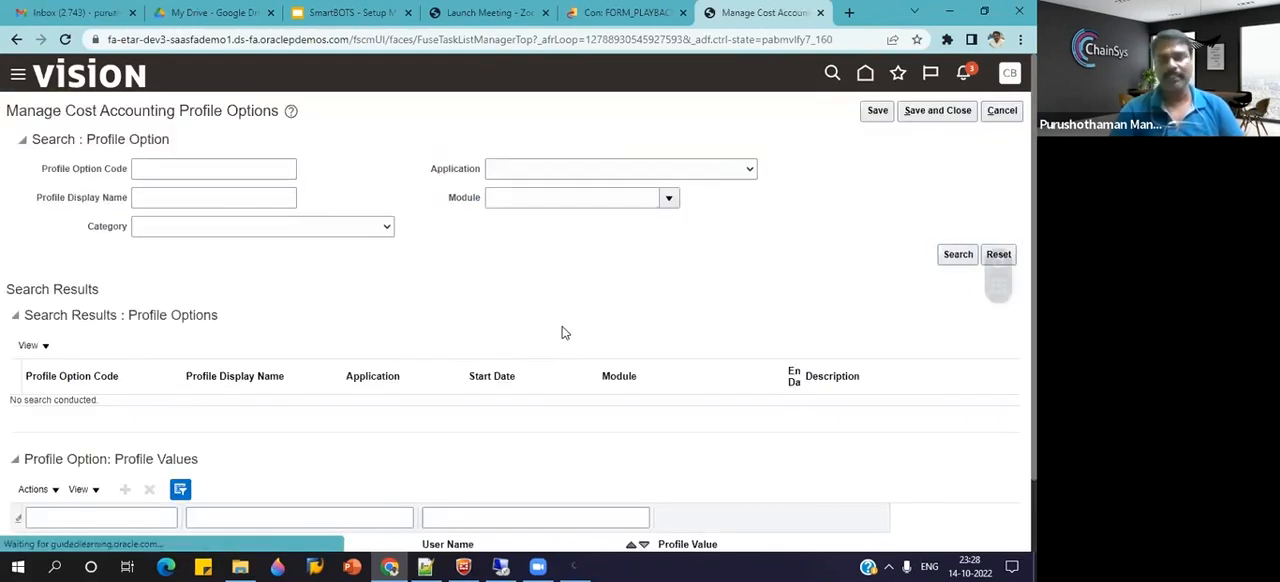
Switch back to the SmartBots recorder, stop the TESTRECDEMO recording and look through its captured commands.
left_click(579, 565)
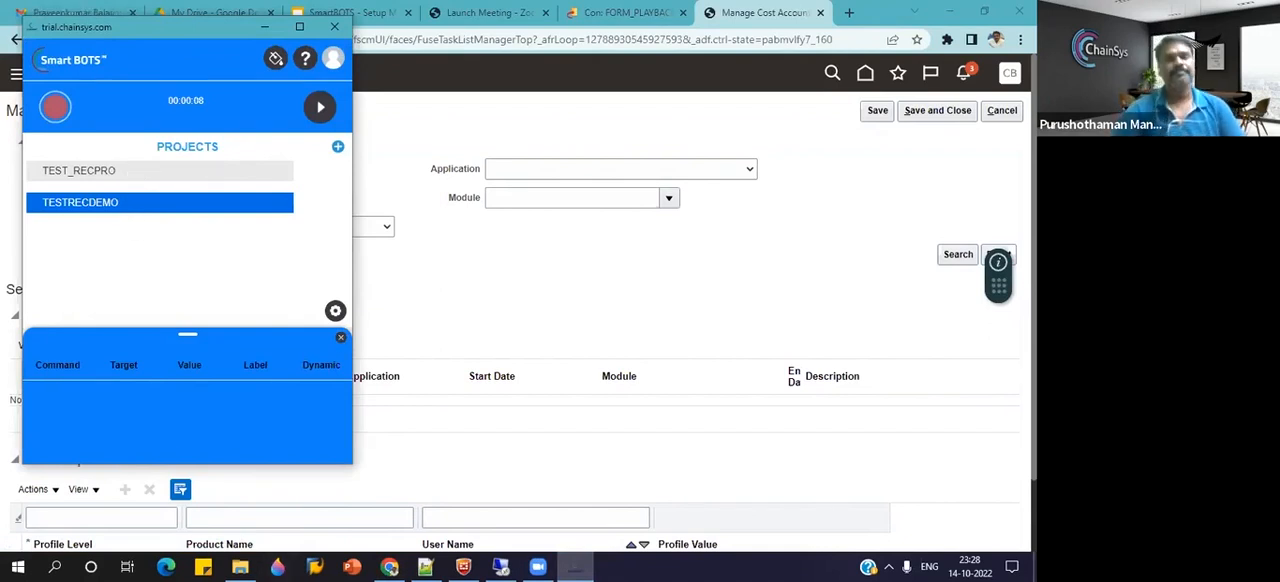
left_click(137, 173)
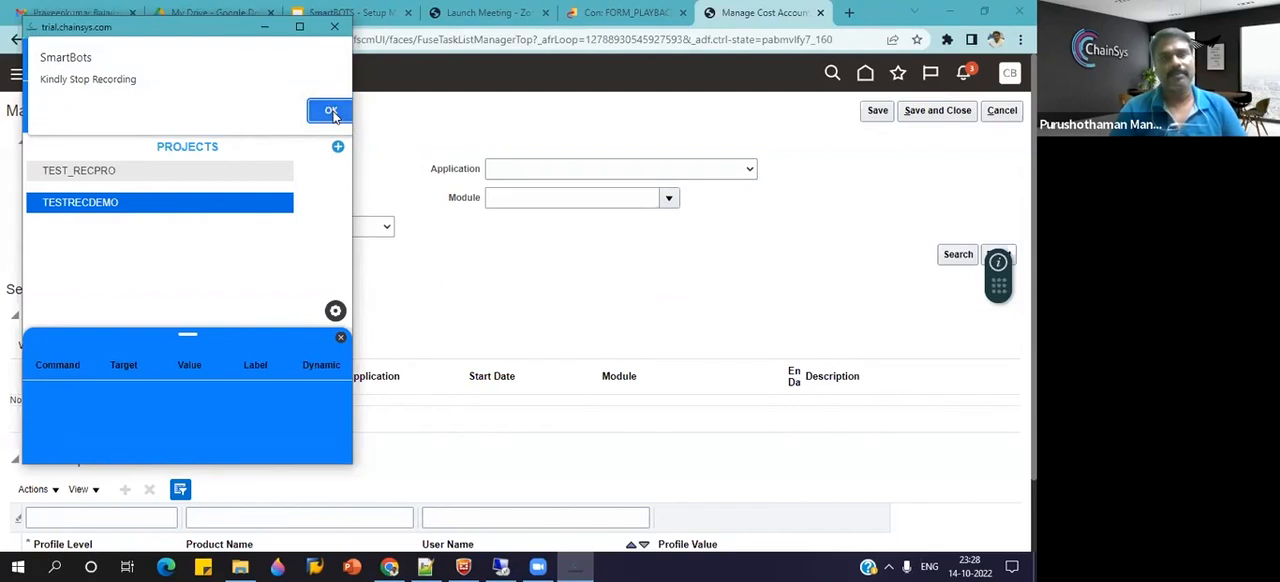
left_click(334, 117)
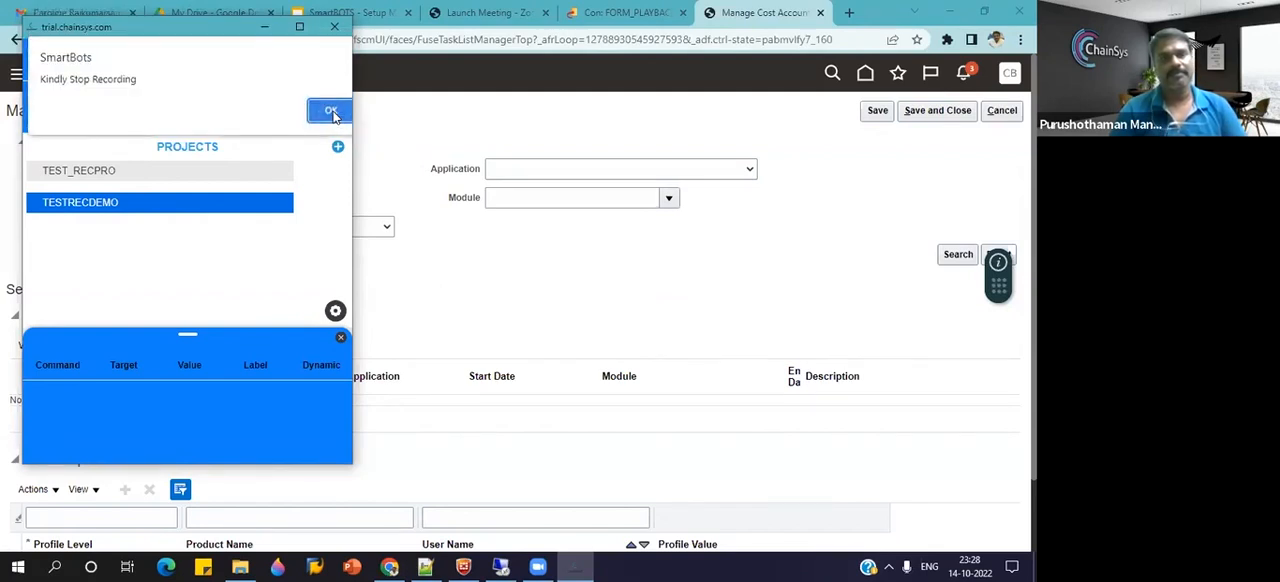
left_click(334, 114)
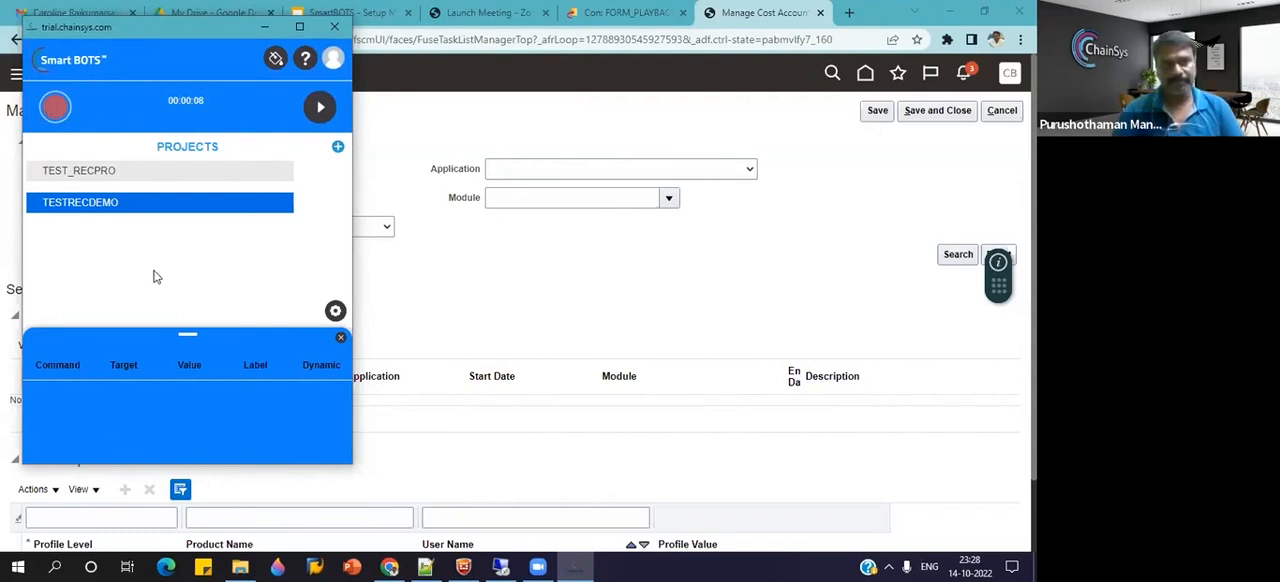
left_click(330, 105)
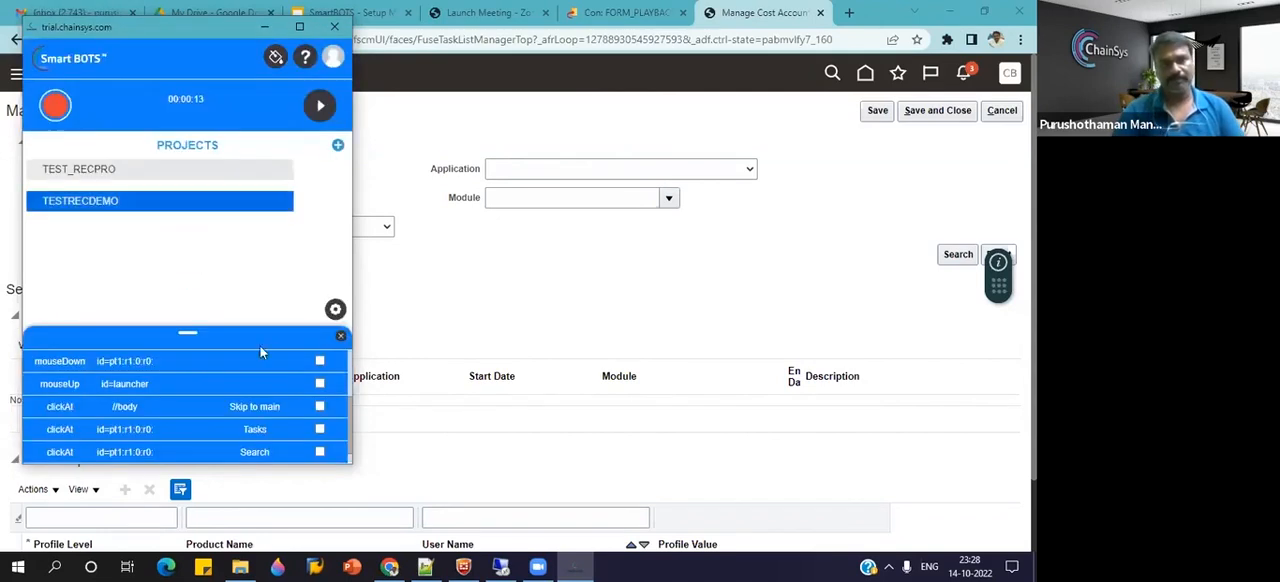
scroll(344, 412, "down", 1)
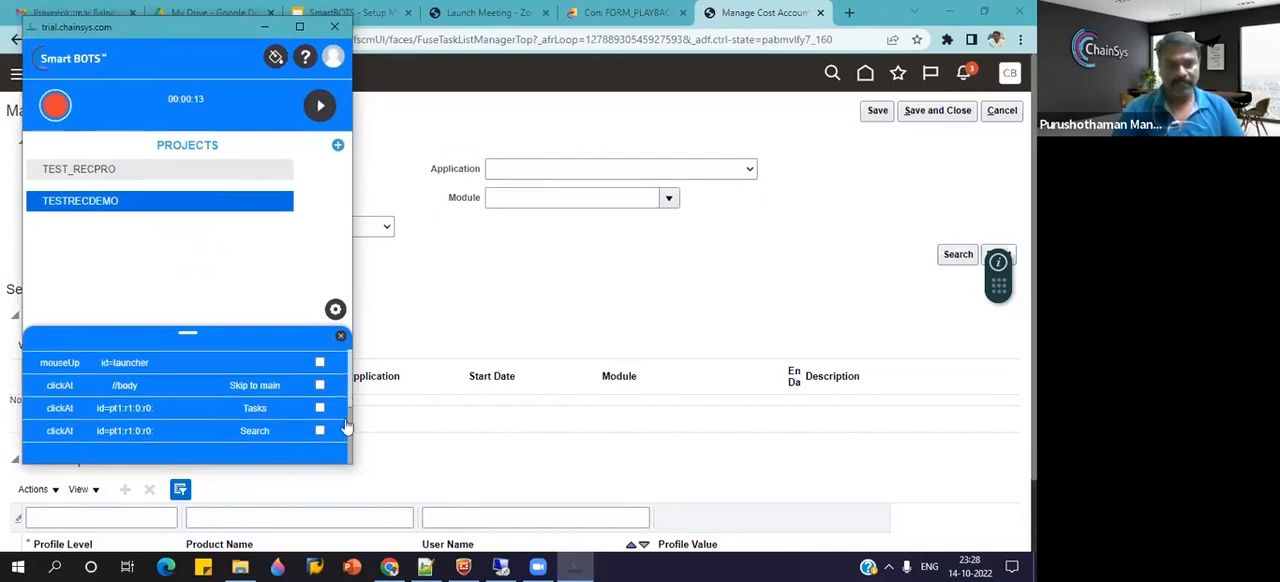
scroll(350, 390, "up", 3)
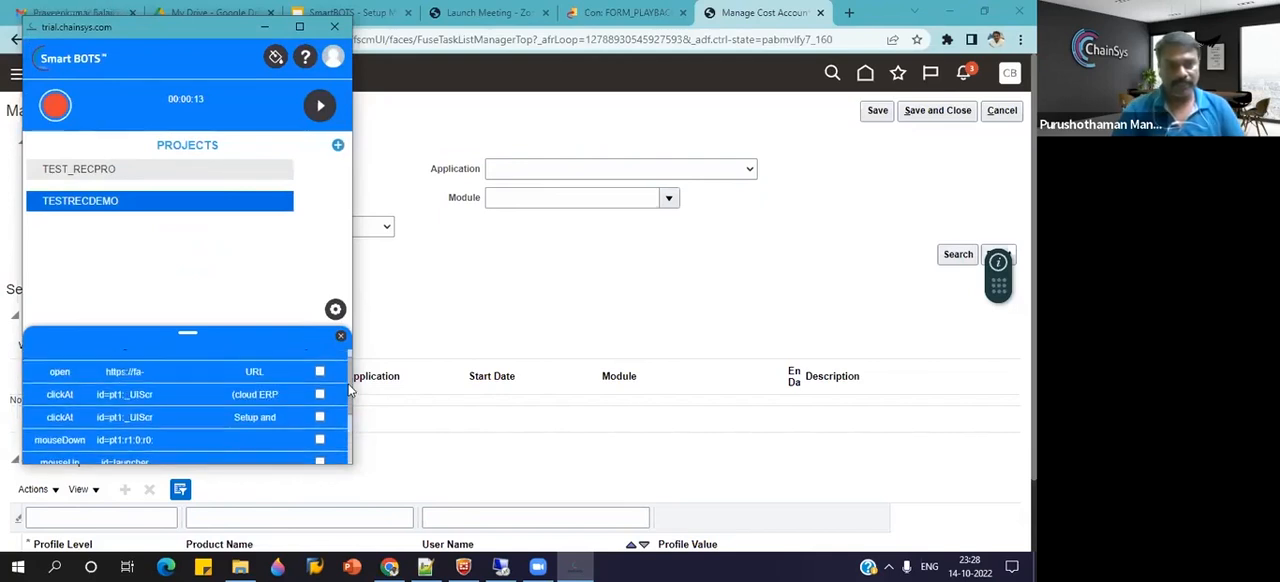
Start creating a bot from the TESTRECDEMO project and name its new layout TEST_REC_DEMO_LAY.
mouse_move(271, 207)
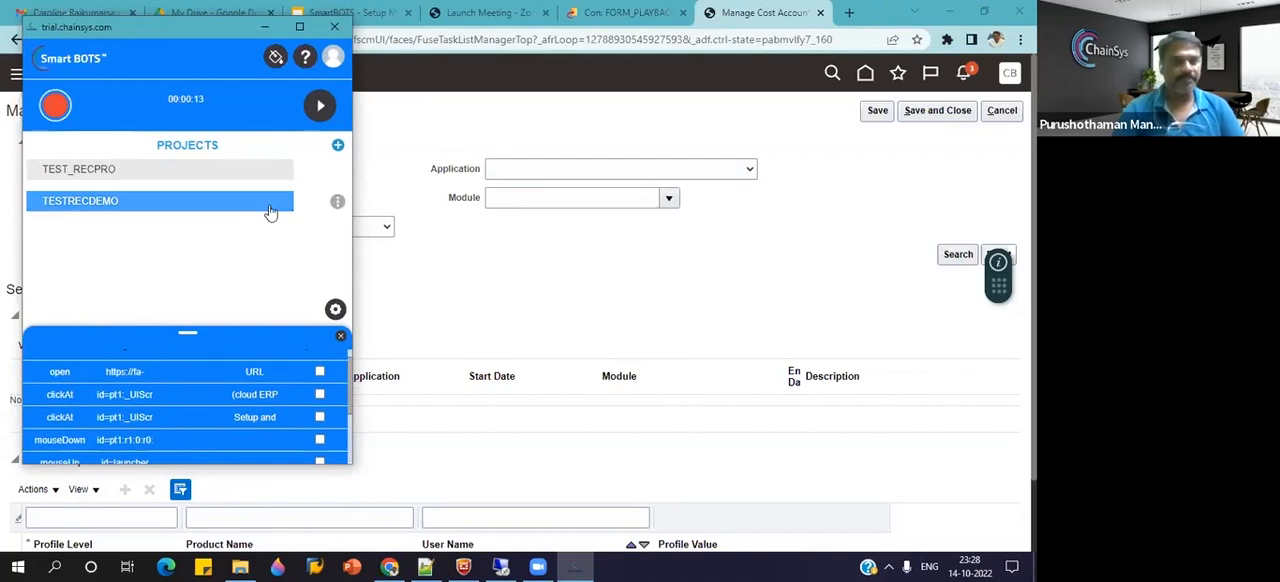
left_click(337, 203)
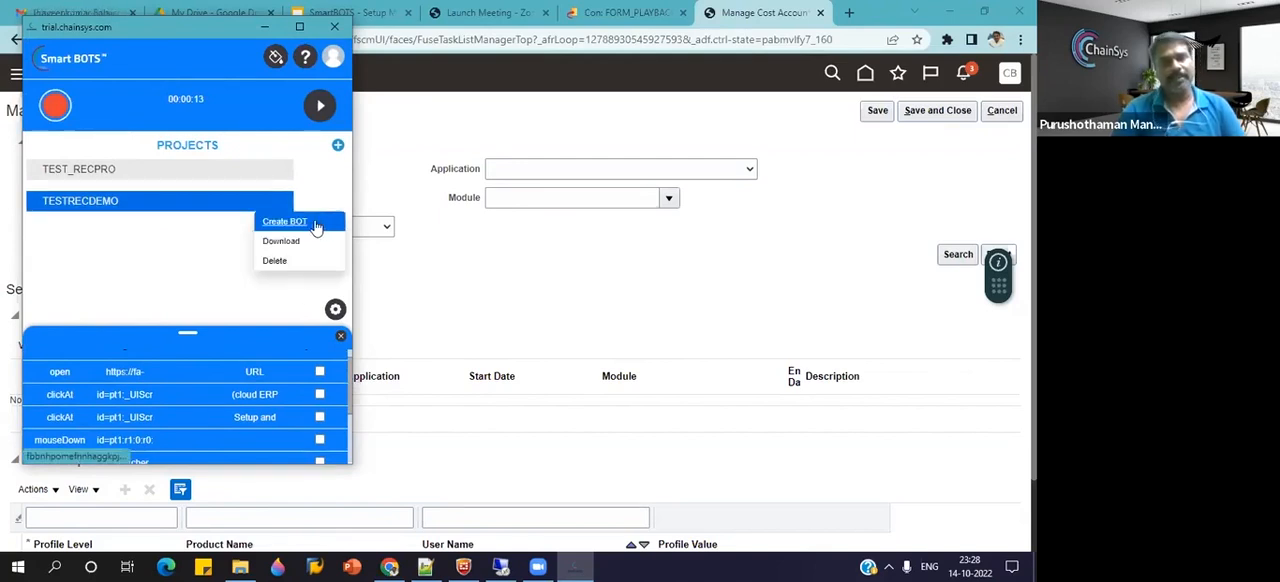
left_click(316, 224)
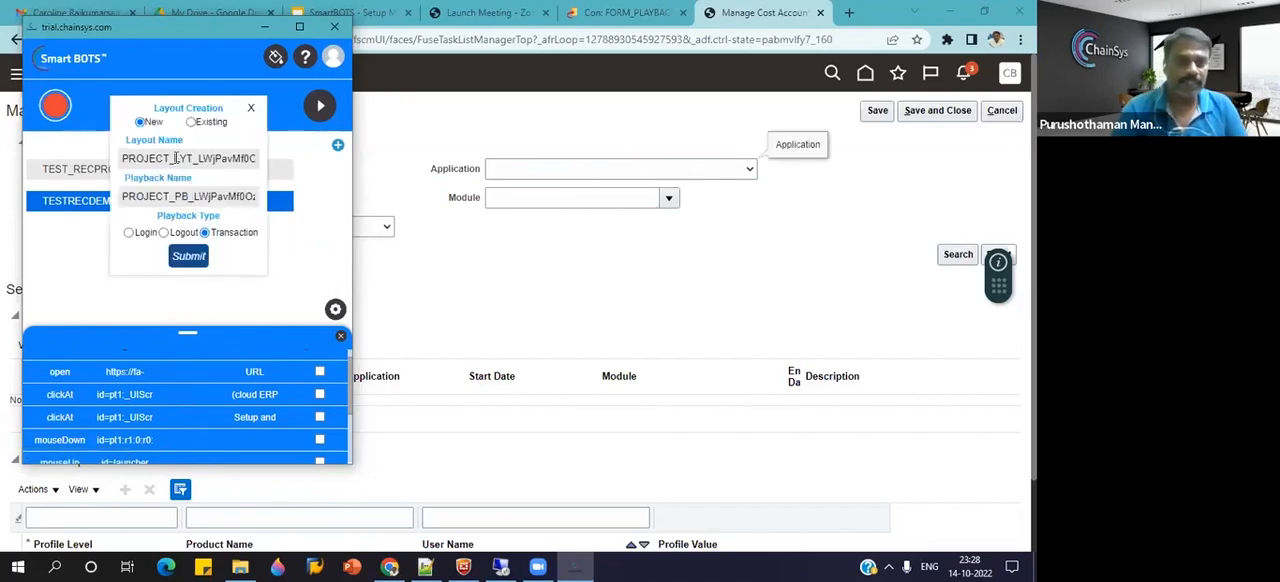
left_click_drag(177, 158, 287, 155)
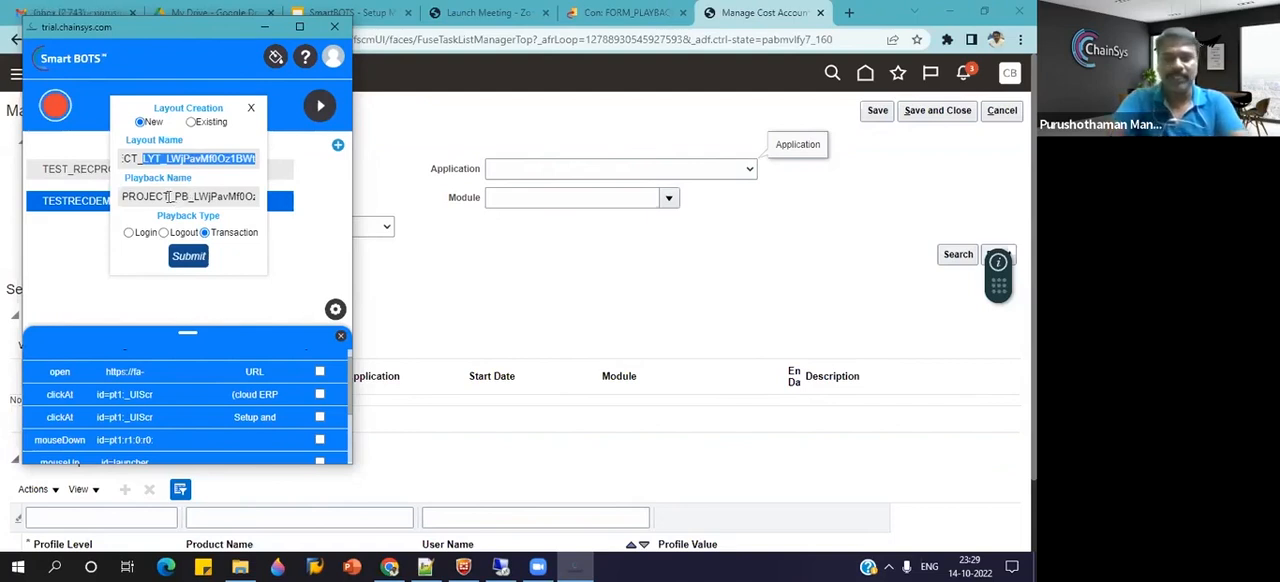
key("BackSpace")
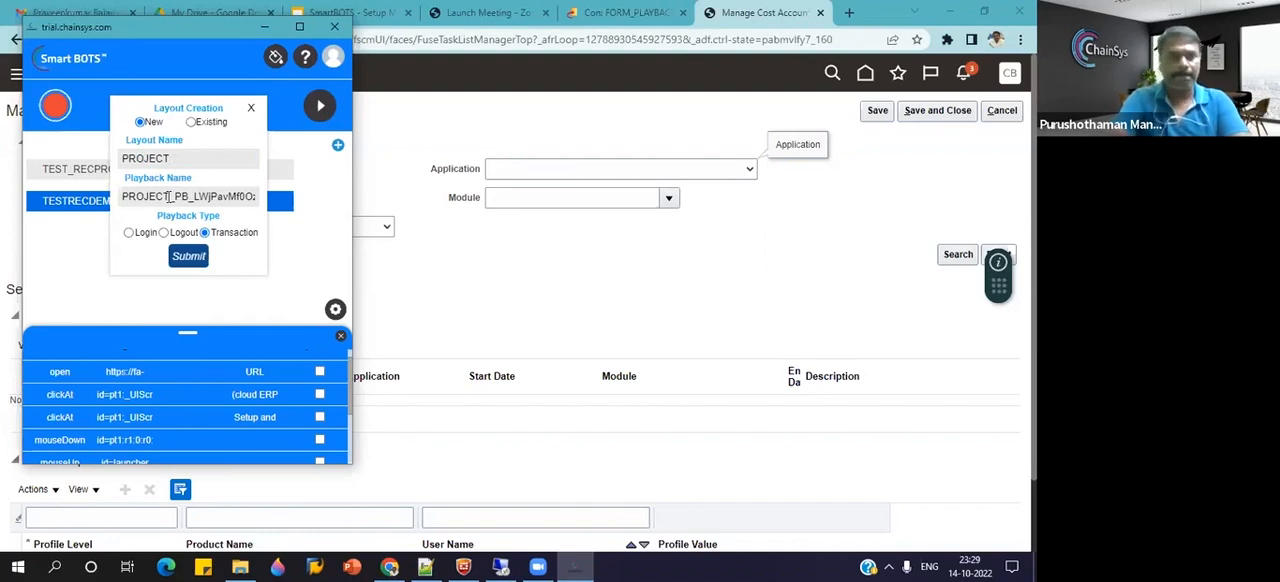
key("ctrl+a")
key("BackSpace")
type("TEST_R")
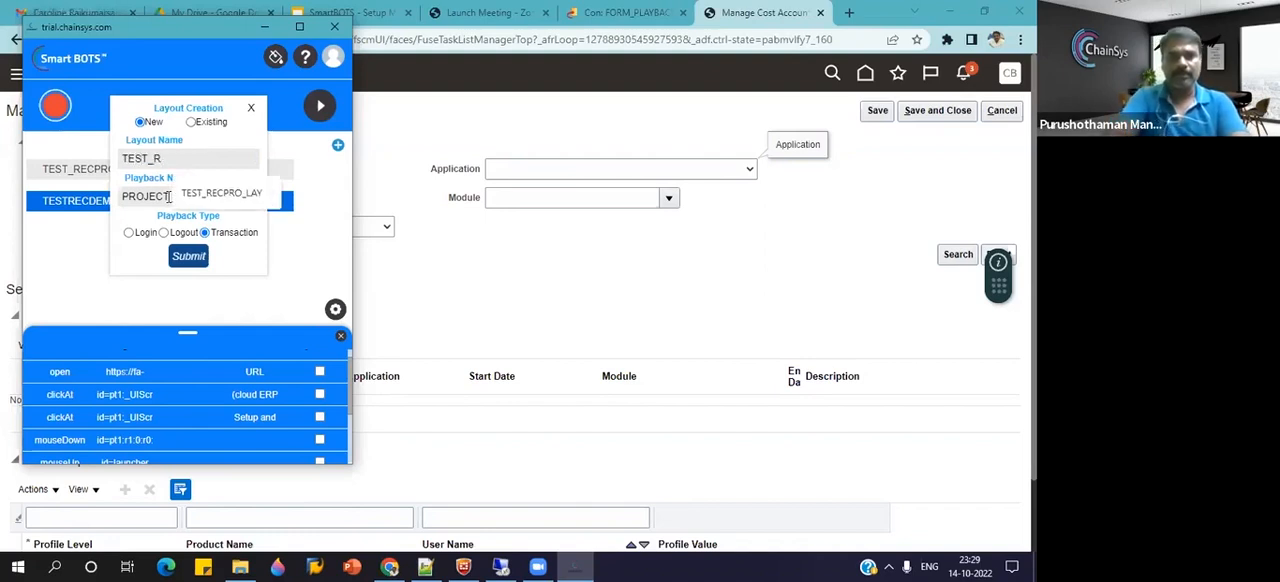
type("EC_")
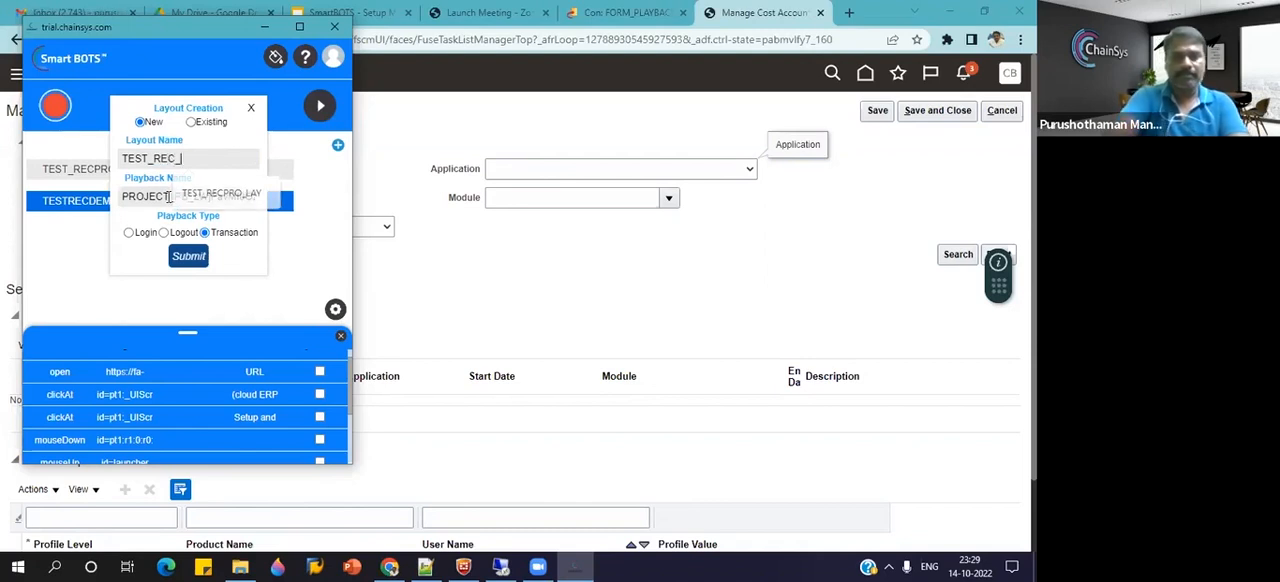
type("DEMO_LAY")
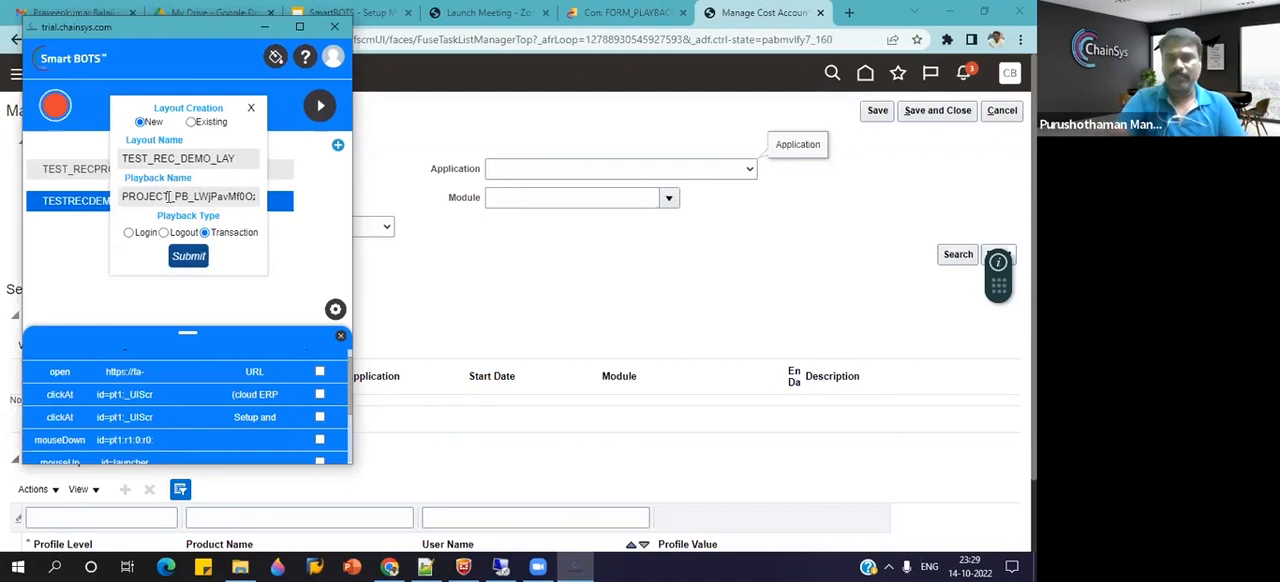
Name the playback TEST_REC_DEMO_PLB and submit the layout creation with the Transaction playback type.
double_click(165, 197)
type("TEST_REC_DEMO_LAY")
key("BackSpace")
key("BackSpace")
key("BackSpace")
type("PLB")
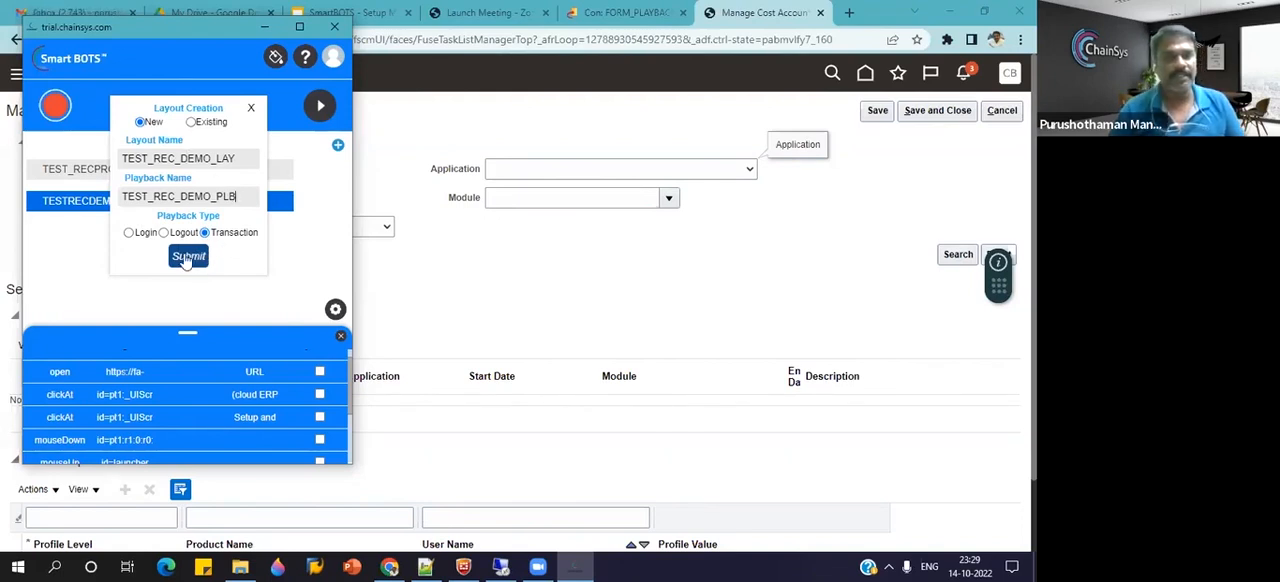
left_click(176, 260)
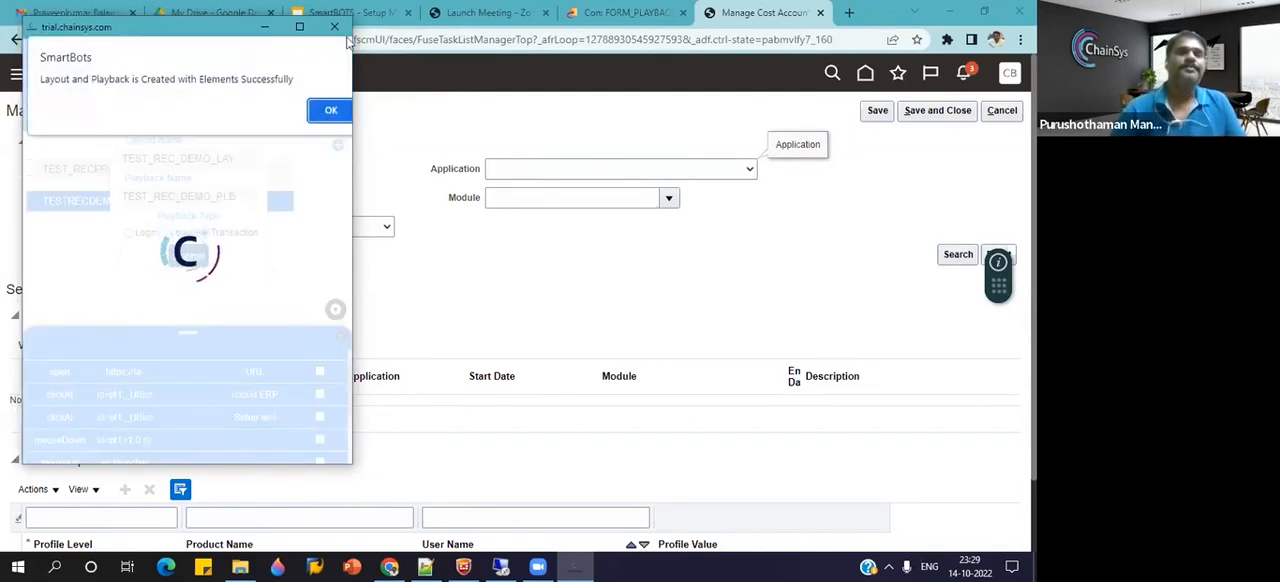
left_click(333, 111)
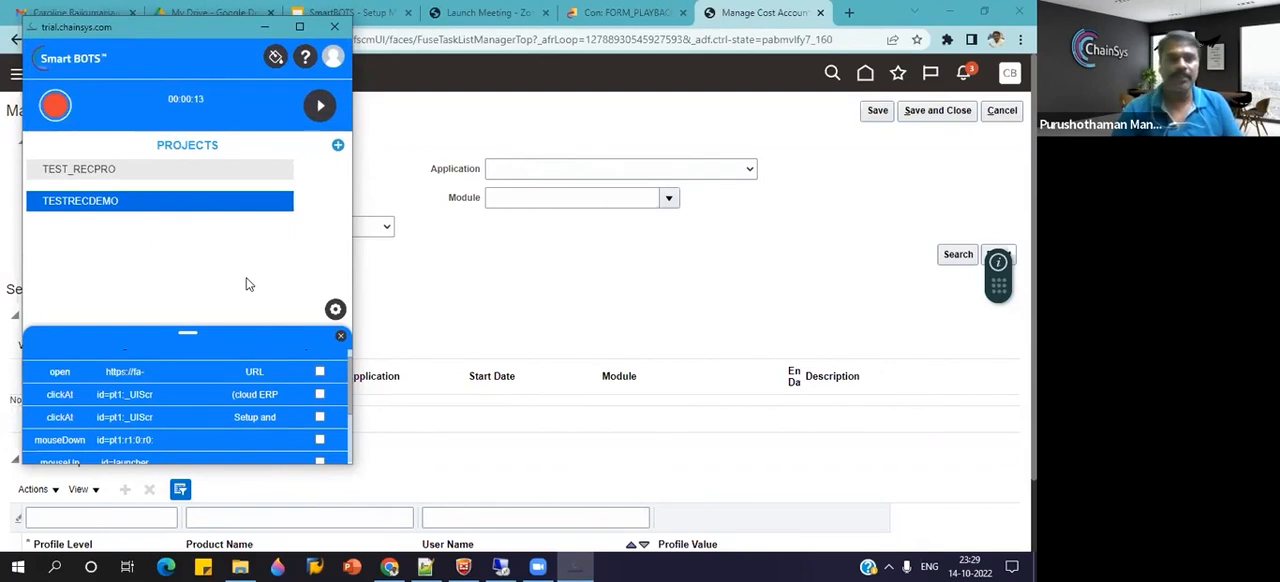
Log out of the SmartBots recorder and close its window.
left_click(332, 58)
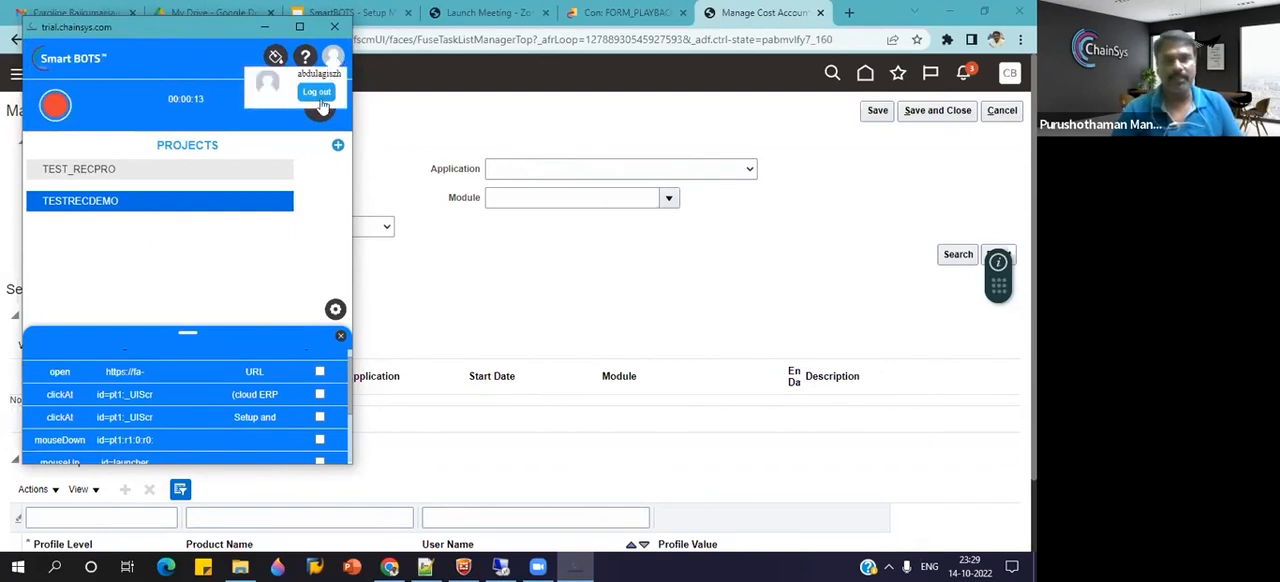
mouse_move(341, 60)
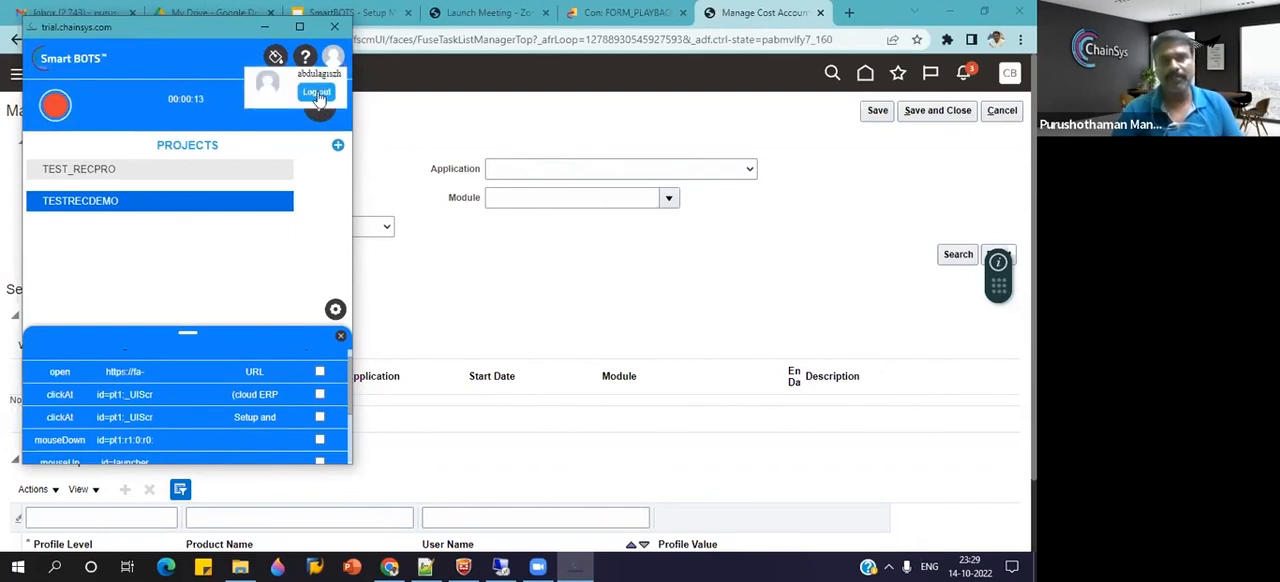
left_click(317, 93)
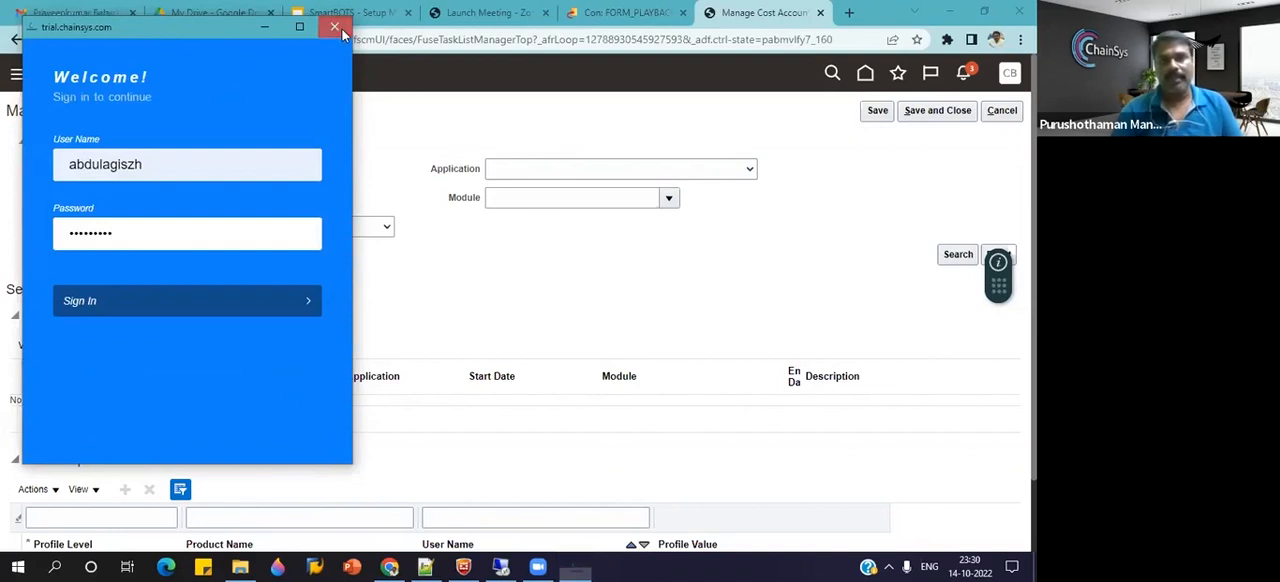
left_click(336, 27)
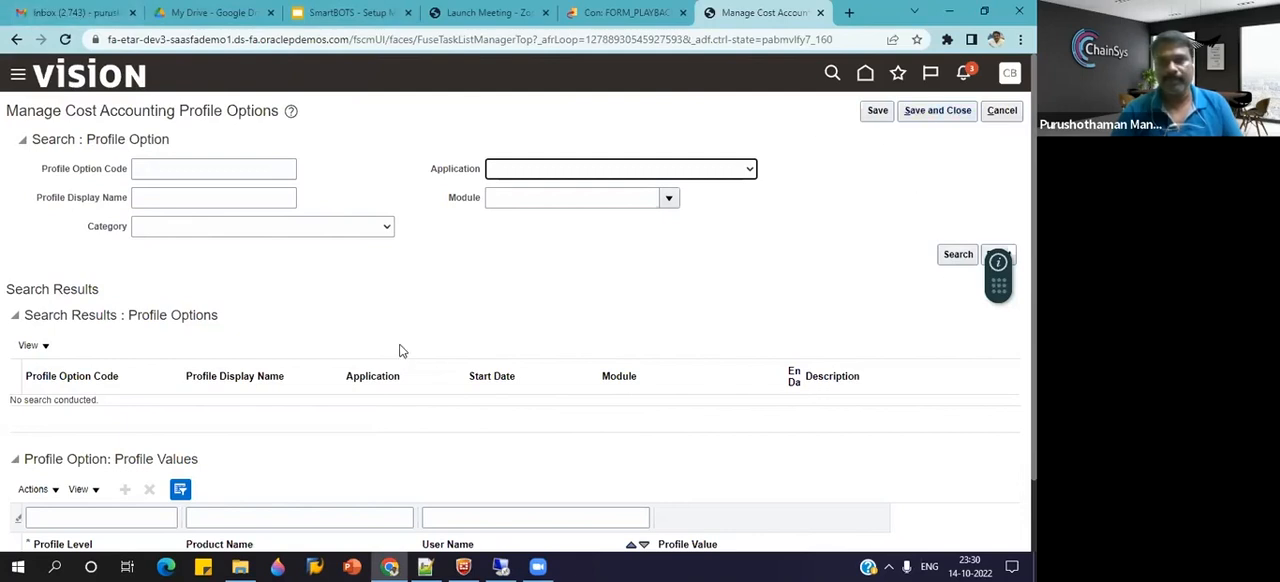
Switch to the SmartBots web platform, open the TEST_REC_DEMO_PLB playback from the workbench and review its recorded activities.
key("ctrl+shift+Tab")
left_click(17, 80)
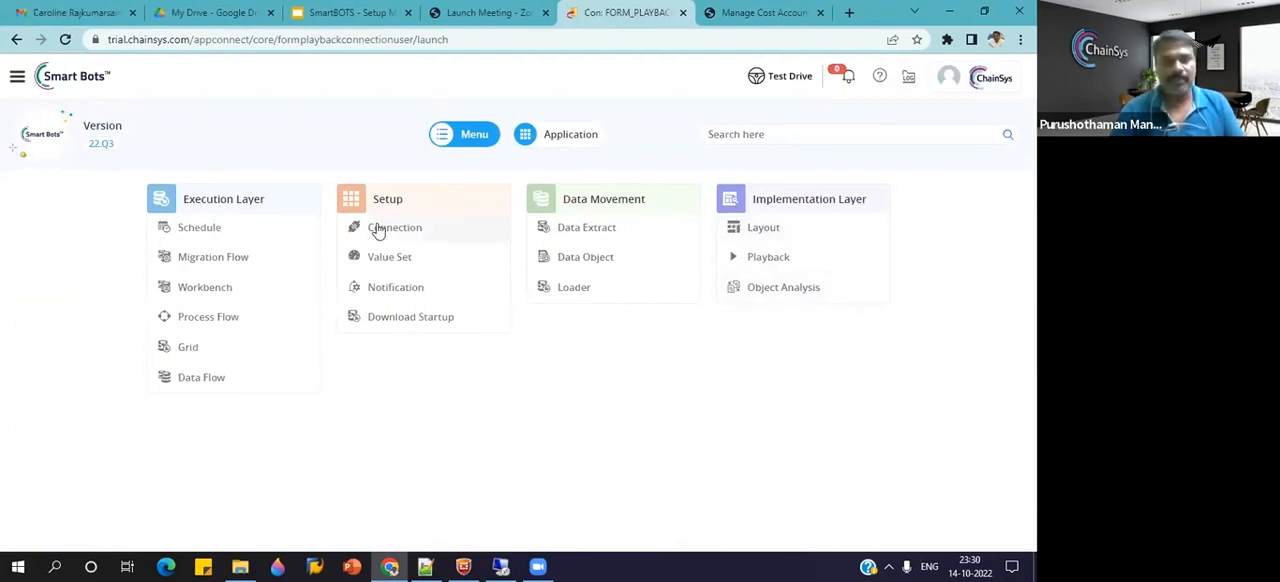
left_click(218, 289)
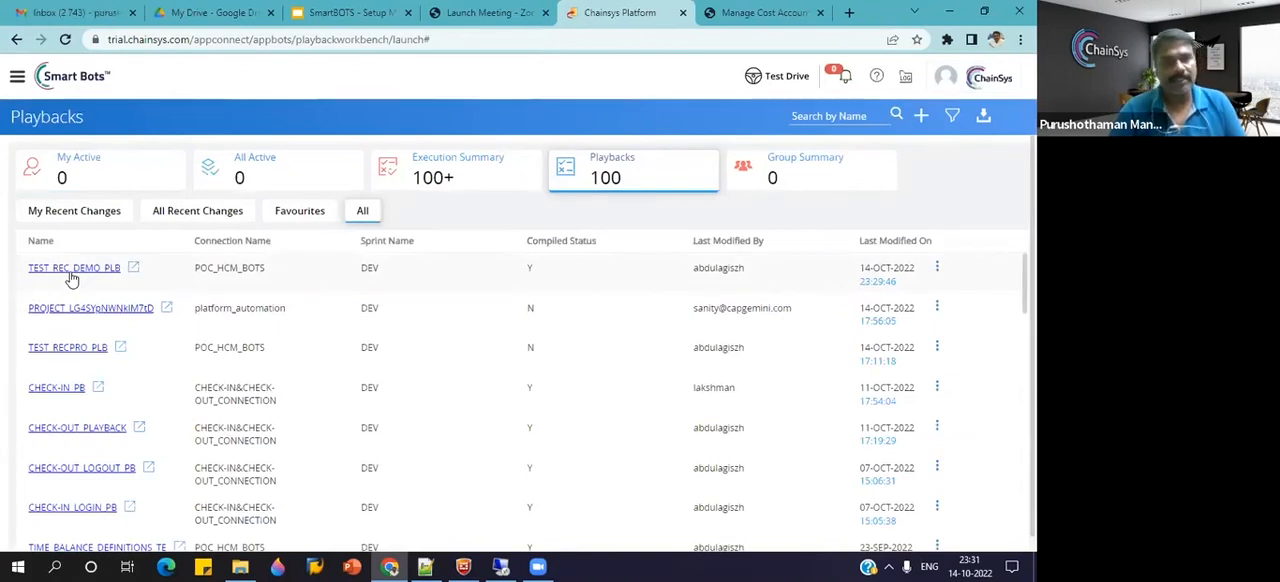
left_click(71, 272)
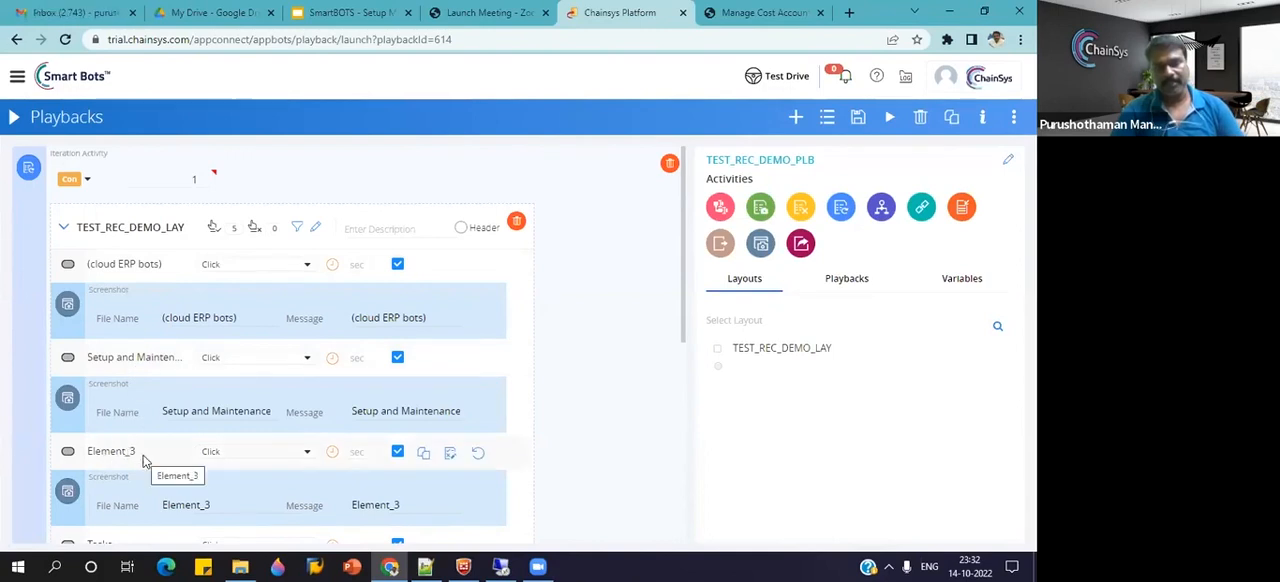
scroll(246, 463, "down", 1)
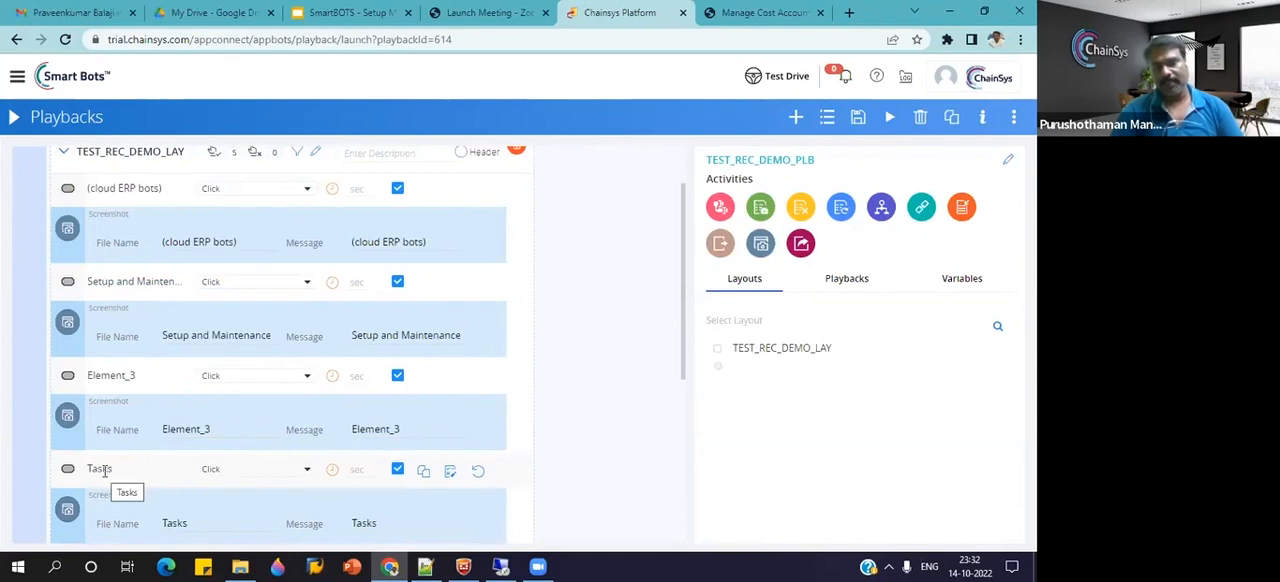
scroll(104, 472, "down", 2)
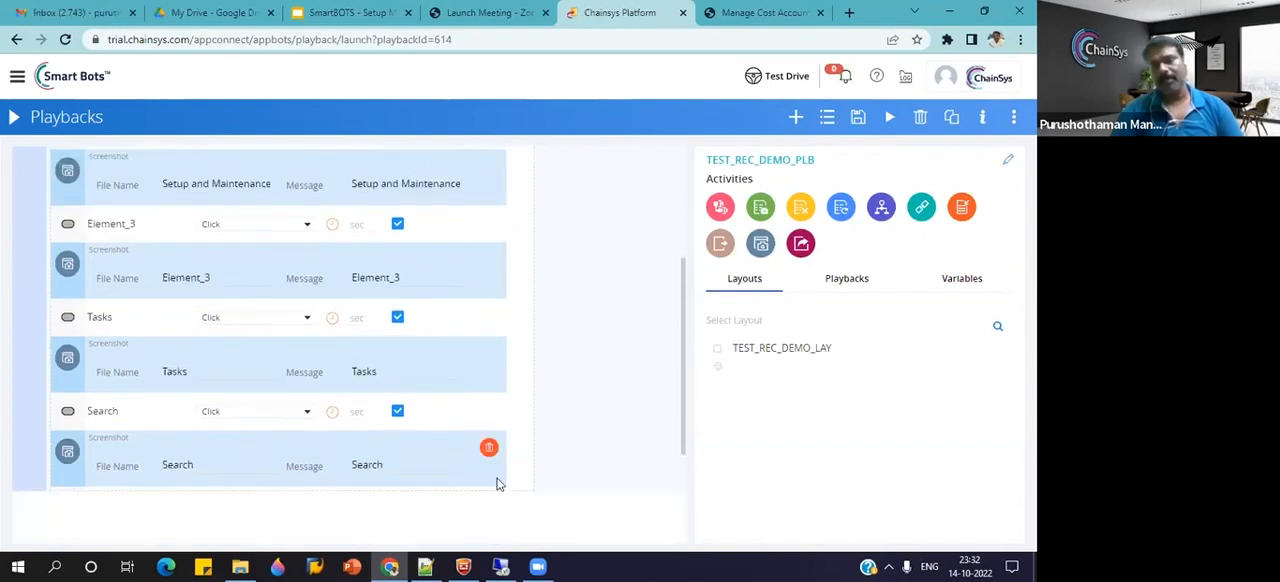
scroll(366, 447, "up", 3)
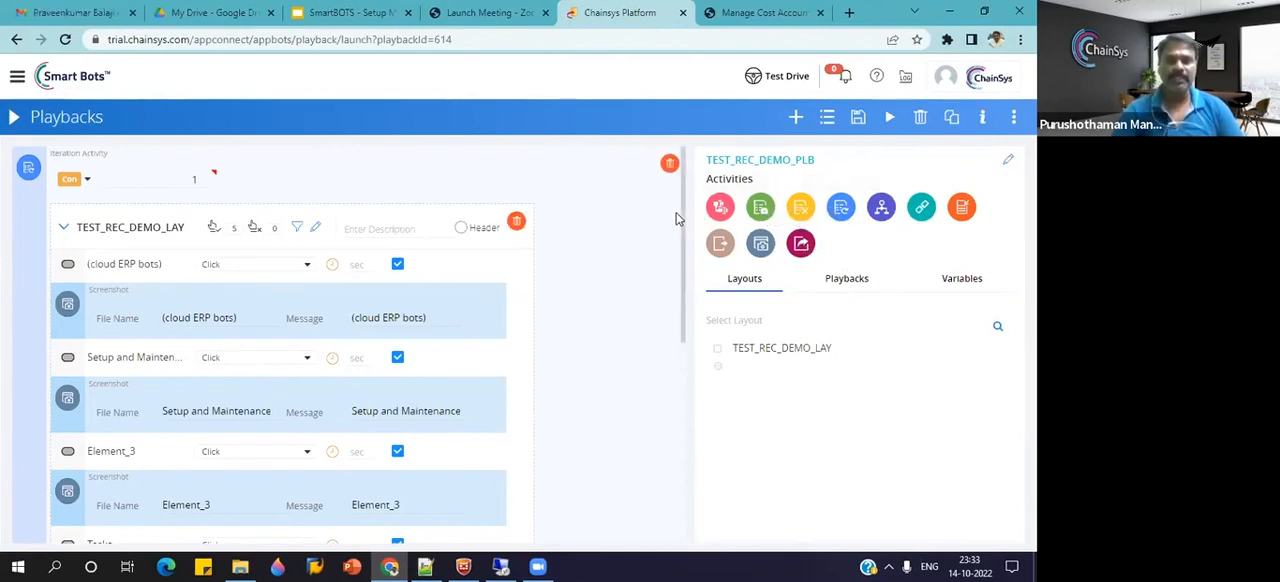
Add a String variable named TEST_VAR to the TEST_REC_DEMO_PLB playback.
left_click(962, 285)
left_click(1007, 312)
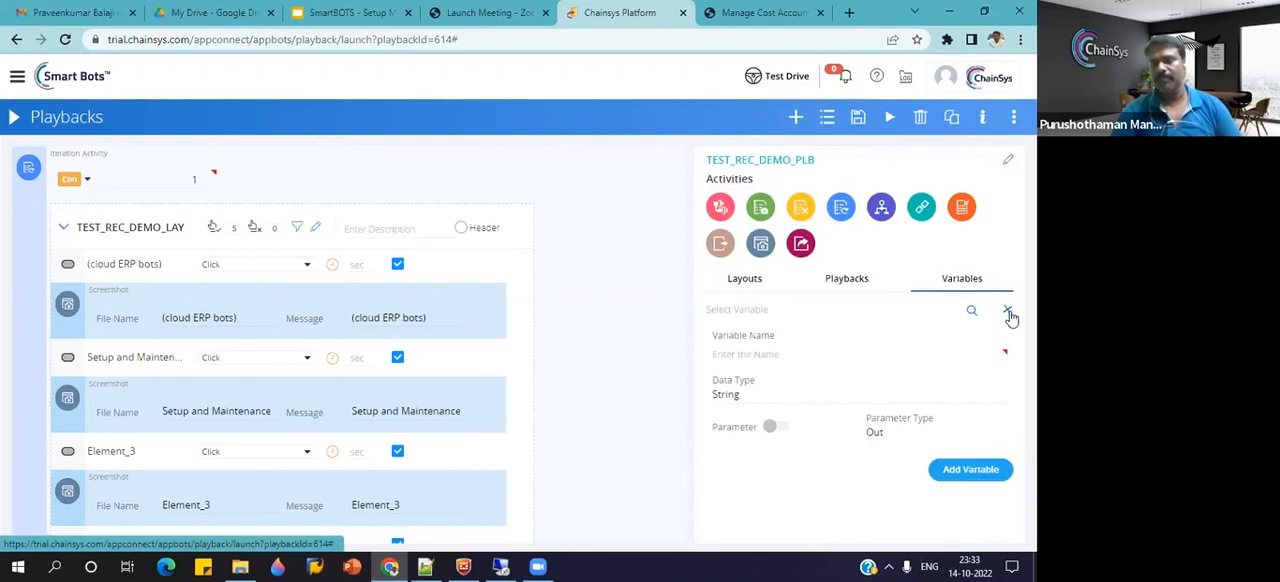
left_click(735, 355)
type("TEST_VAR")
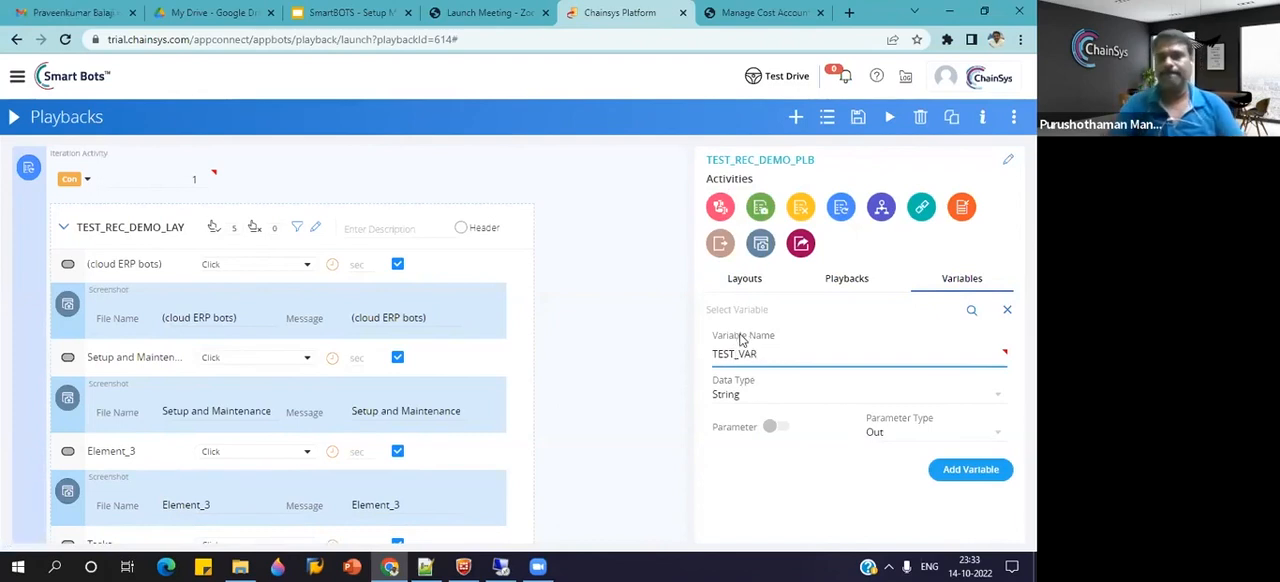
left_click(993, 477)
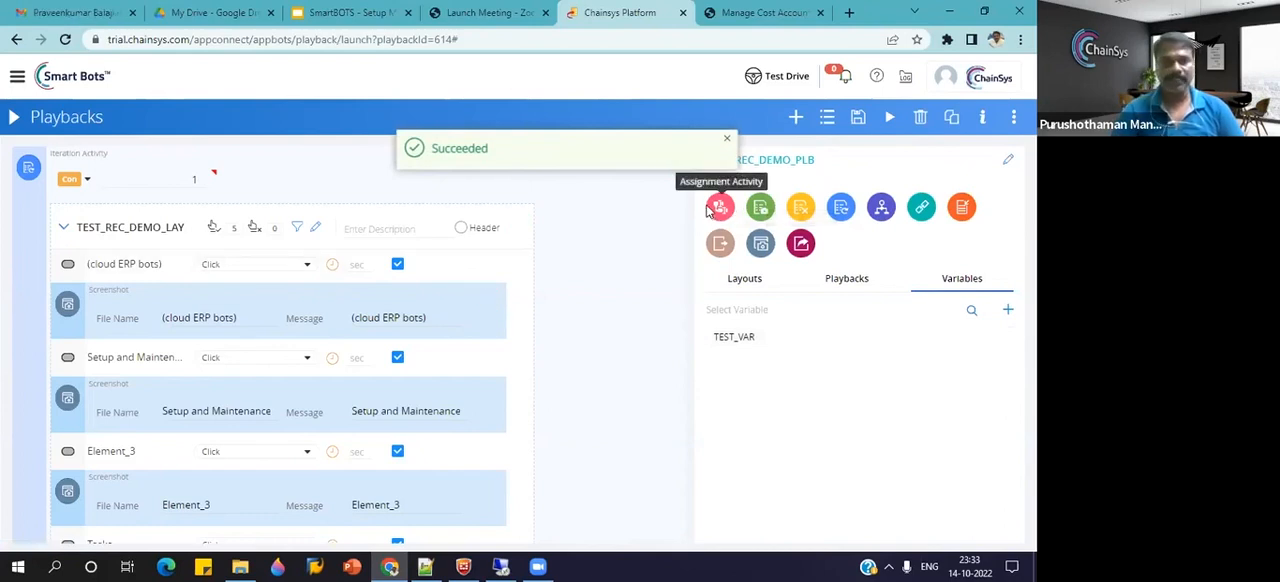
Add an Assignment activity after the recorded TEST_REC_DEMO_LAY steps and set its source to the variable TEST_VAR.
left_click_drag(707, 207, 370, 244)
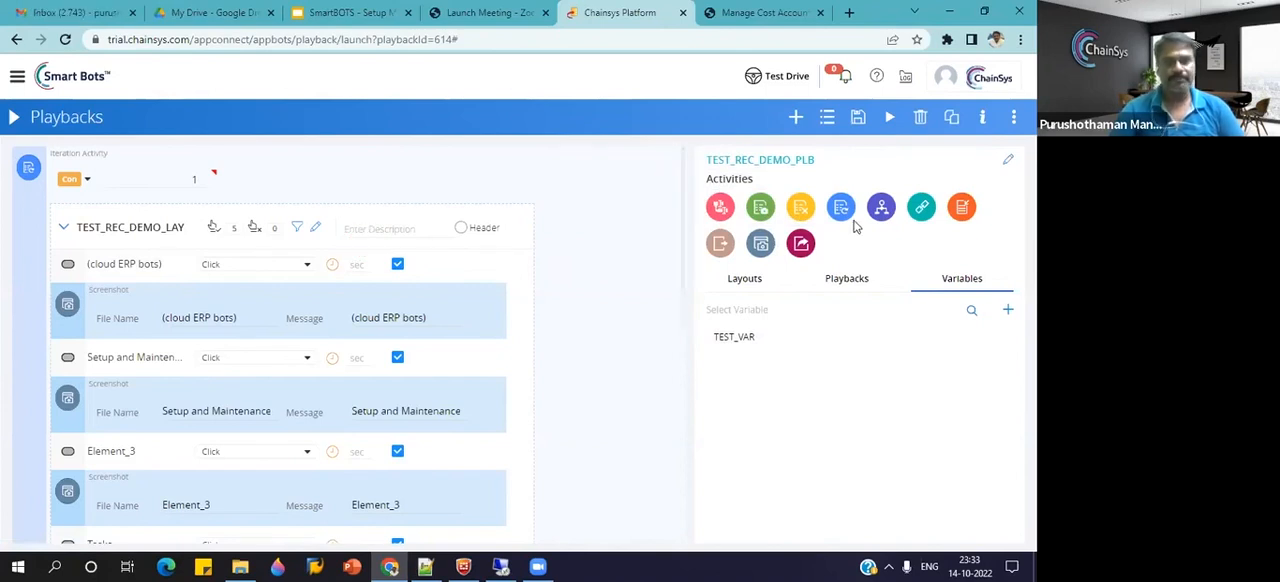
scroll(519, 318, "down", 3)
scroll(519, 318, "down", 2)
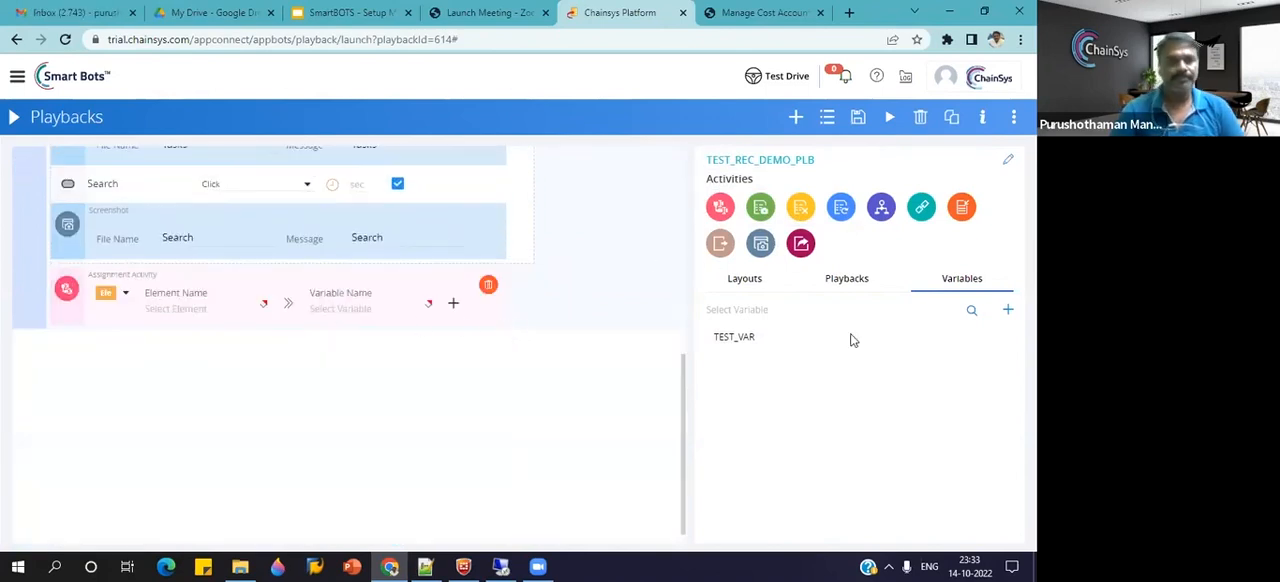
left_click(198, 307)
left_click(126, 297)
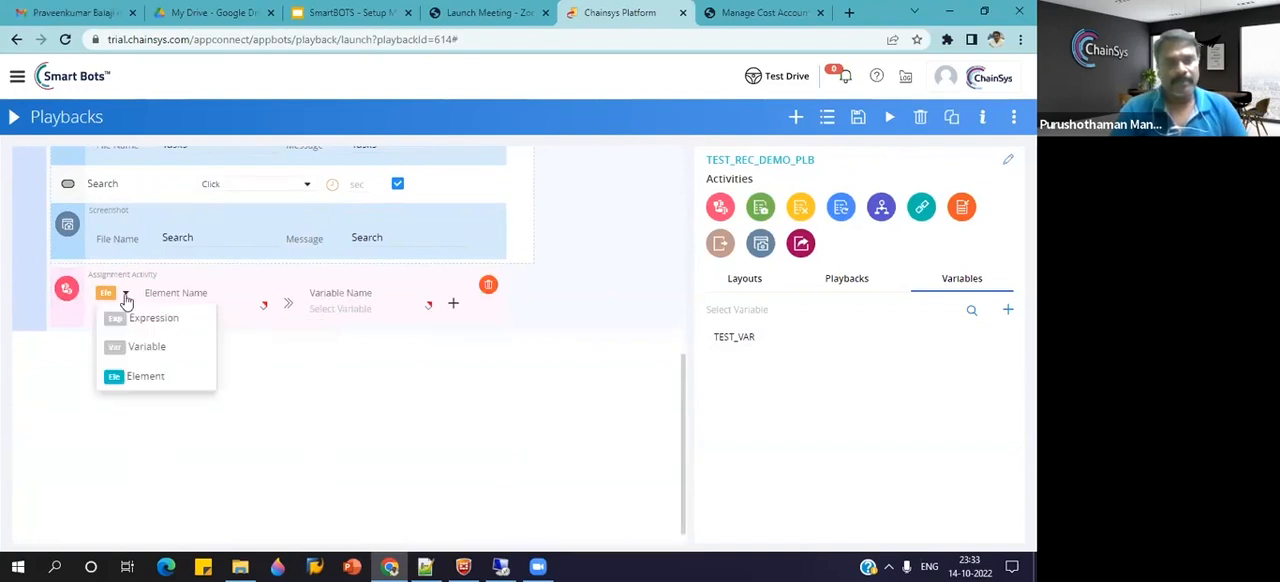
left_click(132, 376)
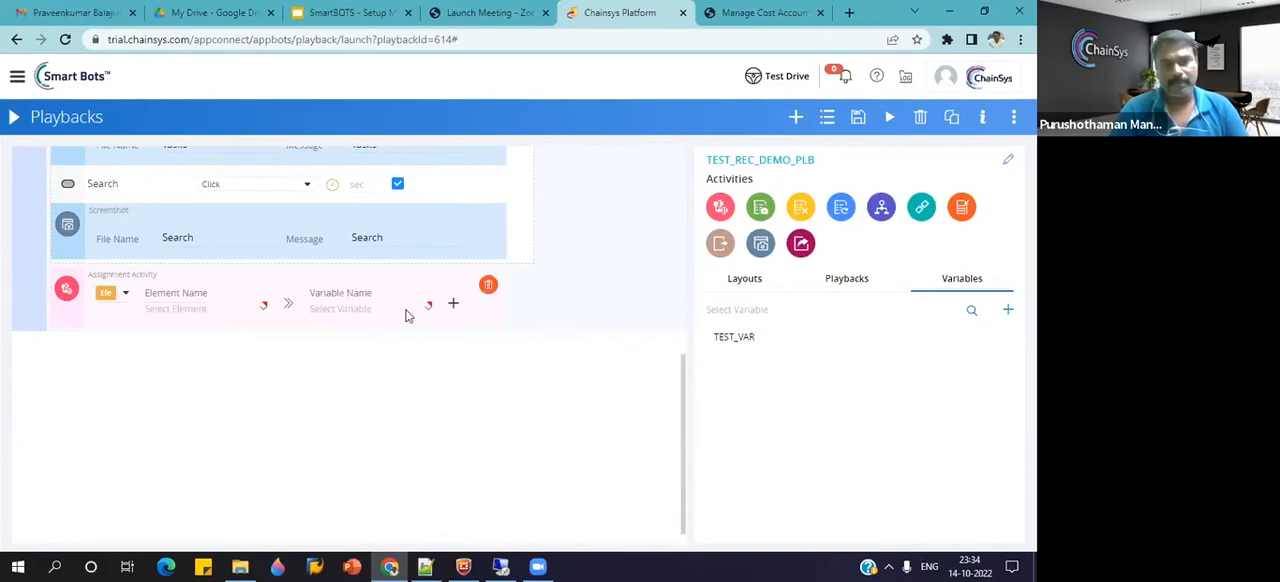
left_click(238, 316)
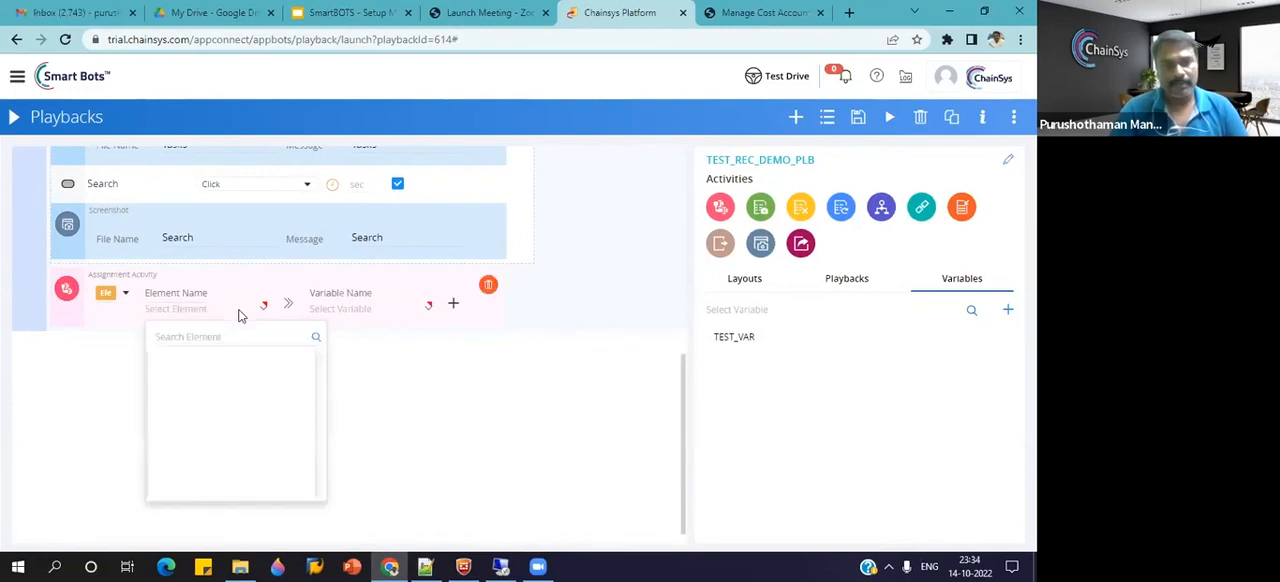
left_click(126, 301)
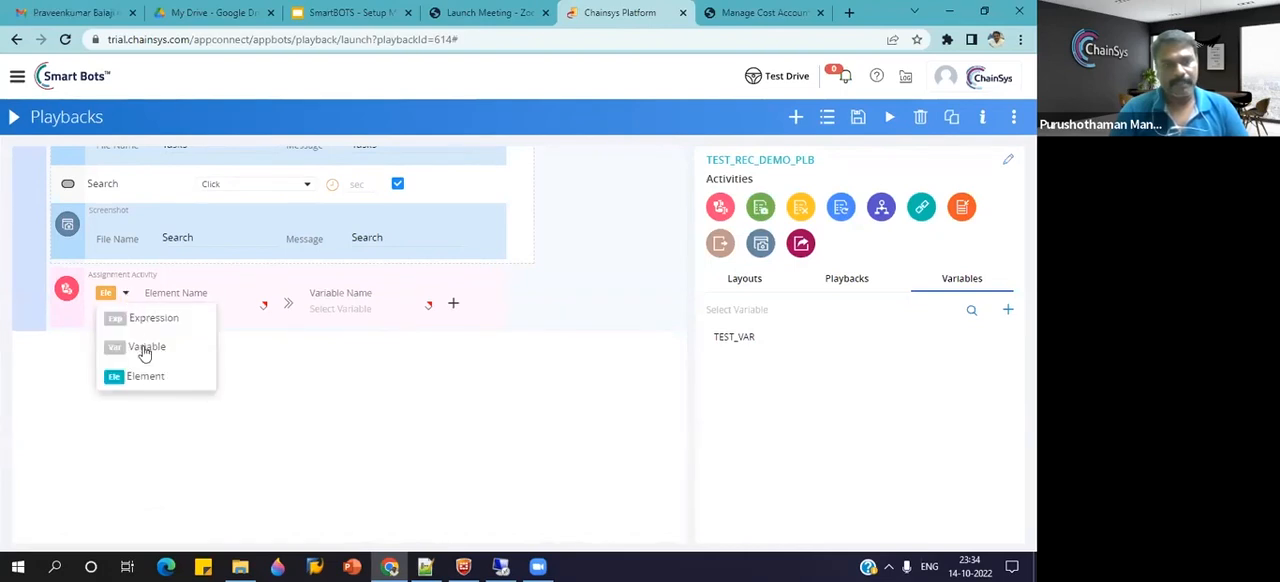
left_click(145, 347)
left_click(197, 312)
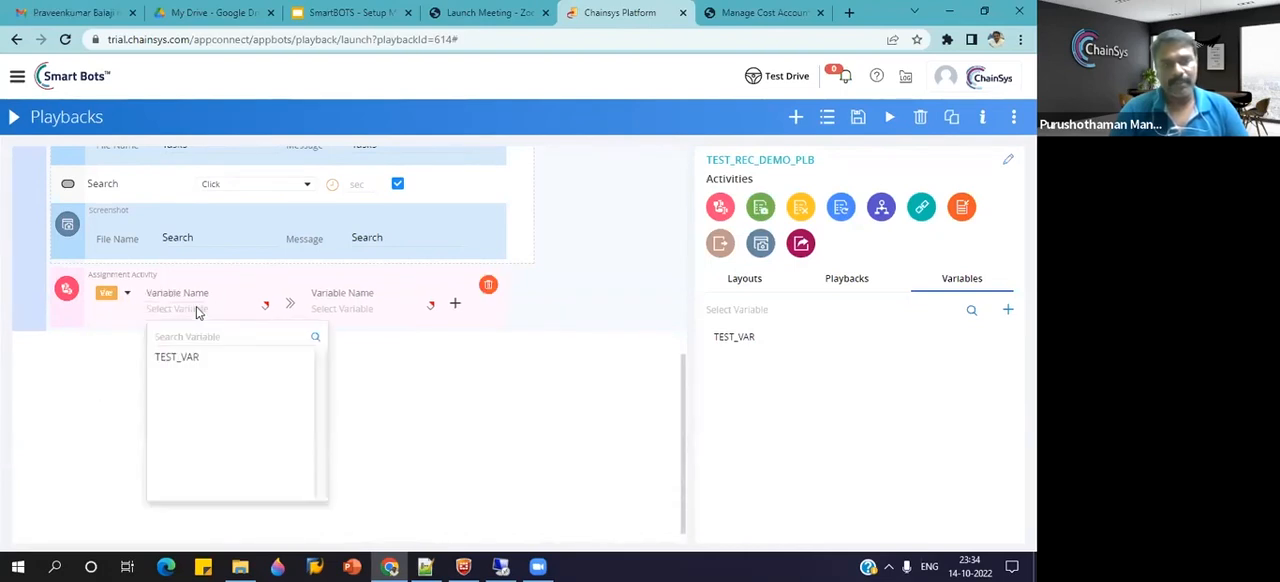
left_click(188, 357)
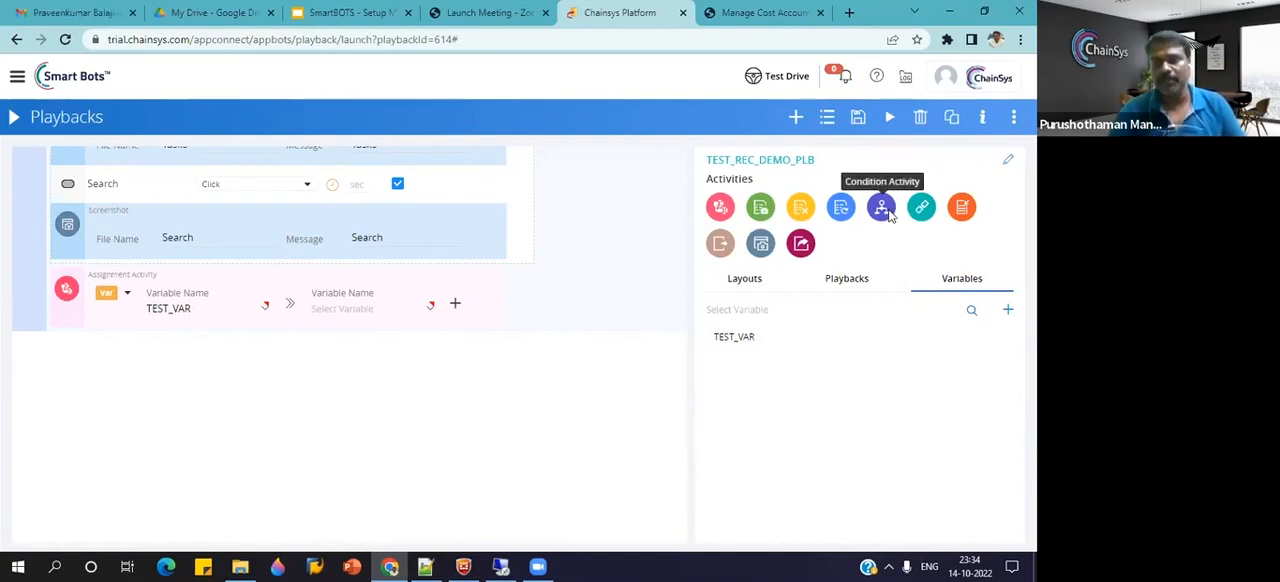
Insert a Condition activity above the assignment, with an IF expression row and a nested Assignment activity in its IF branch.
left_click_drag(882, 213, 350, 262)
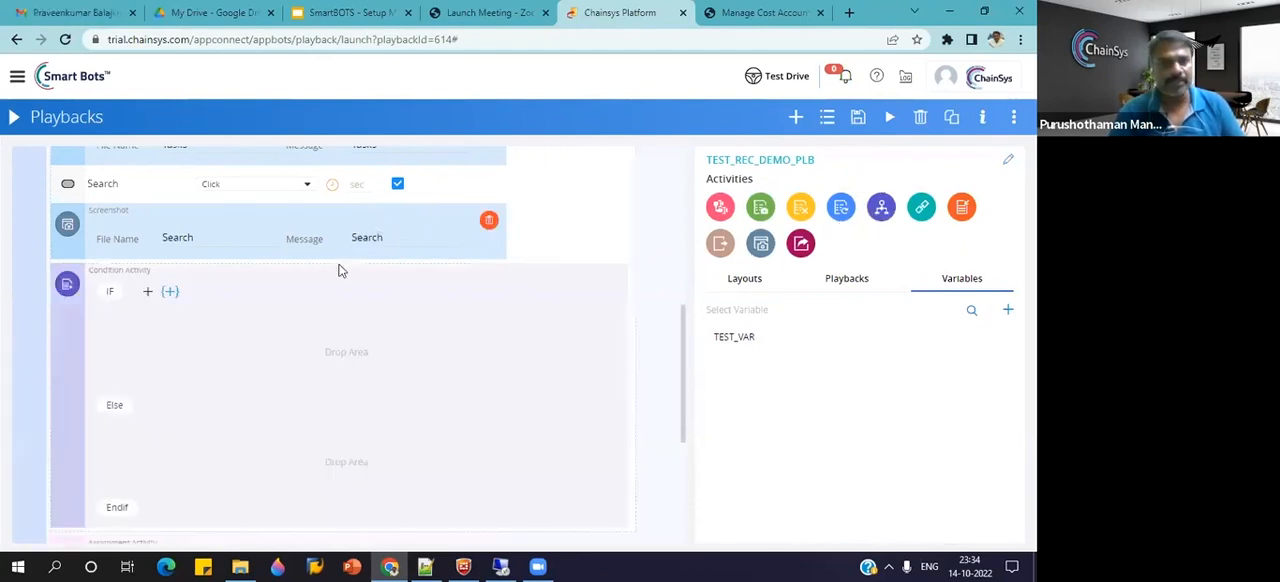
scroll(246, 321, "down", 2)
scroll(246, 321, "up", 1)
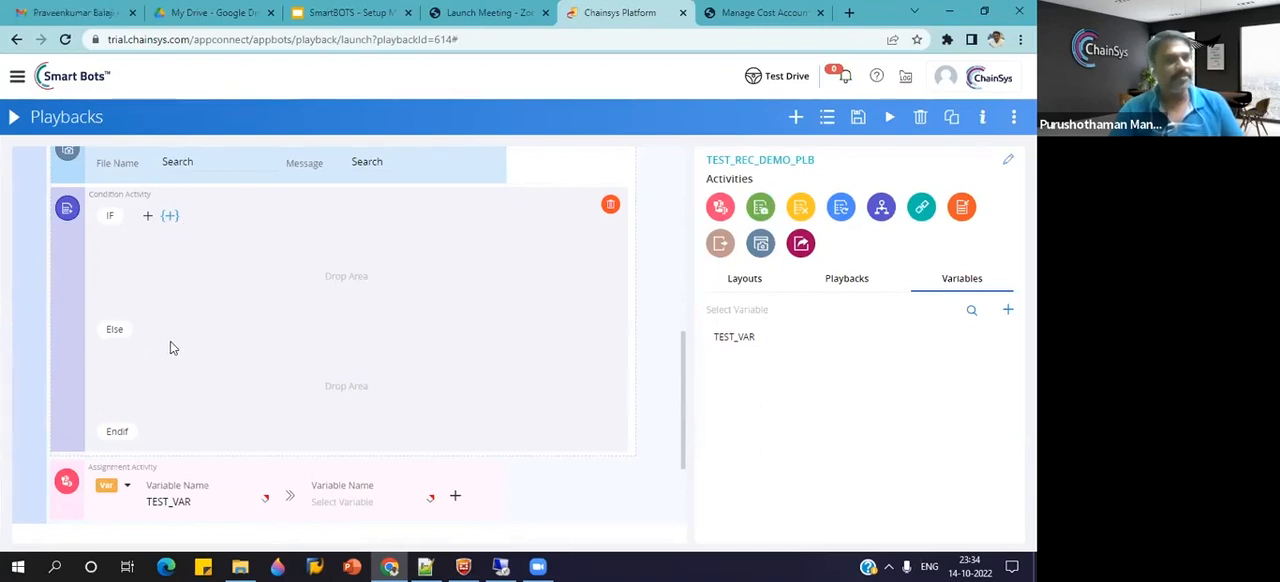
left_click(169, 218)
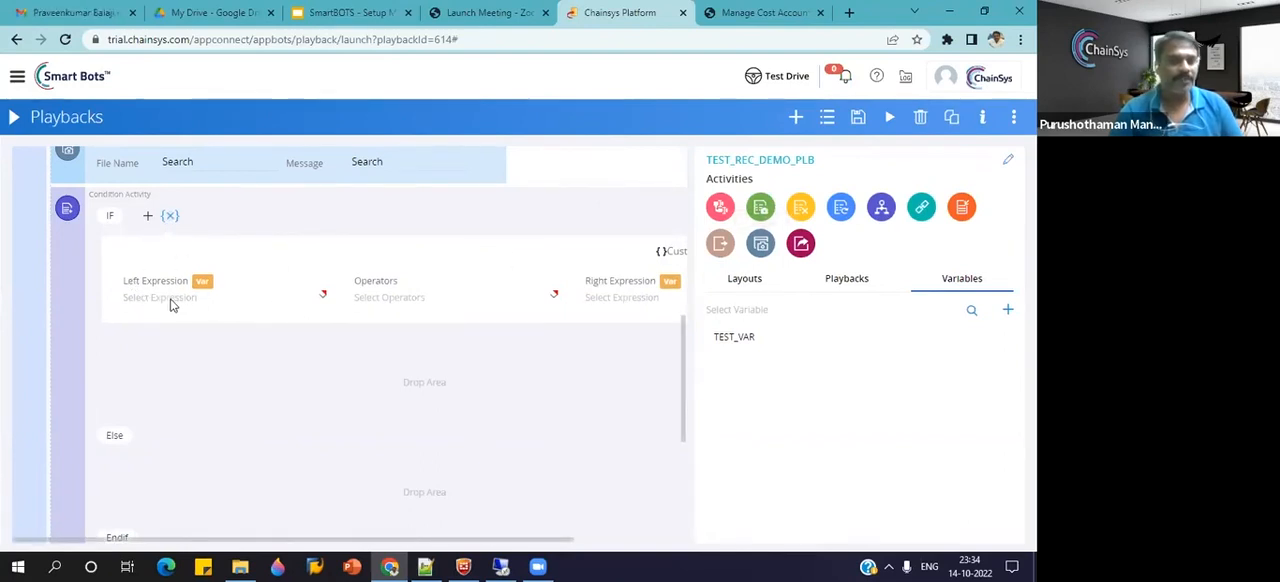
left_click(475, 300)
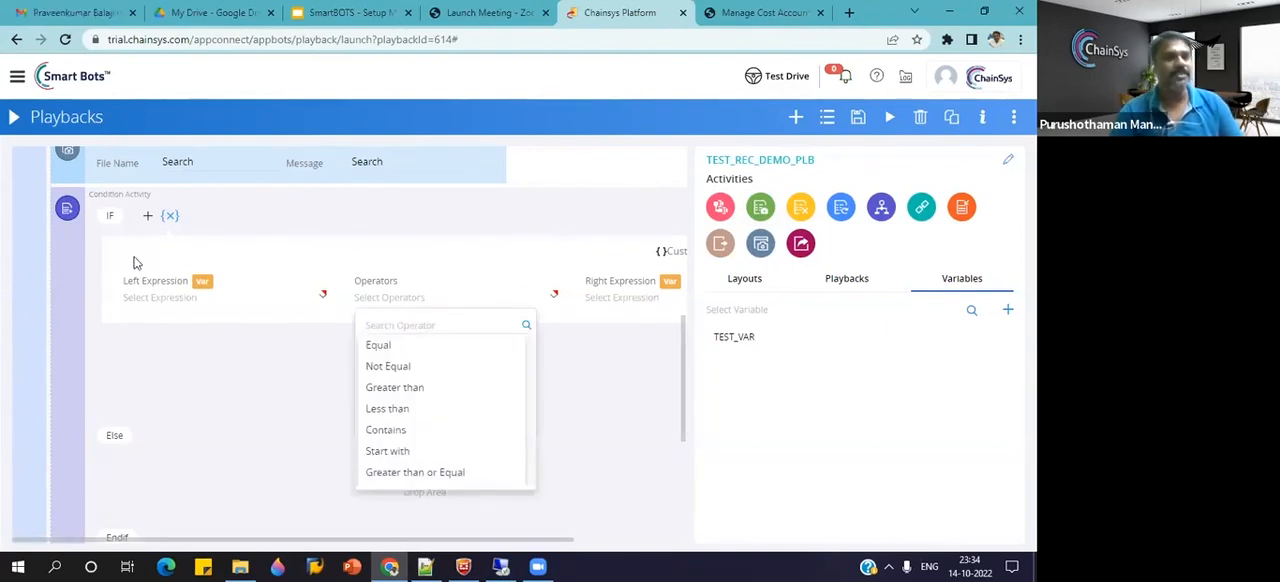
left_click(137, 371)
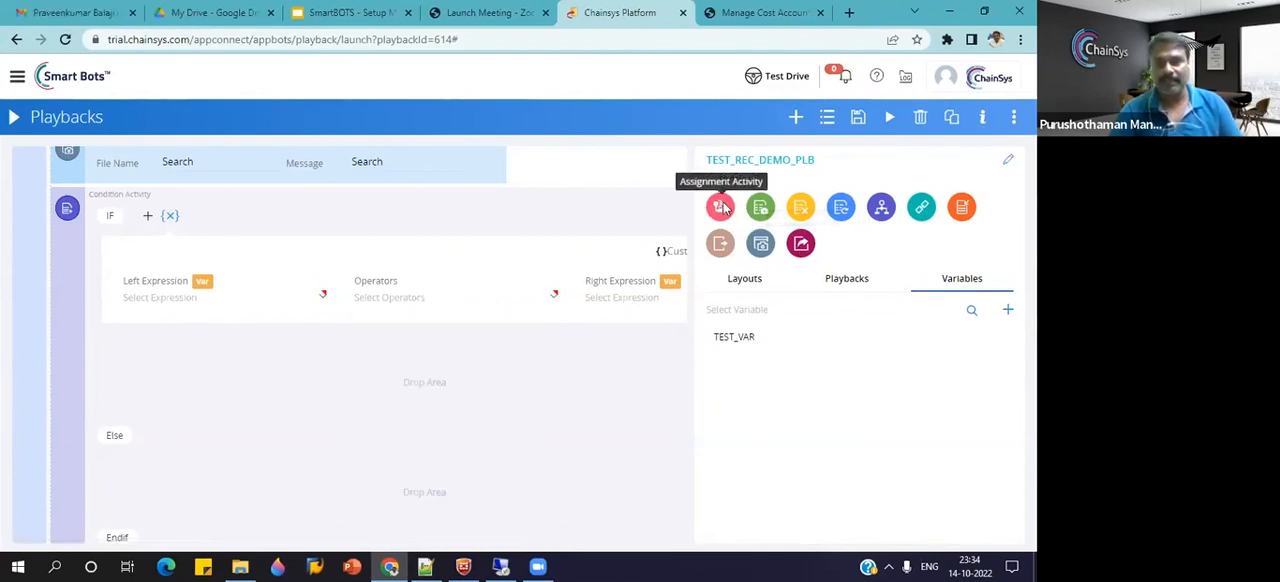
left_click_drag(722, 212, 424, 382)
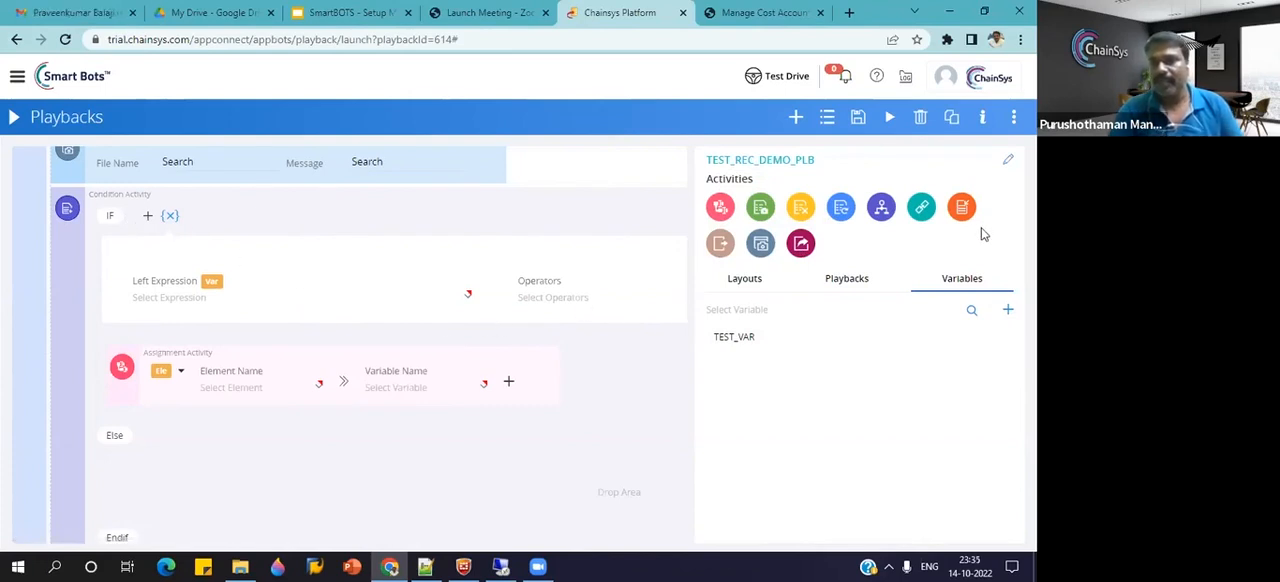
Add an Open url activity and an Iteration activity above the condition, and open the iteration's value type options.
left_click_drag(924, 216, 580, 178)
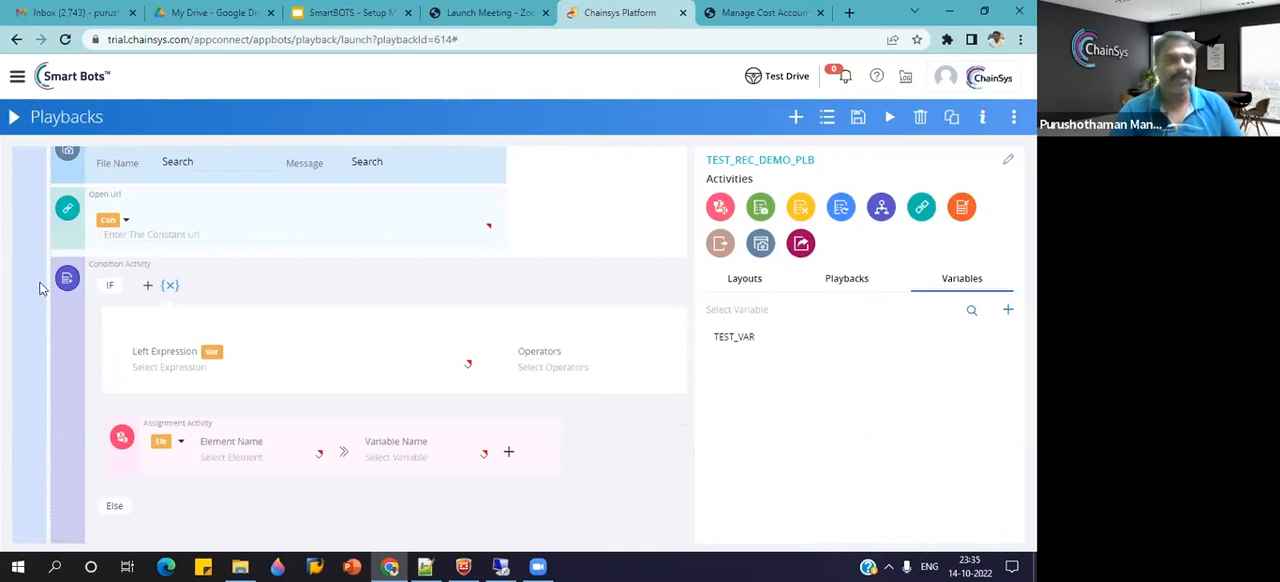
left_click(151, 237)
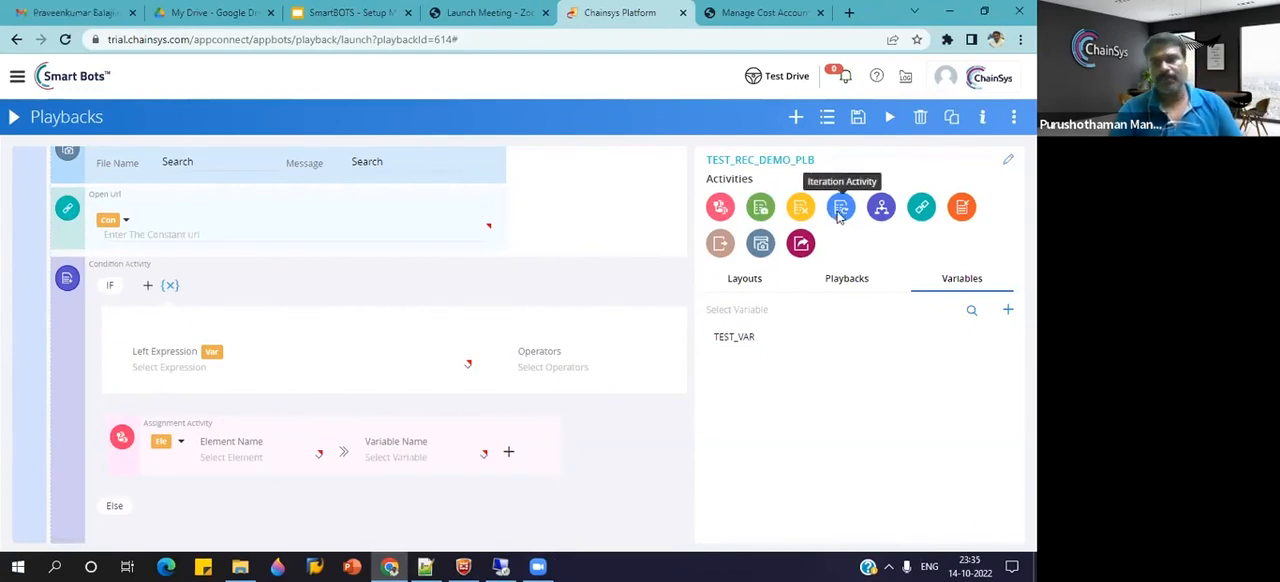
left_click_drag(843, 215, 353, 231)
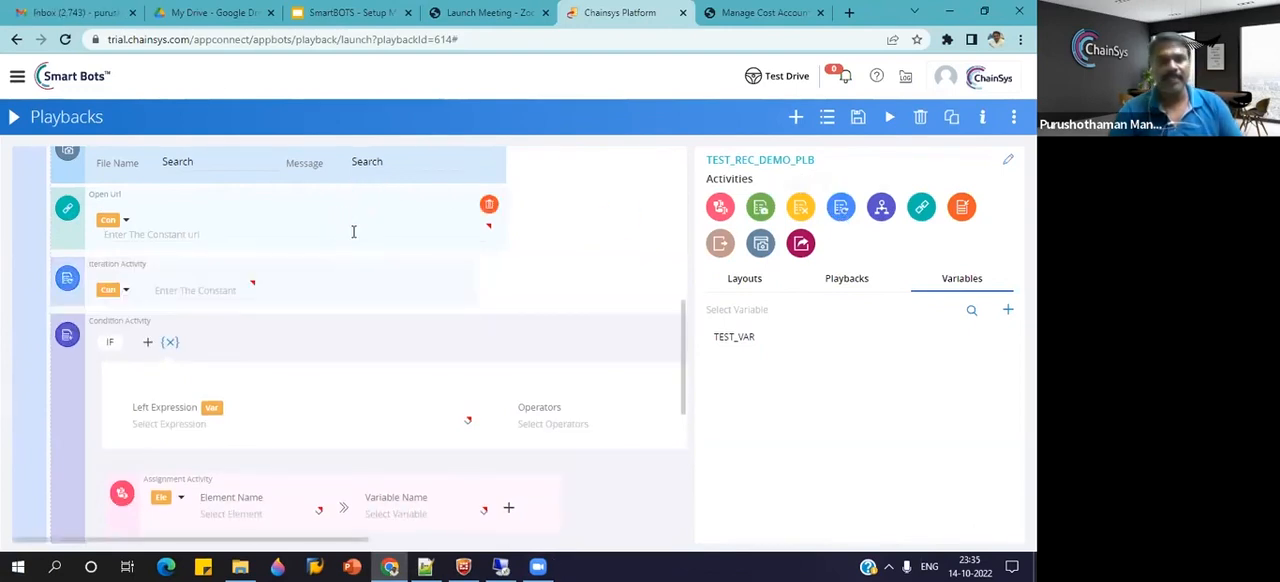
left_click(126, 291)
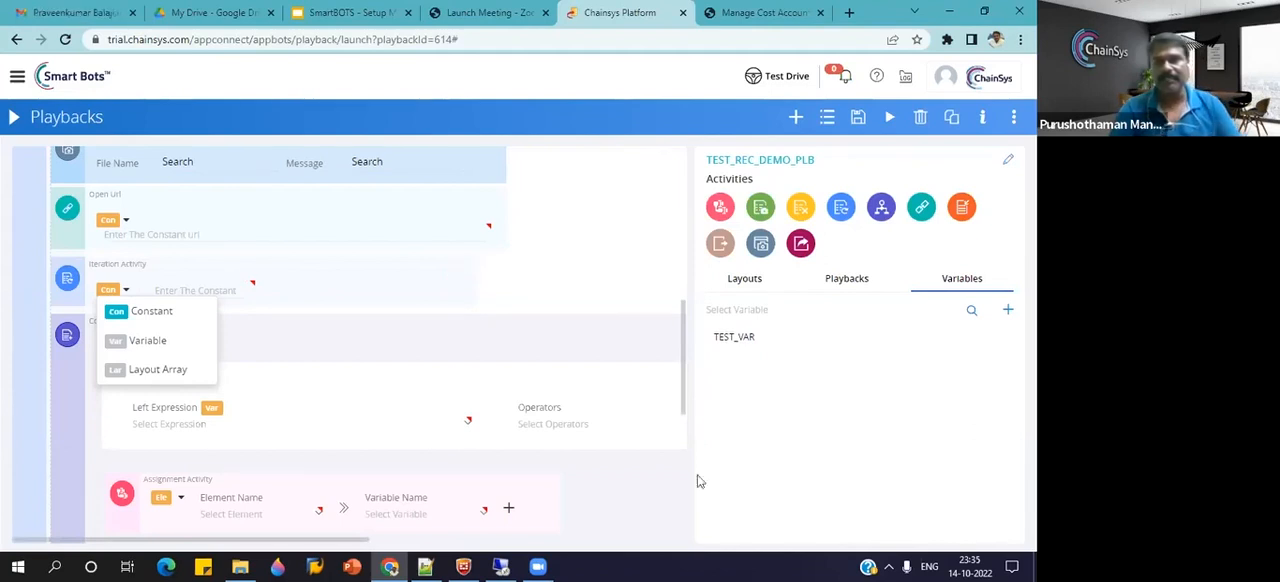
Open the TEST_REC_DEMO_LAY layout for editing from the playback, continuing without saving the playback changes.
scroll(445, 397, "up", 1)
scroll(445, 397, "up", 5)
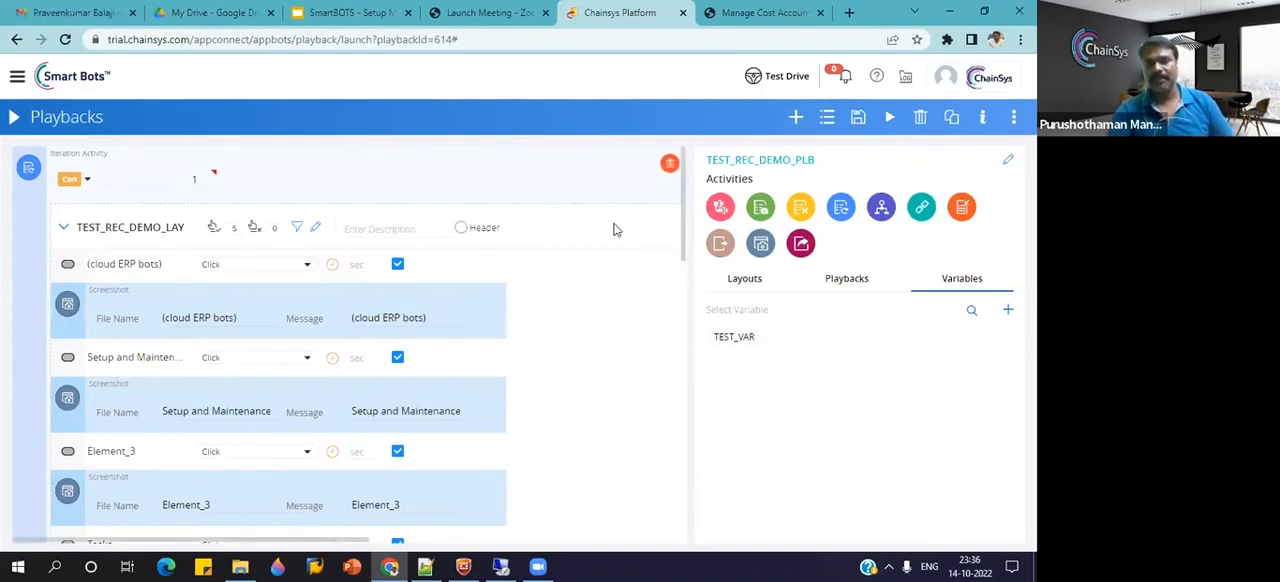
left_click(315, 227)
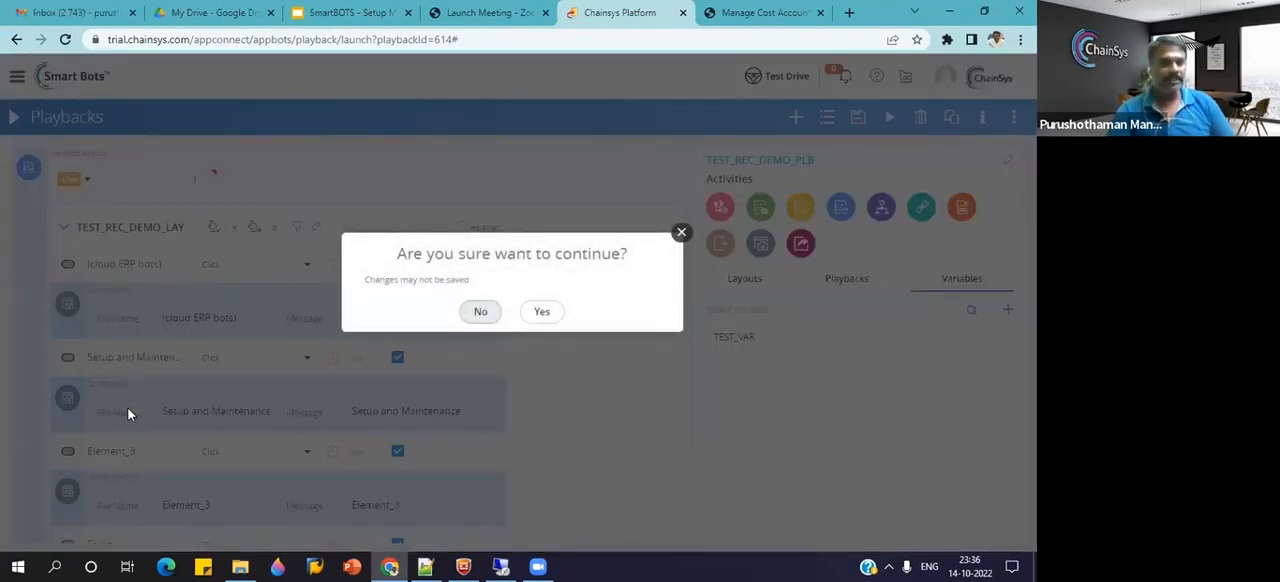
left_click(542, 313)
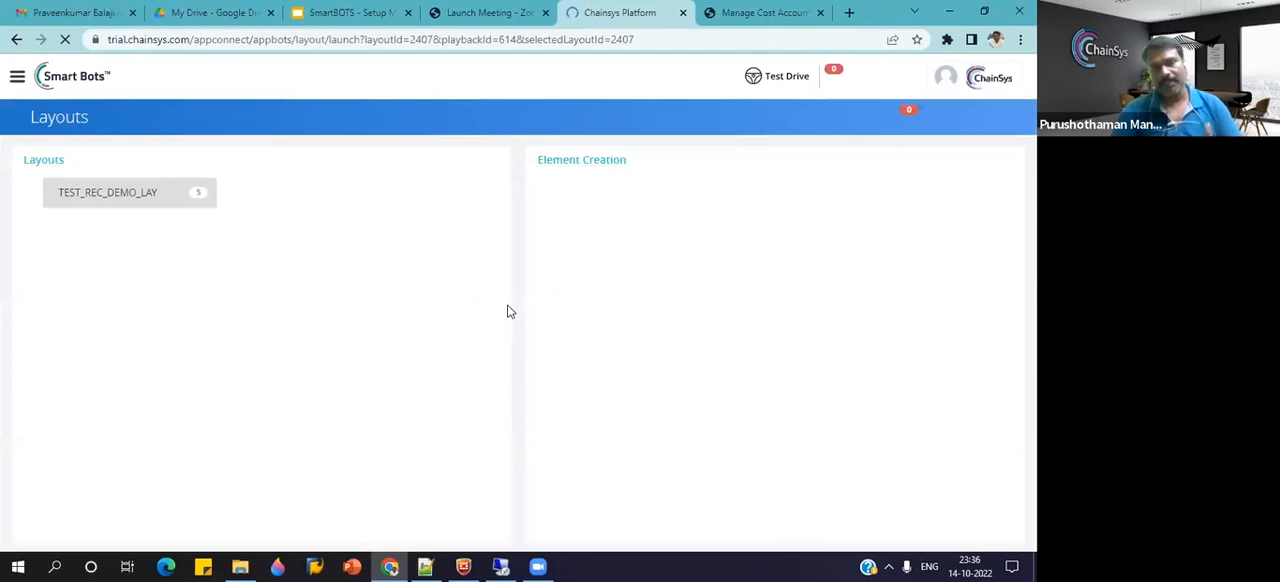
List the elements of TEST_REC_DEMO_LAY and review the details of (cloud ERP bots), Setup and Maintenance, and Tasks.
mouse_move(186, 200)
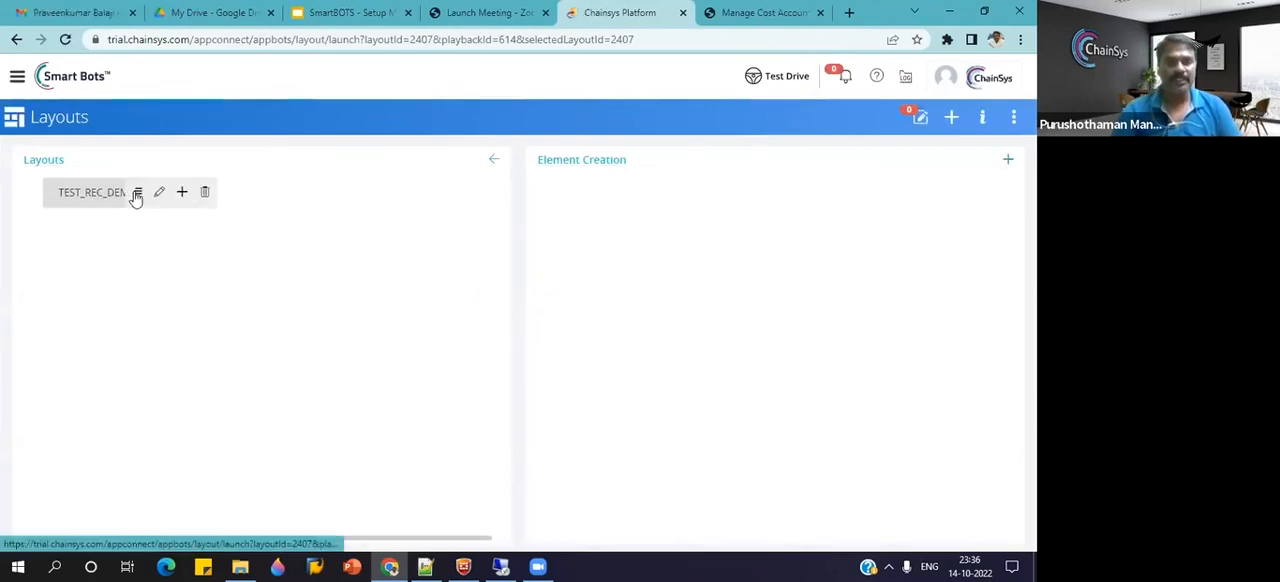
left_click(136, 192)
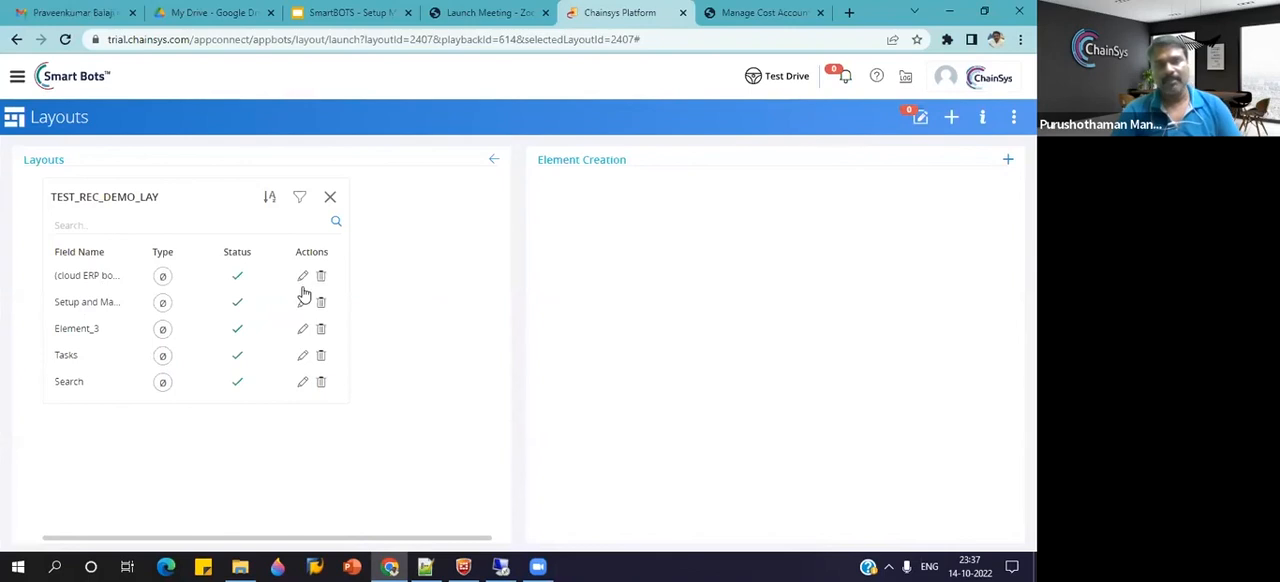
left_click(97, 331)
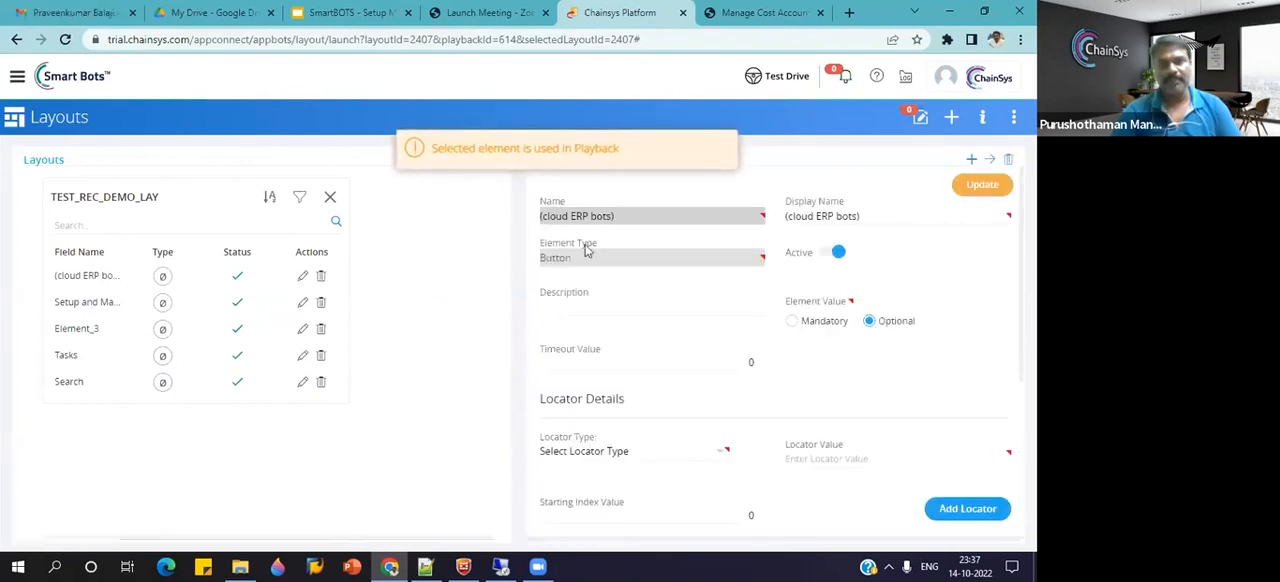
left_click(305, 307)
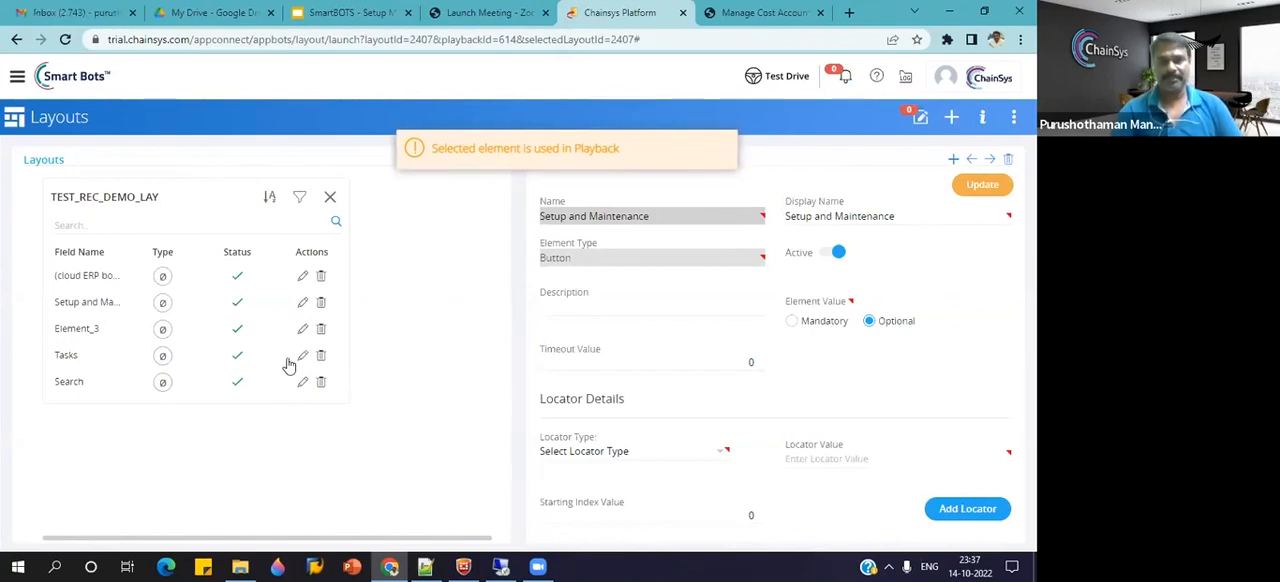
left_click(299, 357)
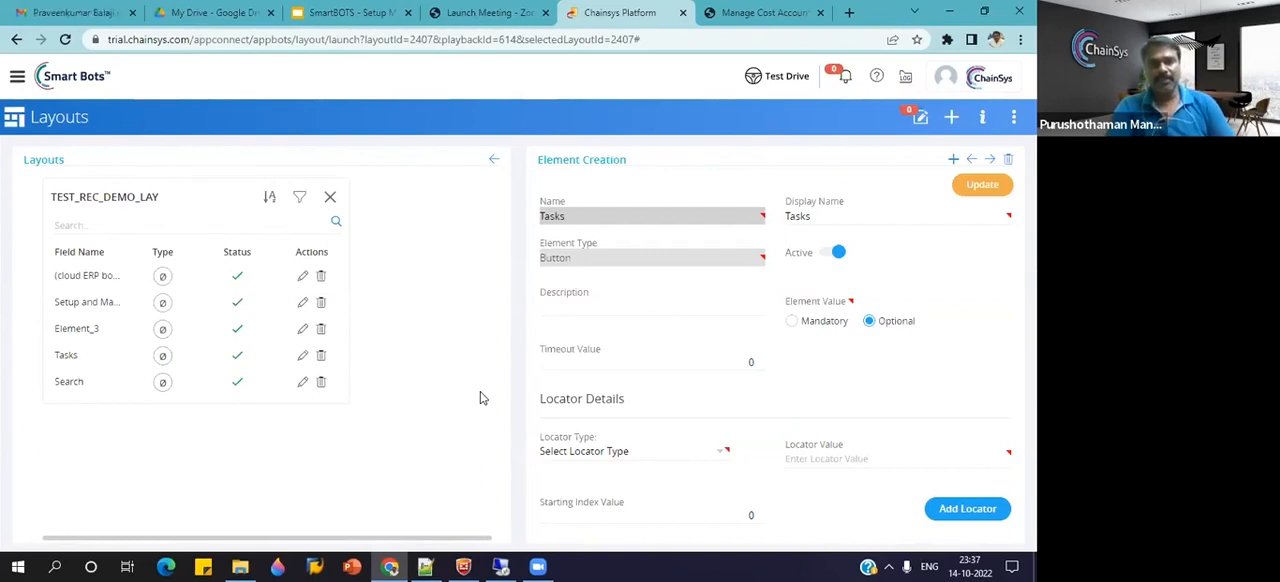
Switch to the Oracle Fusion Manage Cost Accounting Profile Options page and close it.
left_click(352, 13)
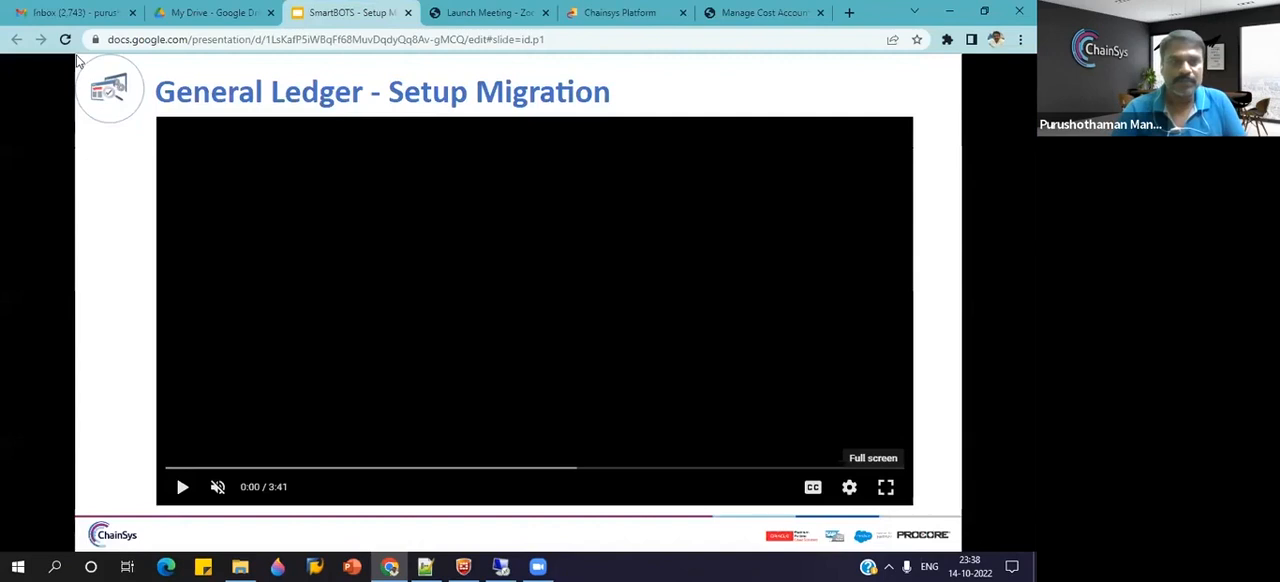
left_click(760, 14)
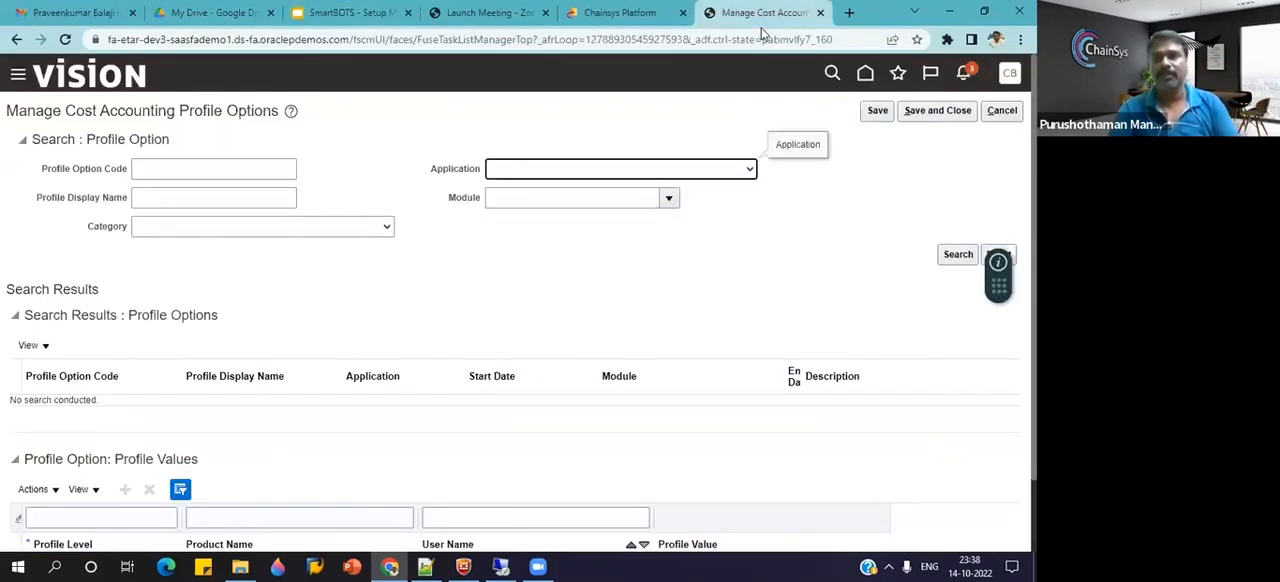
key("ctrl+w")
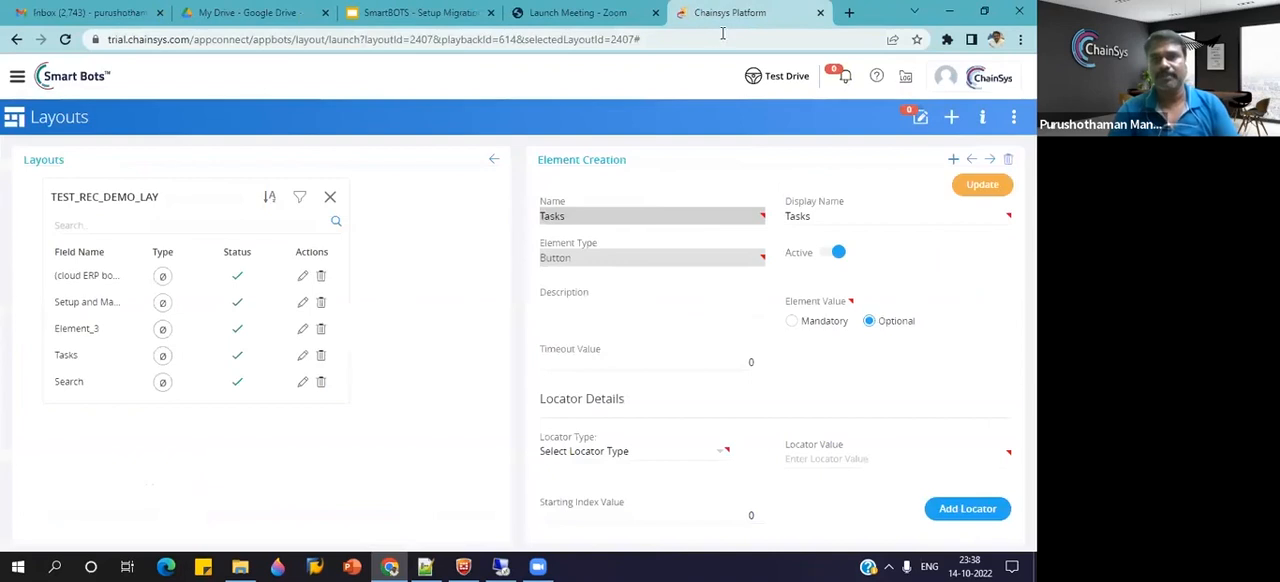
Leave the layout without saving and go to the Migration Flow workbench.
left_click(15, 78)
left_click(212, 256)
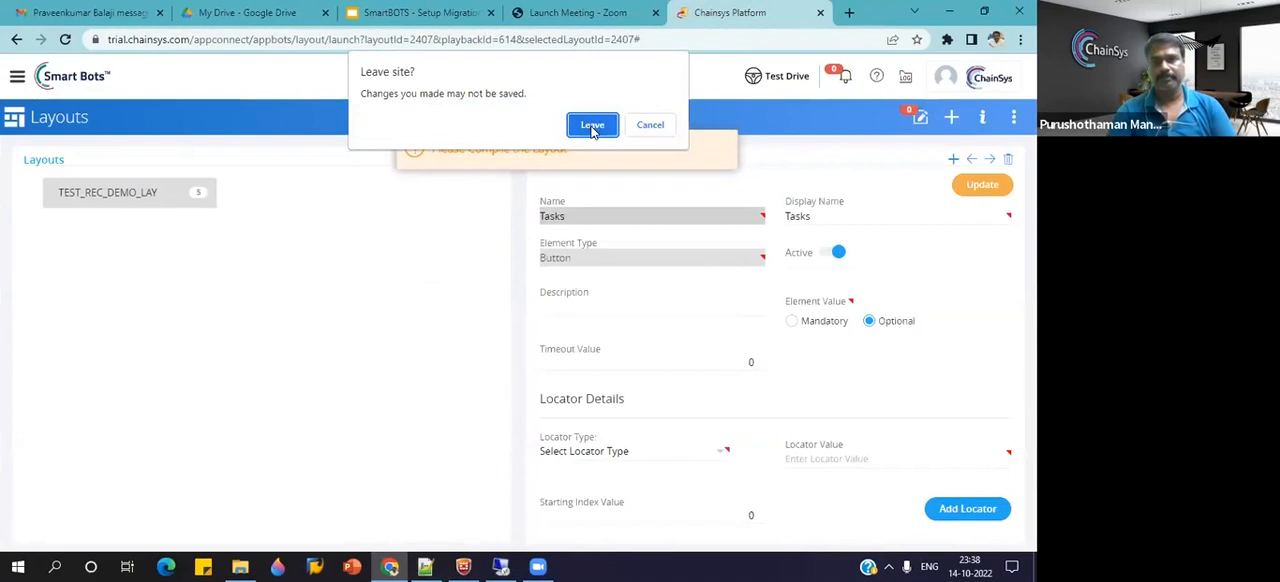
left_click(590, 124)
Switch to Notepad++ and copy the migration flow name ORACLE CLOUD GL MF TESTING from BeConnected.txt.
left_click(425, 567)
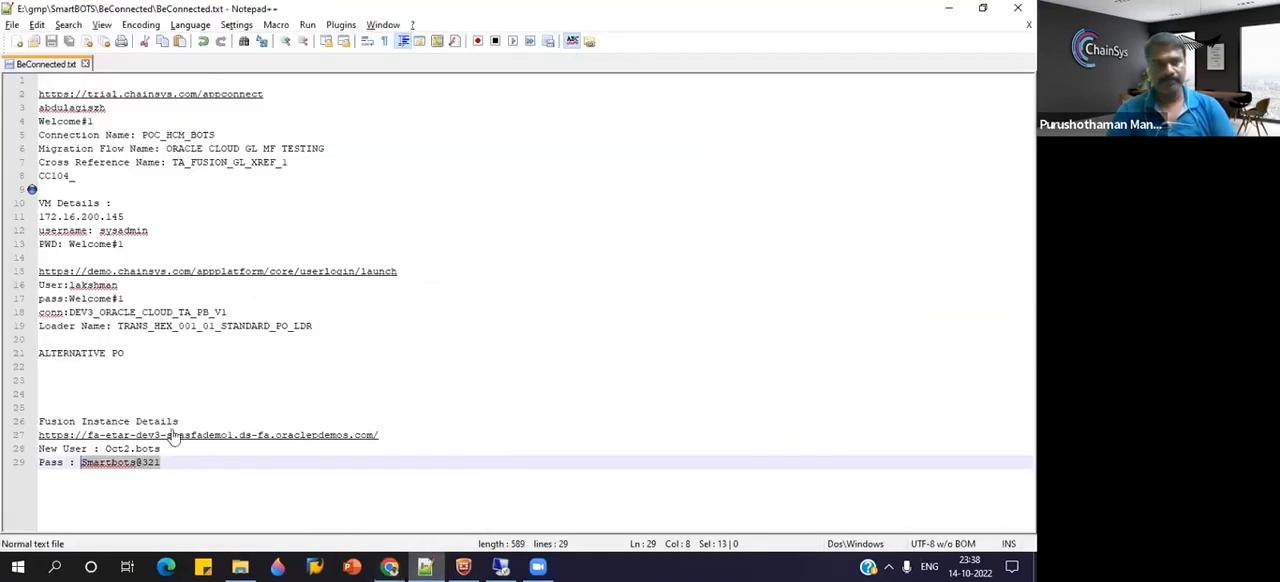
double_click(220, 152)
left_click_drag(338, 147, 167, 151)
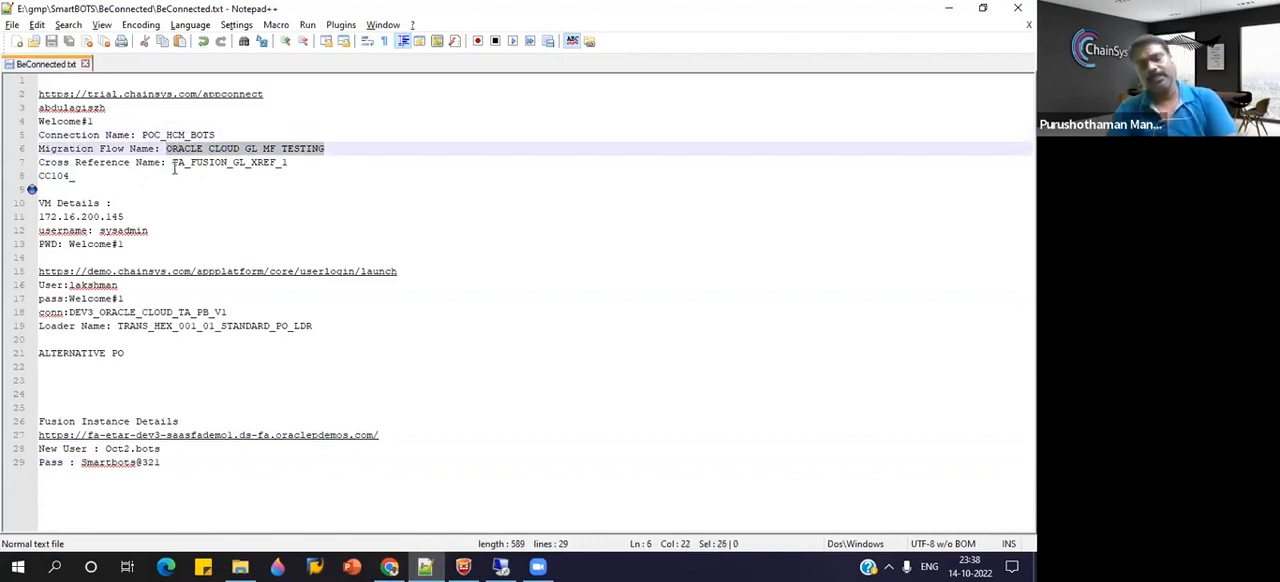
Return to the SmartBots workbench, search the migration flows for ORACLE CLOUD GL MF TESTING and open that flow for editing.
key("alt+Tab")
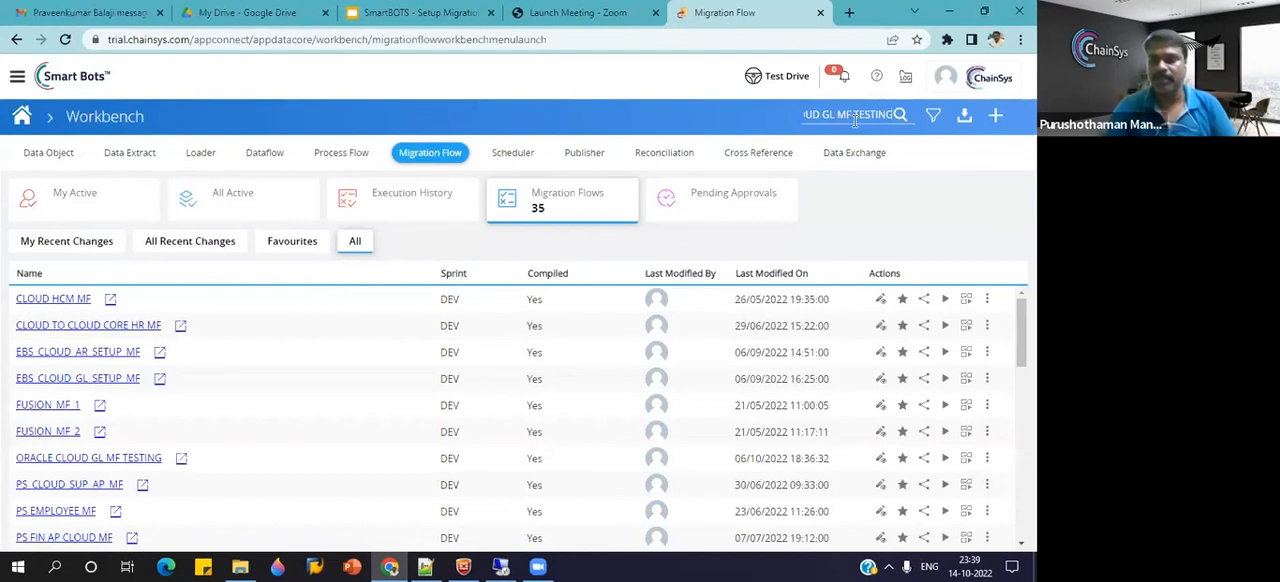
key("Return")
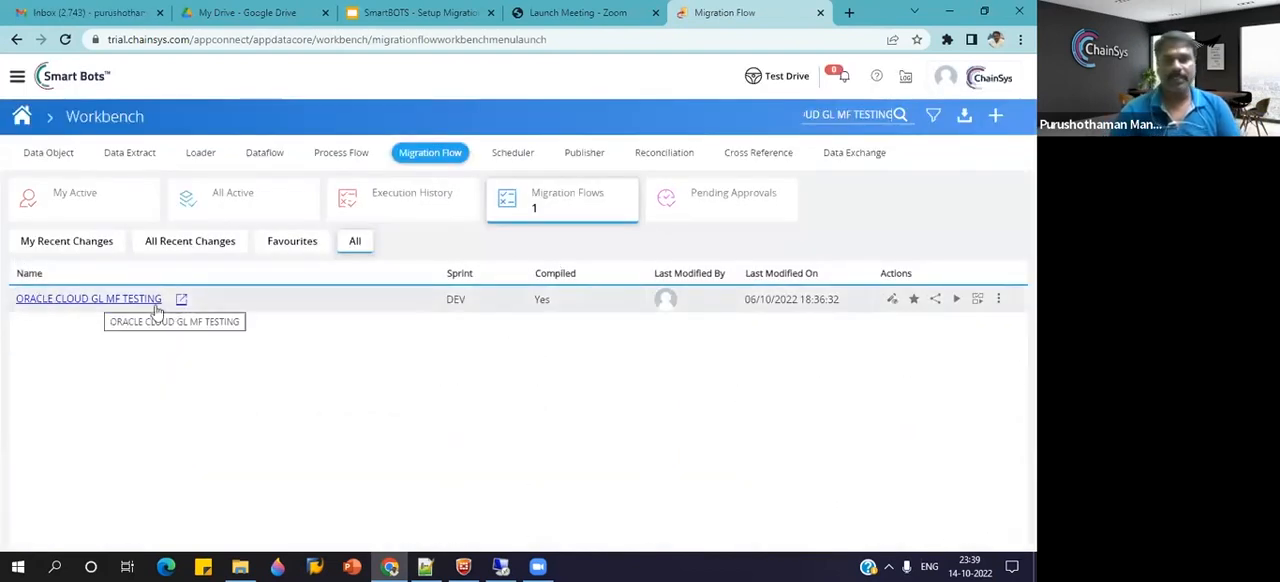
left_click(893, 301)
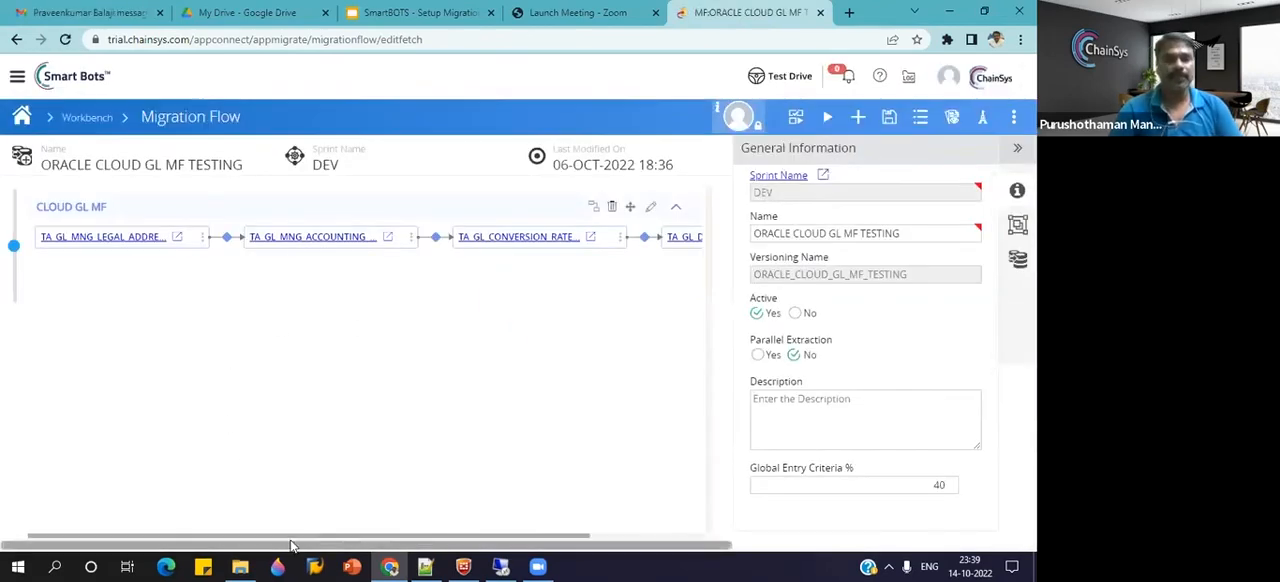
Examine the chain of GL setup objects in the migration flow and close the legal address dataflow page.
left_click_drag(455, 535, 38, 451)
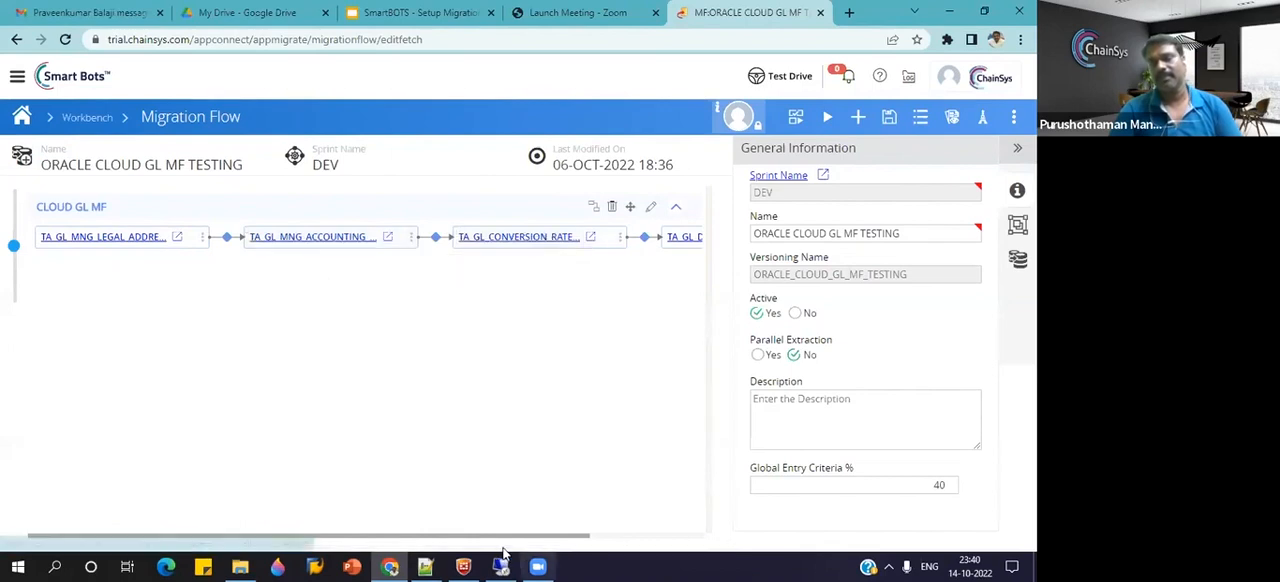
left_click_drag(500, 536, 609, 530)
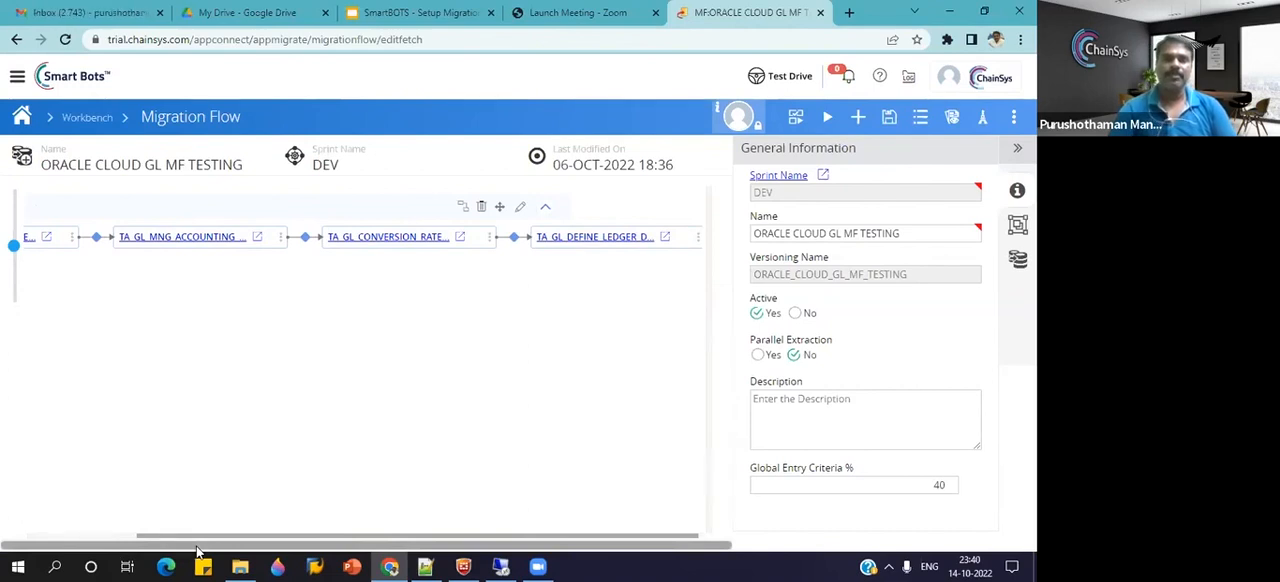
left_click_drag(236, 548, 143, 549)
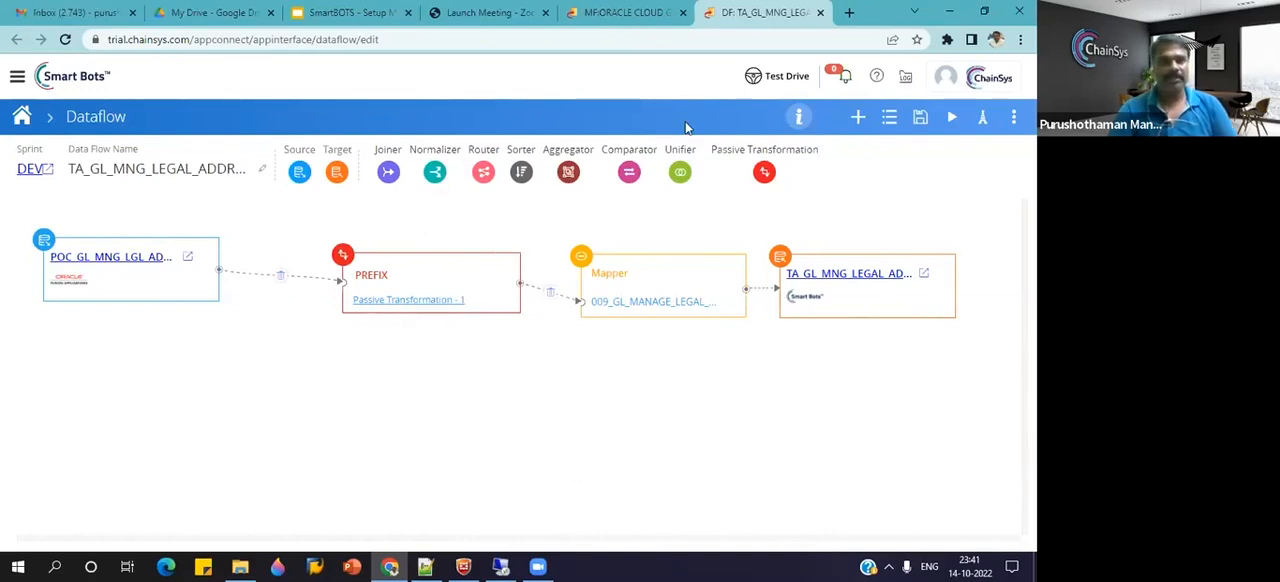
key("ctrl+w")
left_click_drag(208, 533, 103, 529)
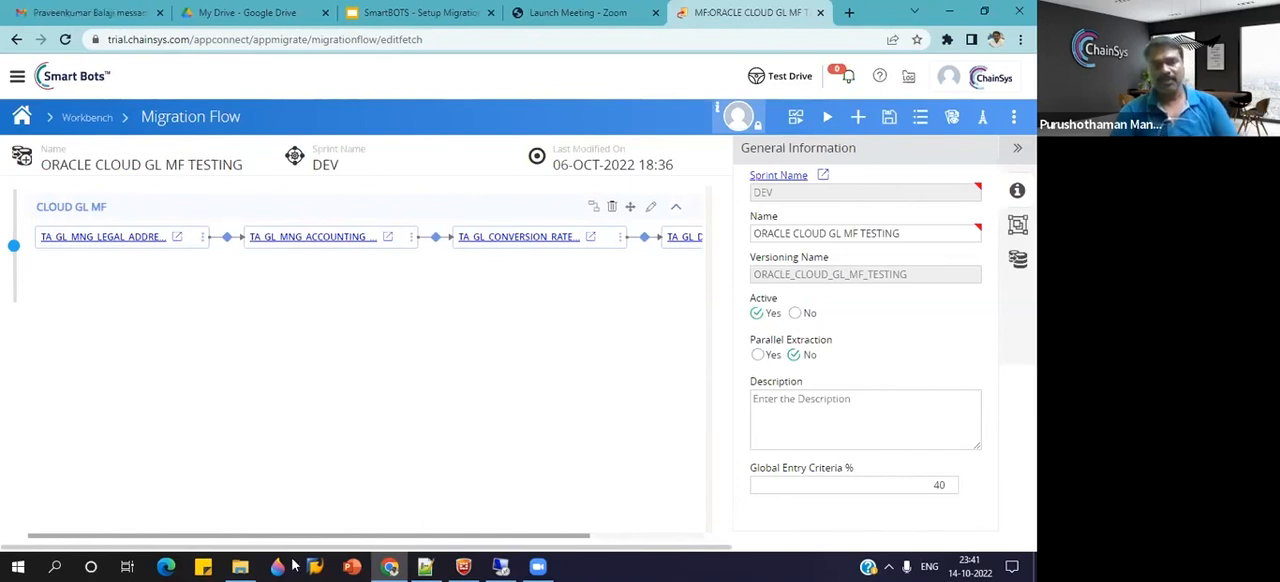
Switch to Notepad++ and copy the cross reference name TA_FUSION_GL_XREF_1 from BeConnected.txt.
mouse_move(430, 567)
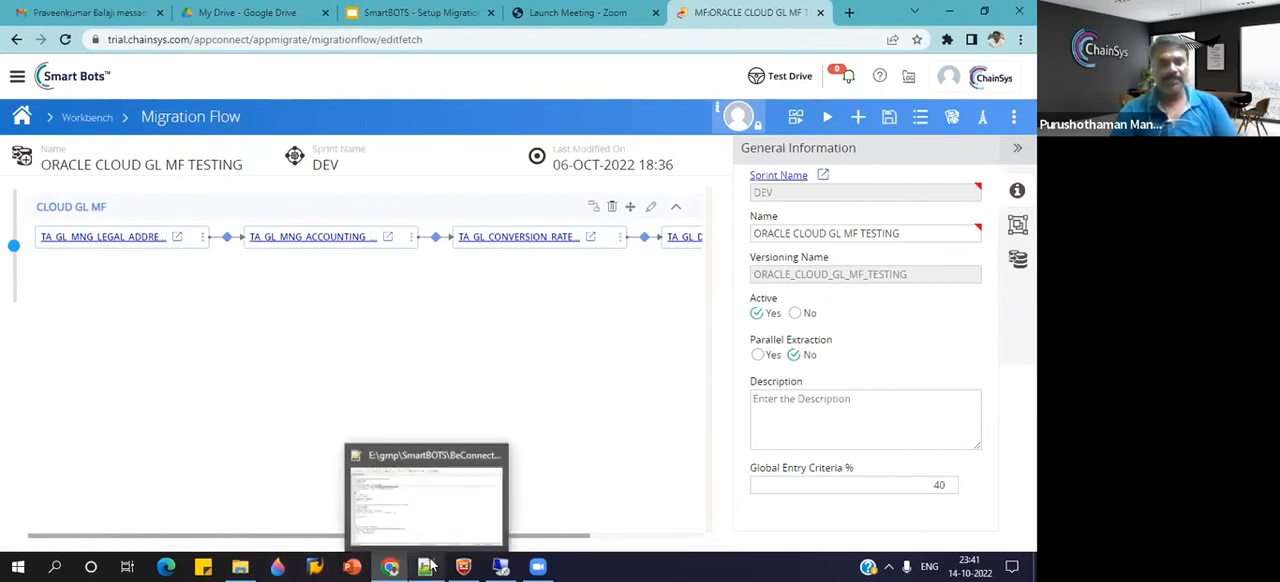
left_click(423, 510)
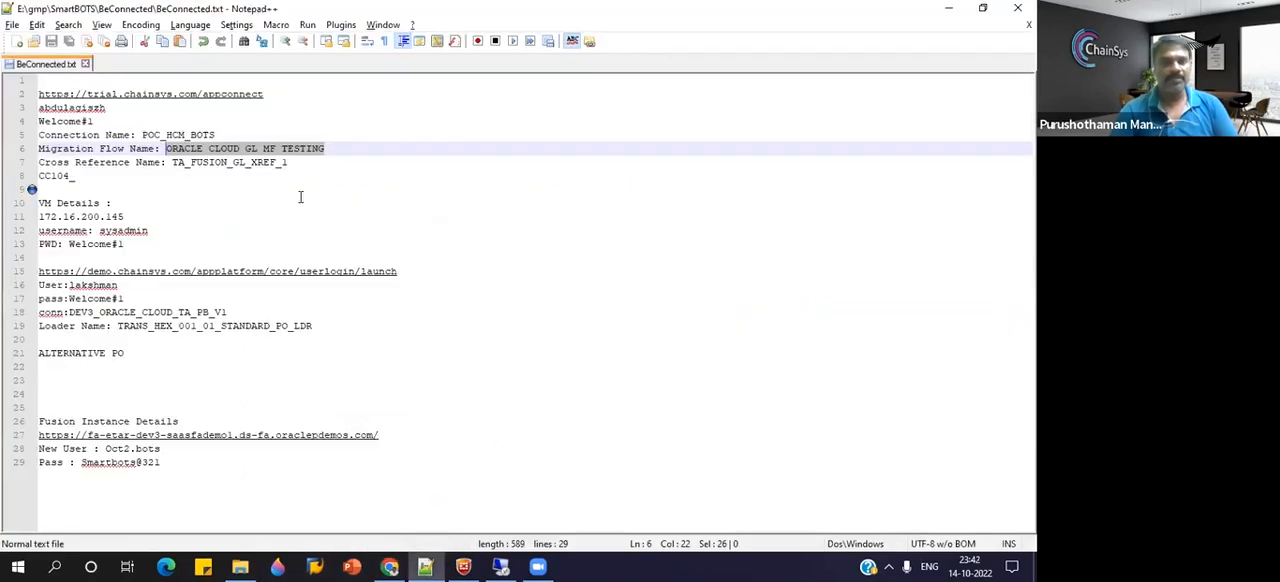
left_click_drag(288, 163, 172, 163)
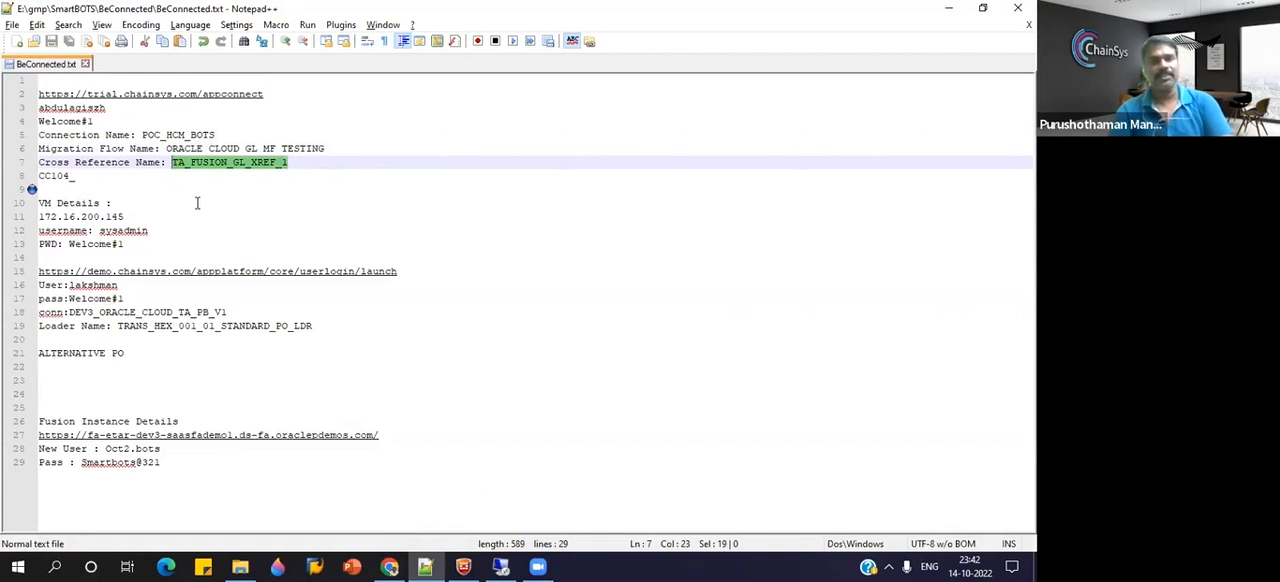
Return to SmartBots in the browser, leave the migration flow and go to the Cross Reference workbench.
left_click(389, 567)
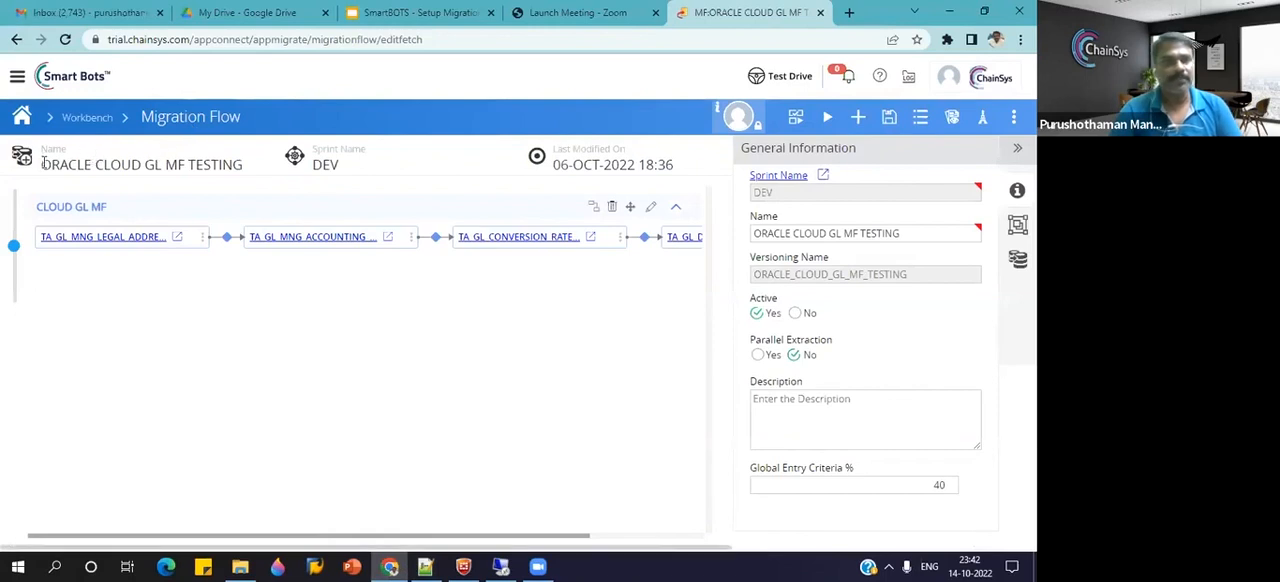
left_click(17, 80)
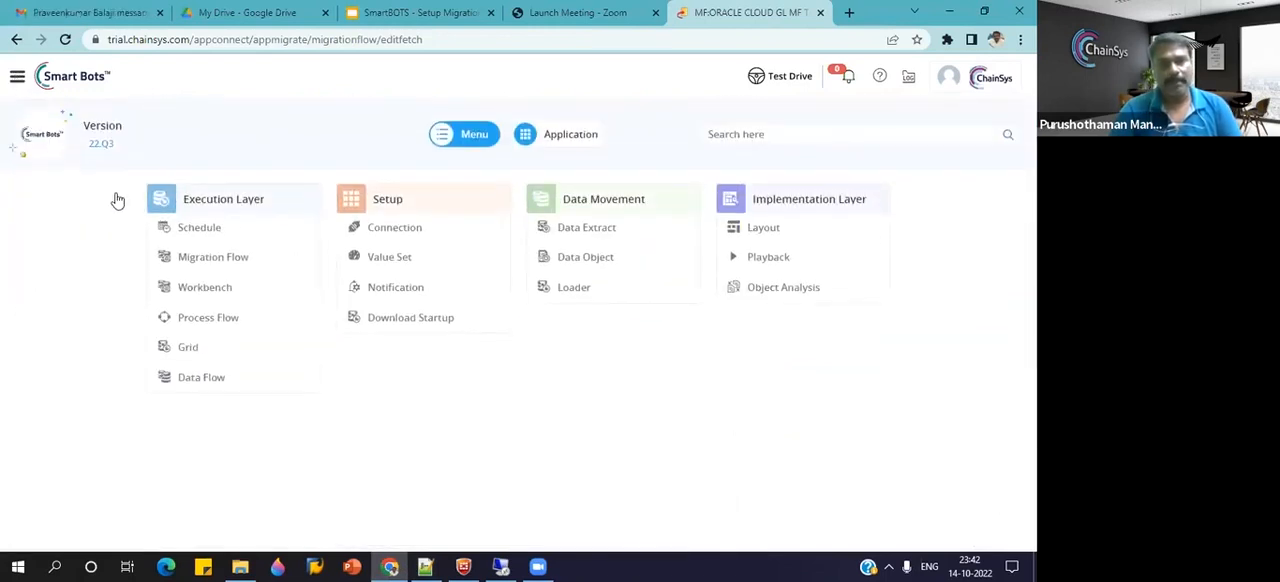
left_click(229, 264)
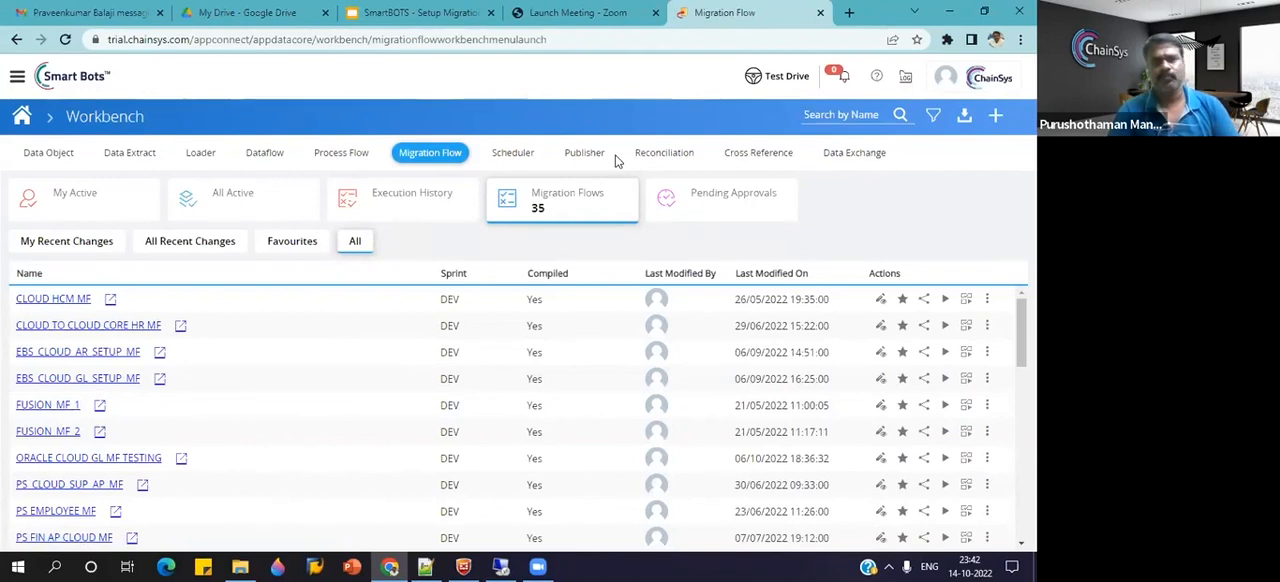
left_click(740, 153)
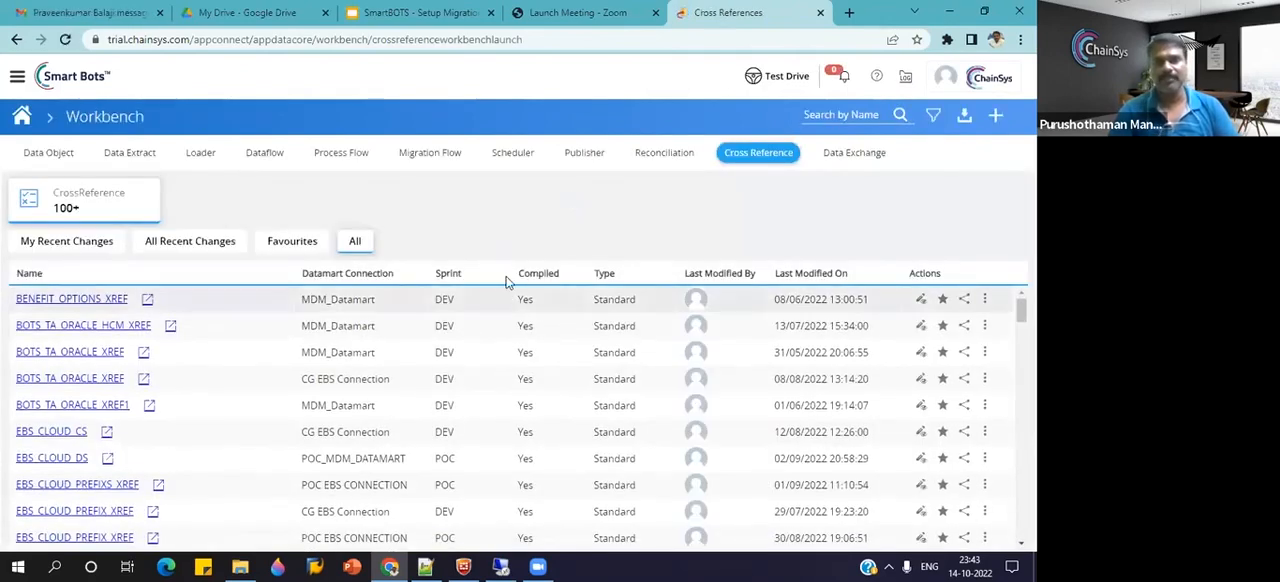
Search the cross references for TA_FUSION_GL_XREF_1 and open that cross reference for editing.
left_click(836, 116)
key("ctrl+v")
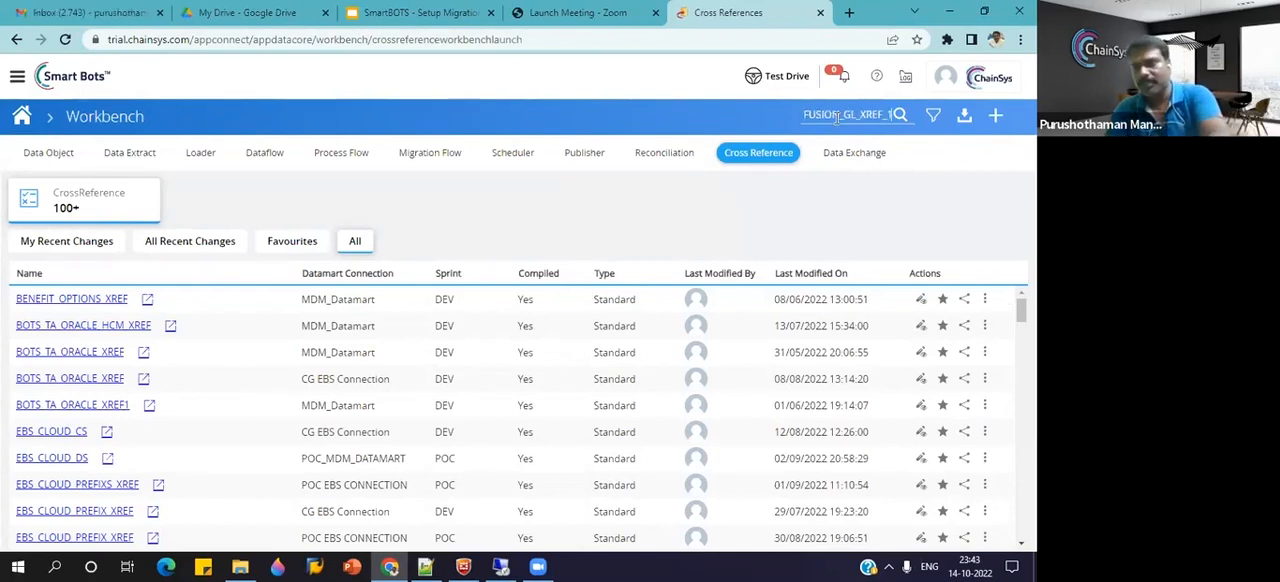
key("Return")
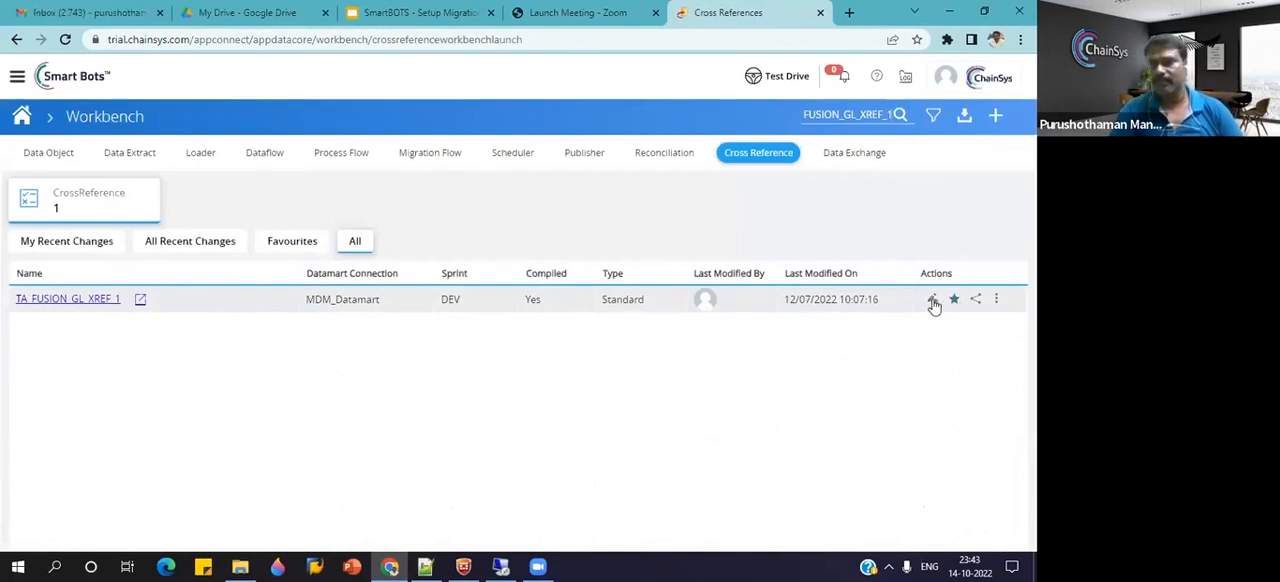
left_click(931, 301)
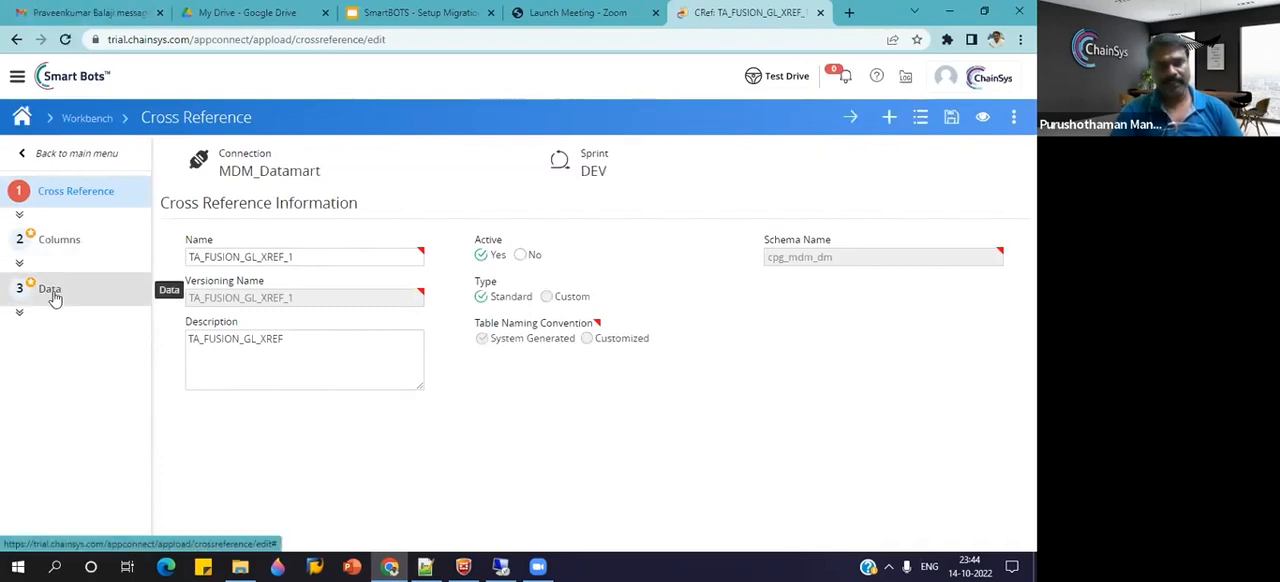
Set PREFIX_CHAR to CC120_ in the cross reference's data record, save it and return to the columns page.
left_click(52, 292)
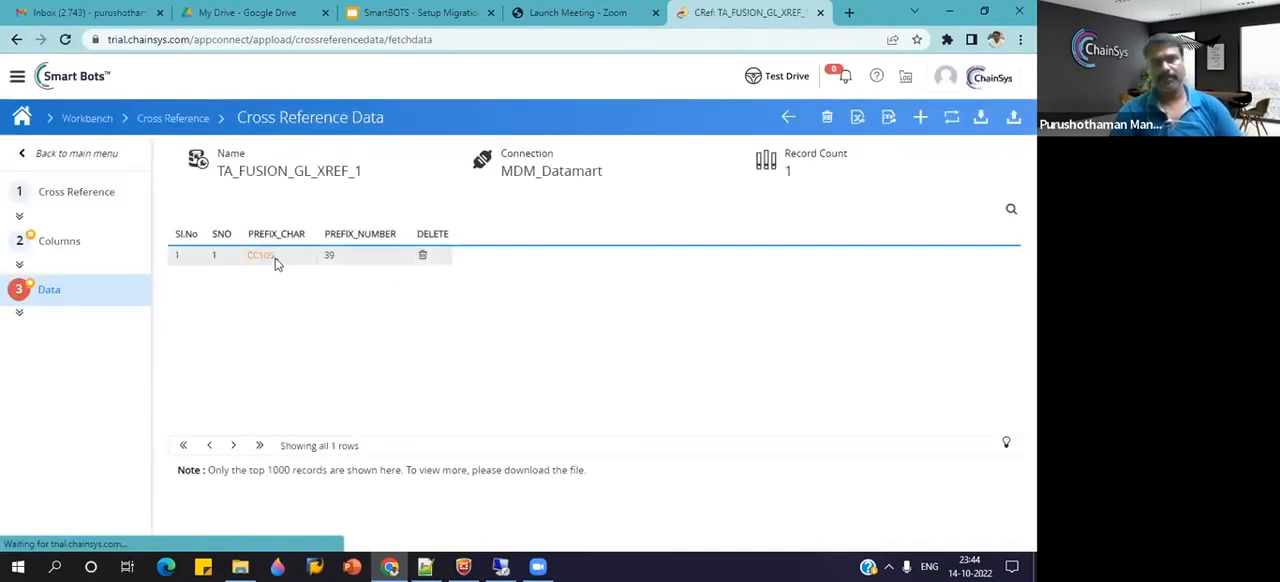
double_click(271, 258)
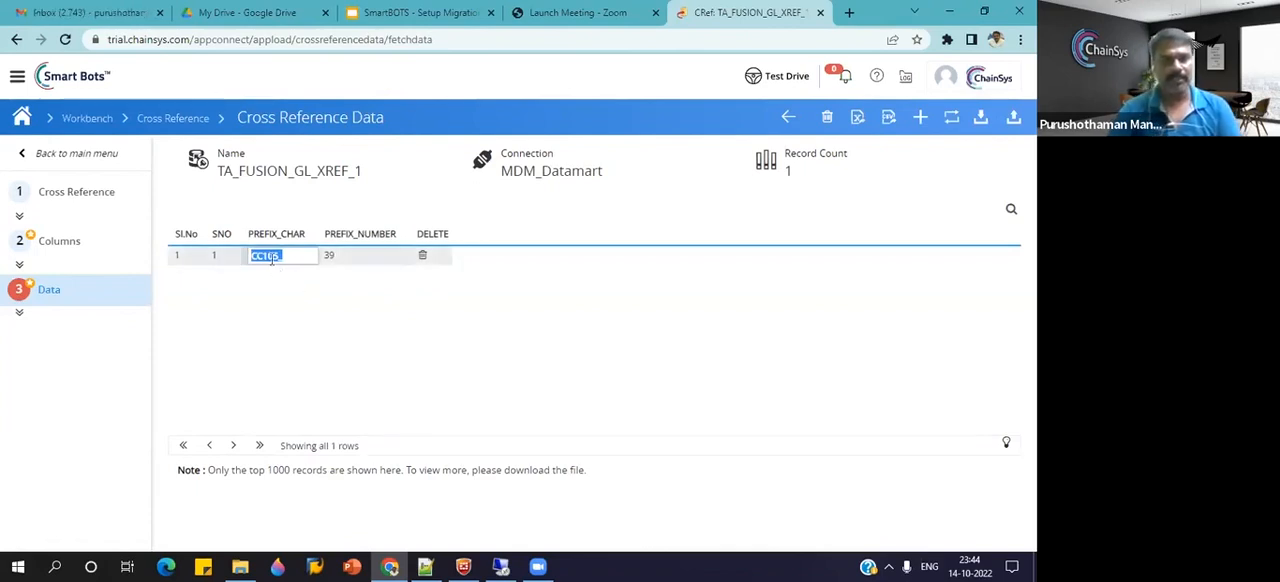
type("CC120_")
left_click(920, 118)
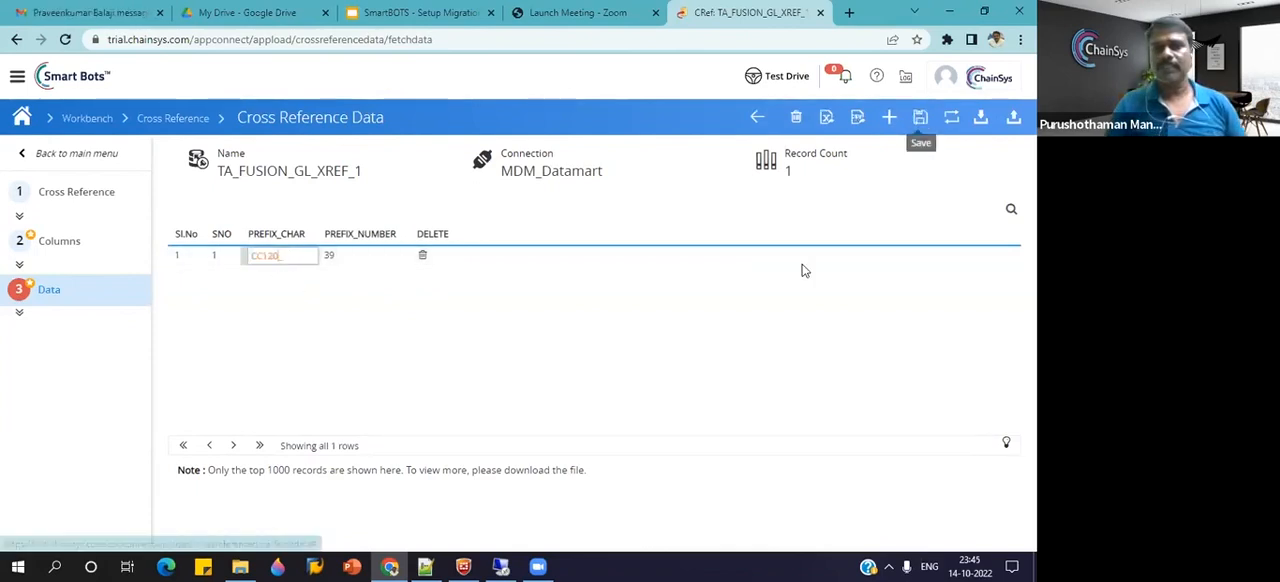
left_click(920, 118)
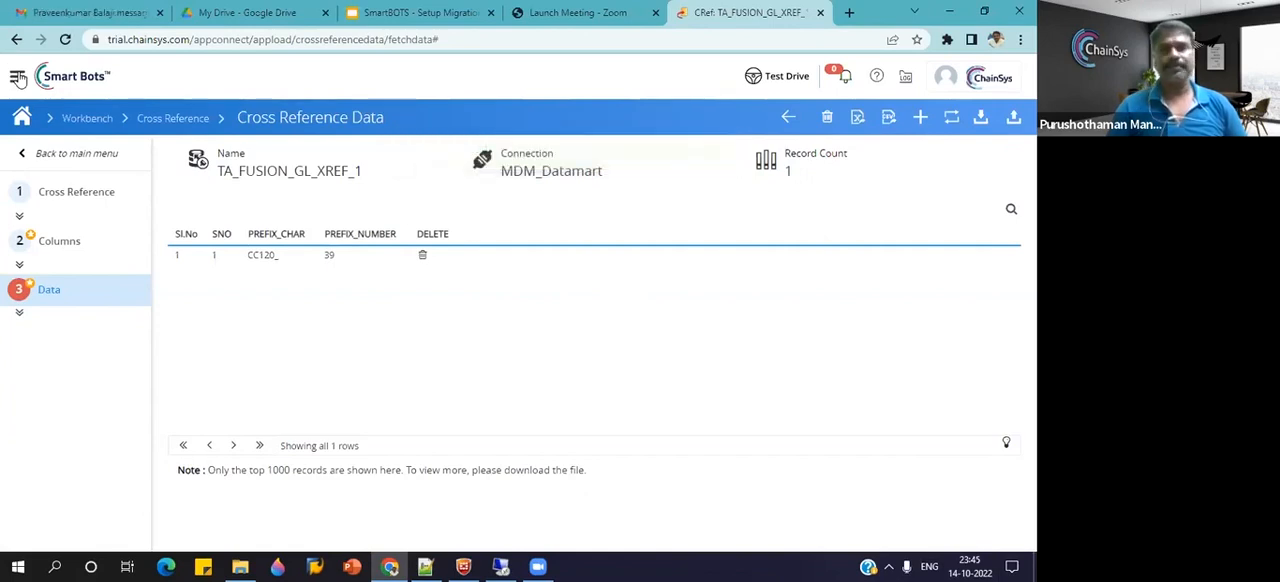
left_click(788, 118)
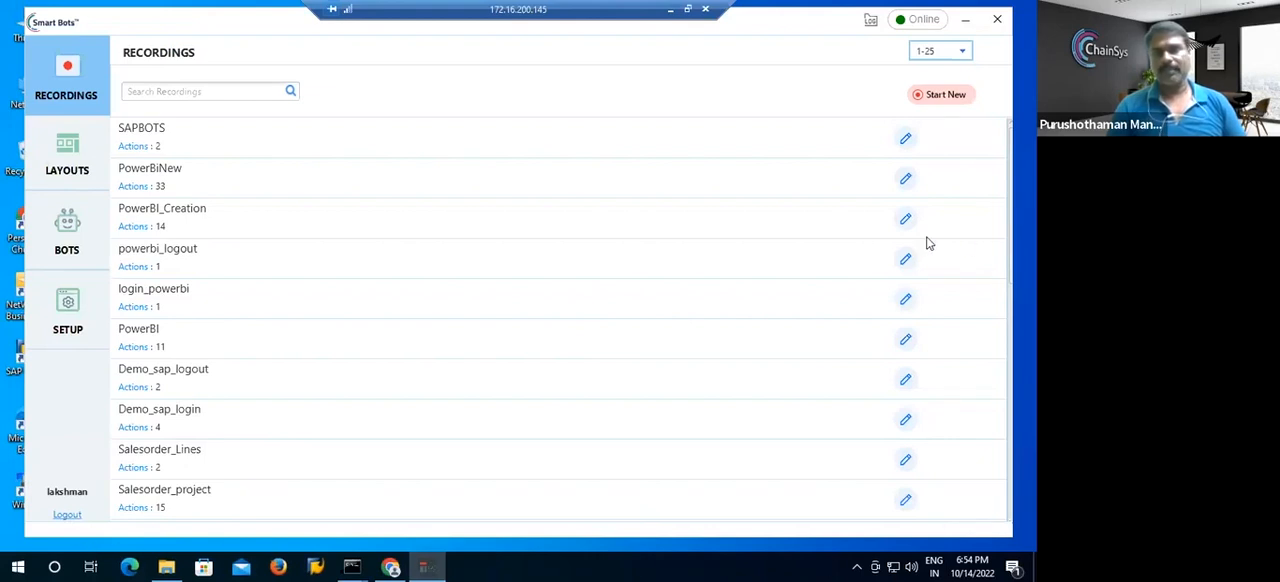
Close the SmartBots client on the remote machine and relaunch it from the SmartBots batch file in the Appbotsstartup folder.
left_click(998, 22)
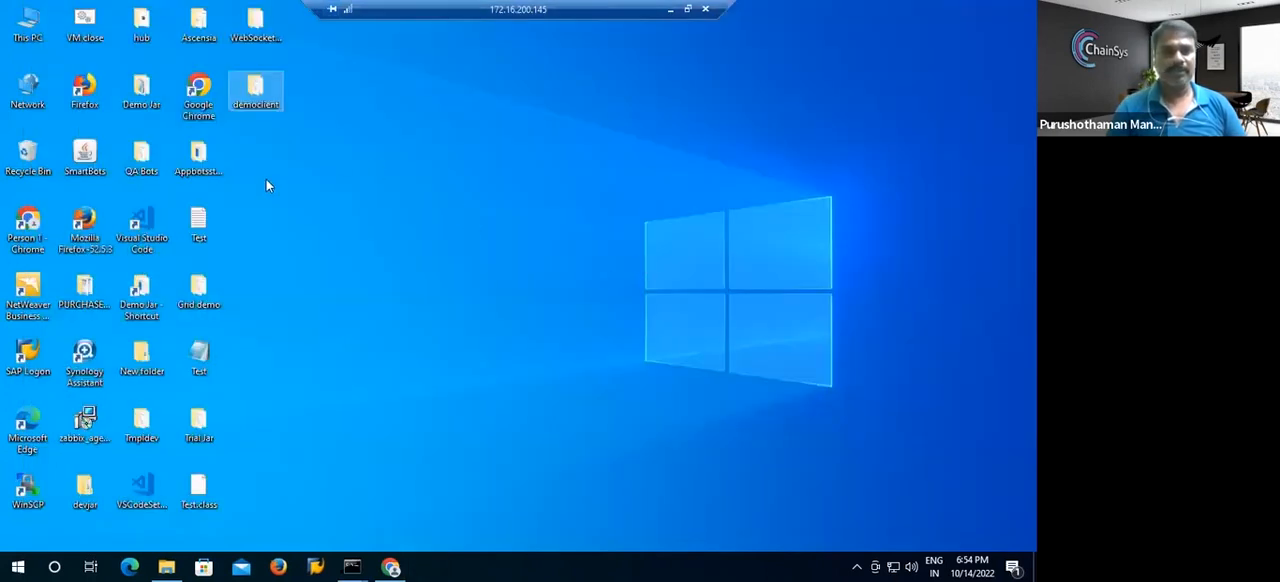
double_click(203, 168)
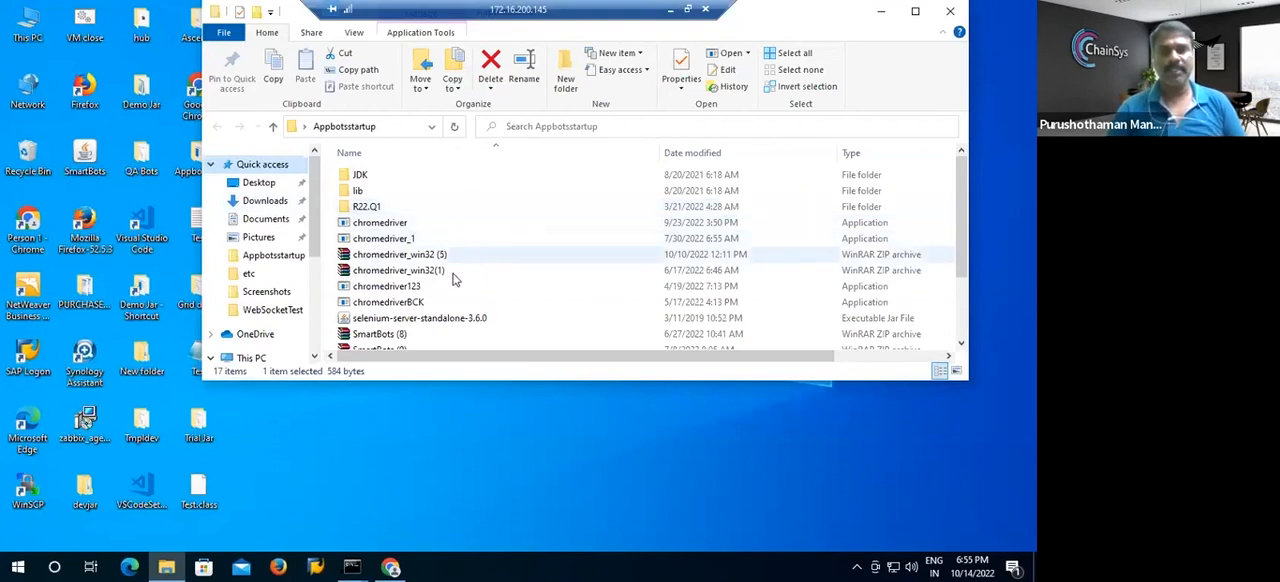
scroll(700, 265, "down", 1)
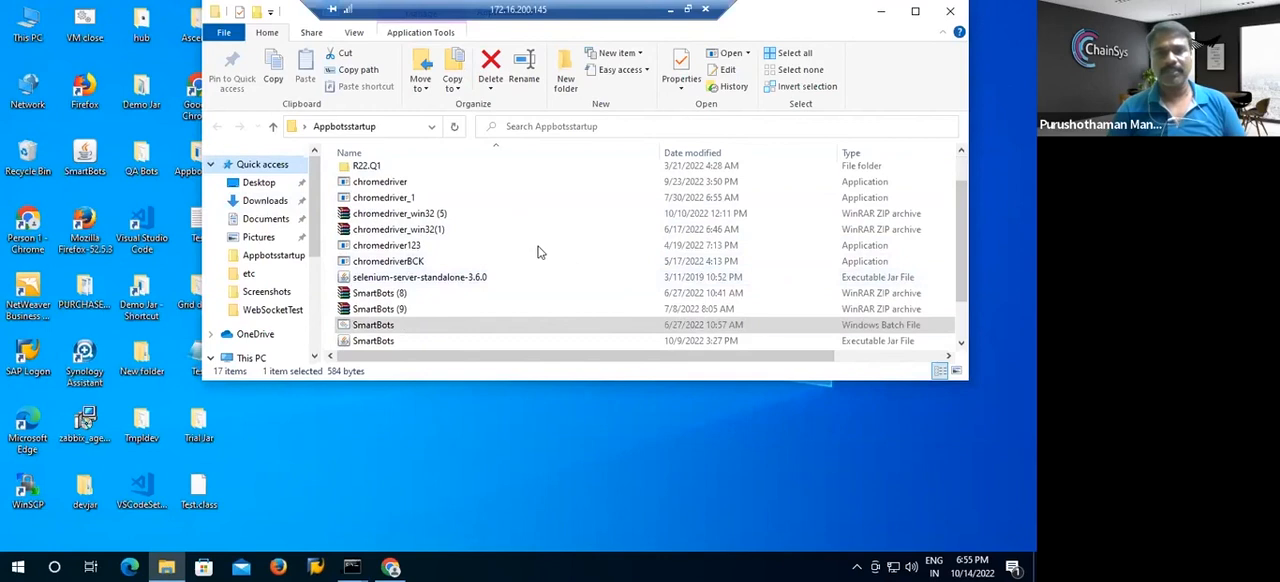
double_click(376, 327)
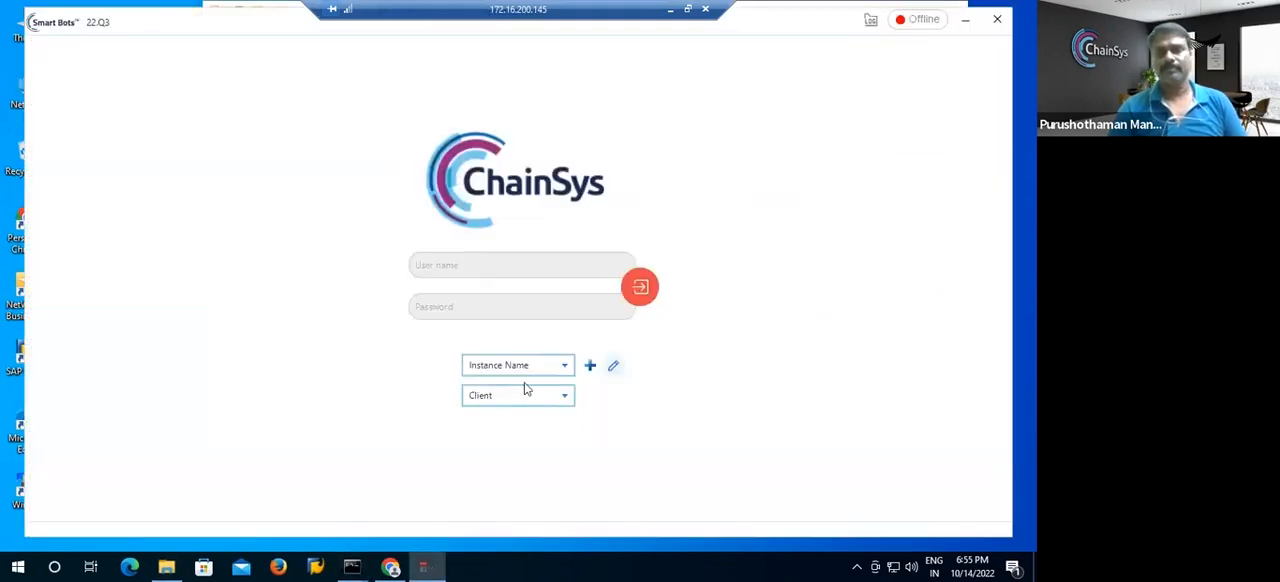
Select the trial instance and sign in to the SmartBots client with the user name from BeConnected.txt and the account password.
left_click(524, 368)
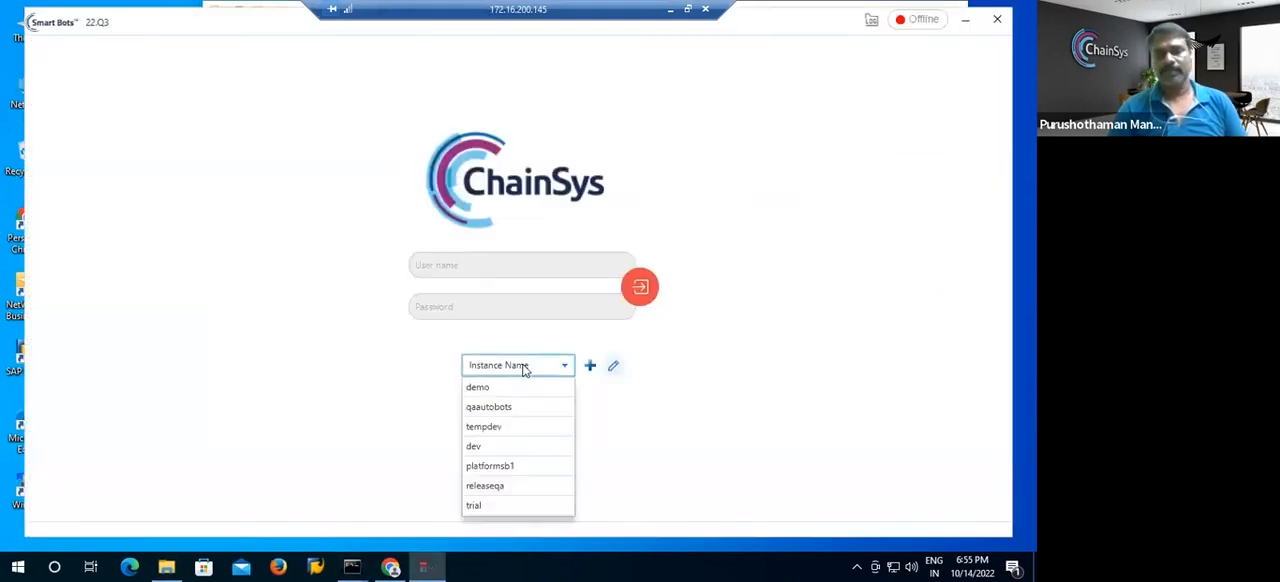
left_click(480, 512)
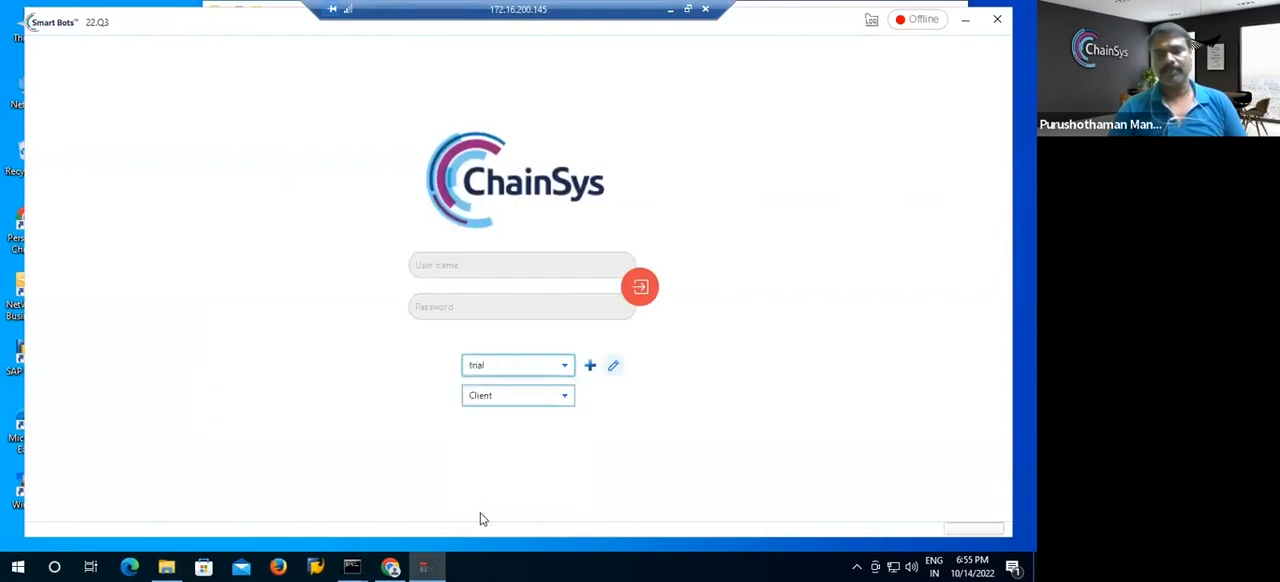
left_click(511, 266)
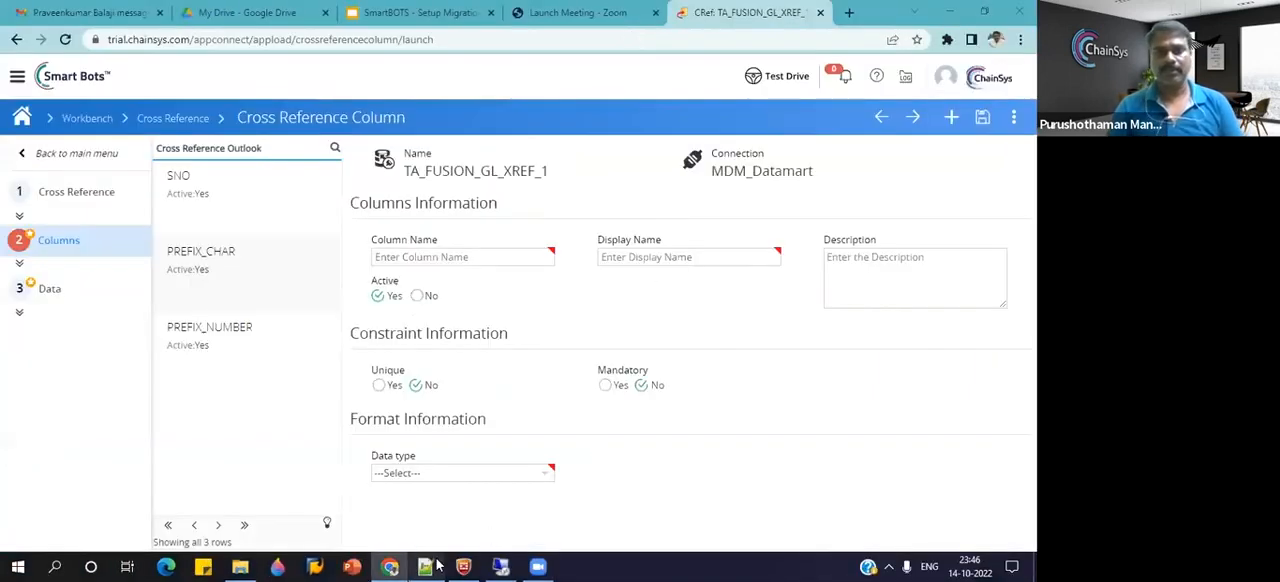
left_click(436, 566)
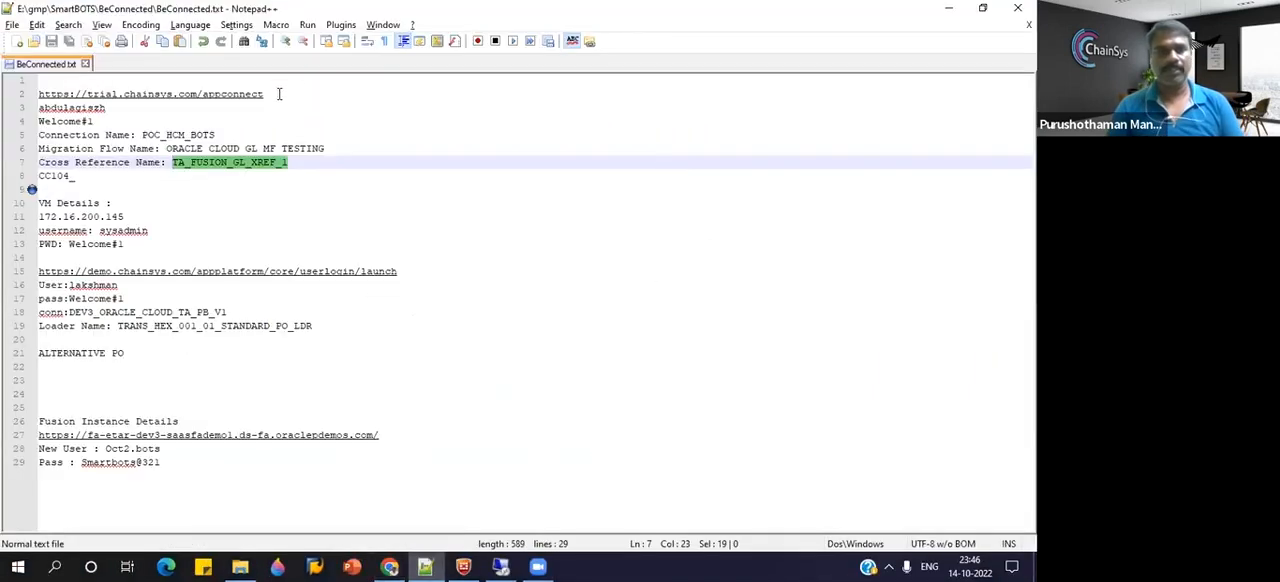
double_click(86, 109)
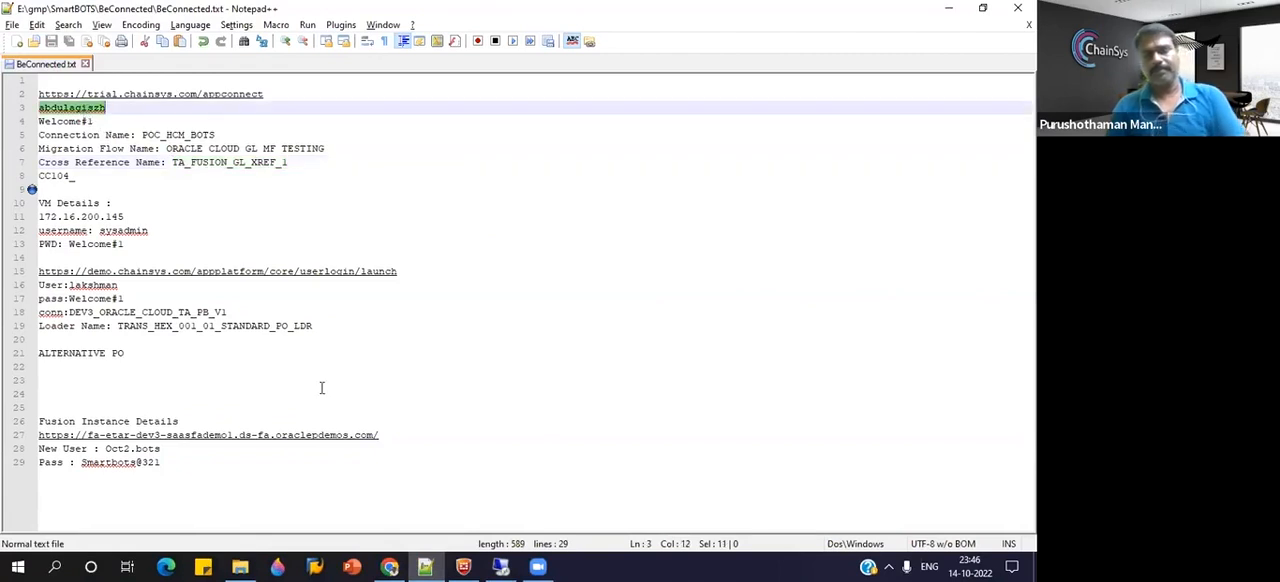
left_click(500, 566)
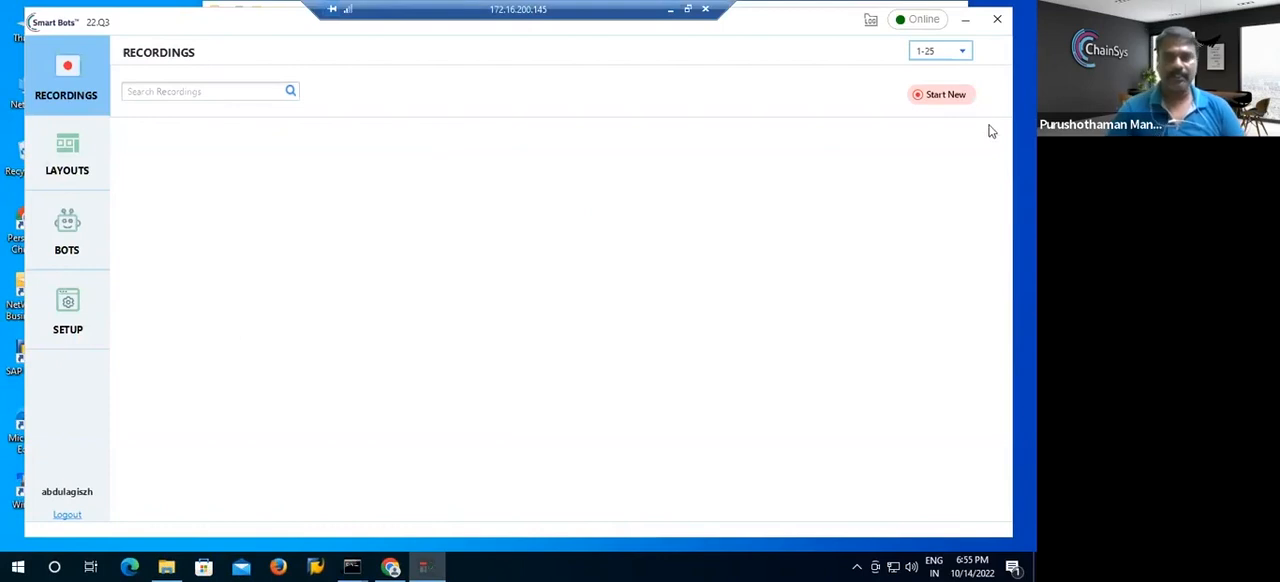
Minimise the SmartBots client, folder window and remote session, and return to the Cross Reference workbench in the browser.
left_click(966, 20)
left_click(778, 52)
left_click(897, 9)
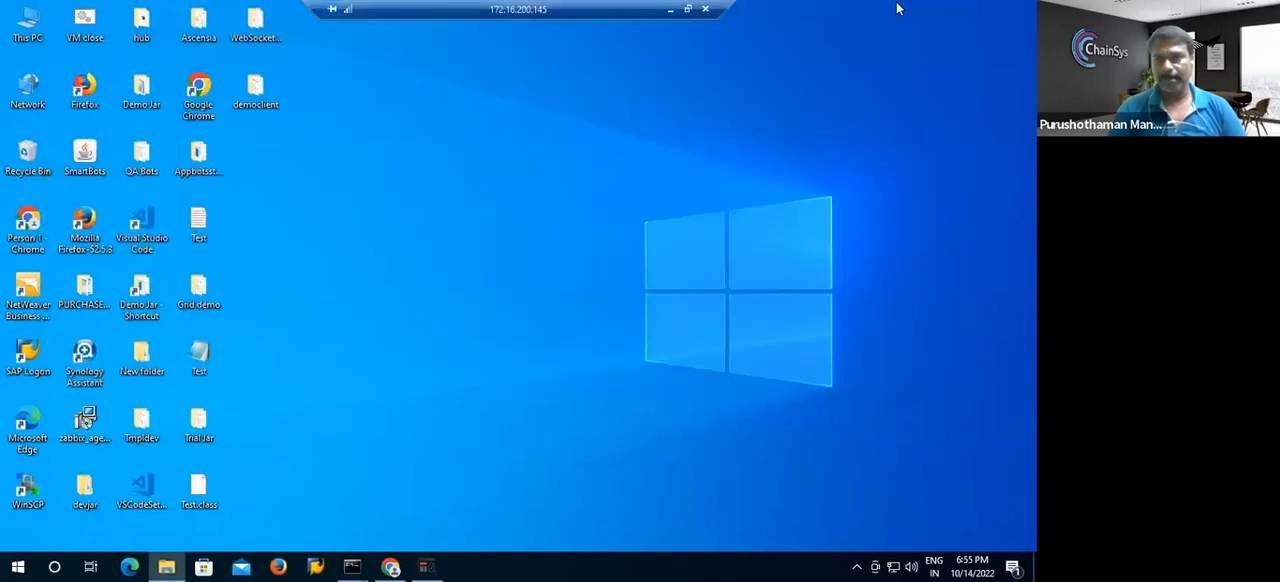
left_click(671, 9)
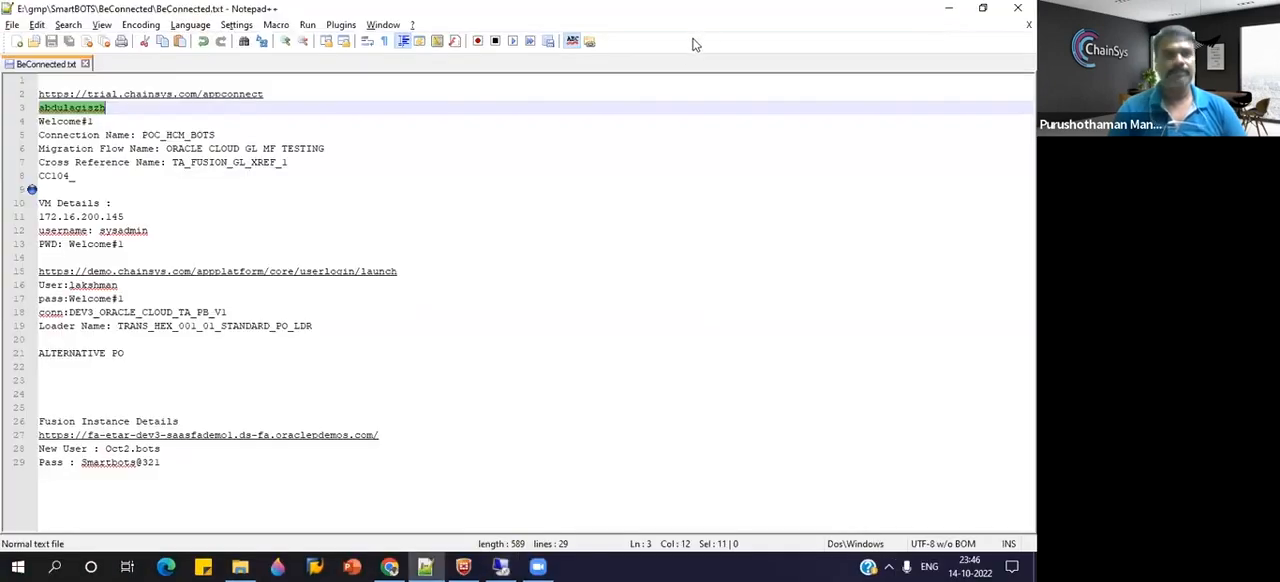
left_click(389, 567)
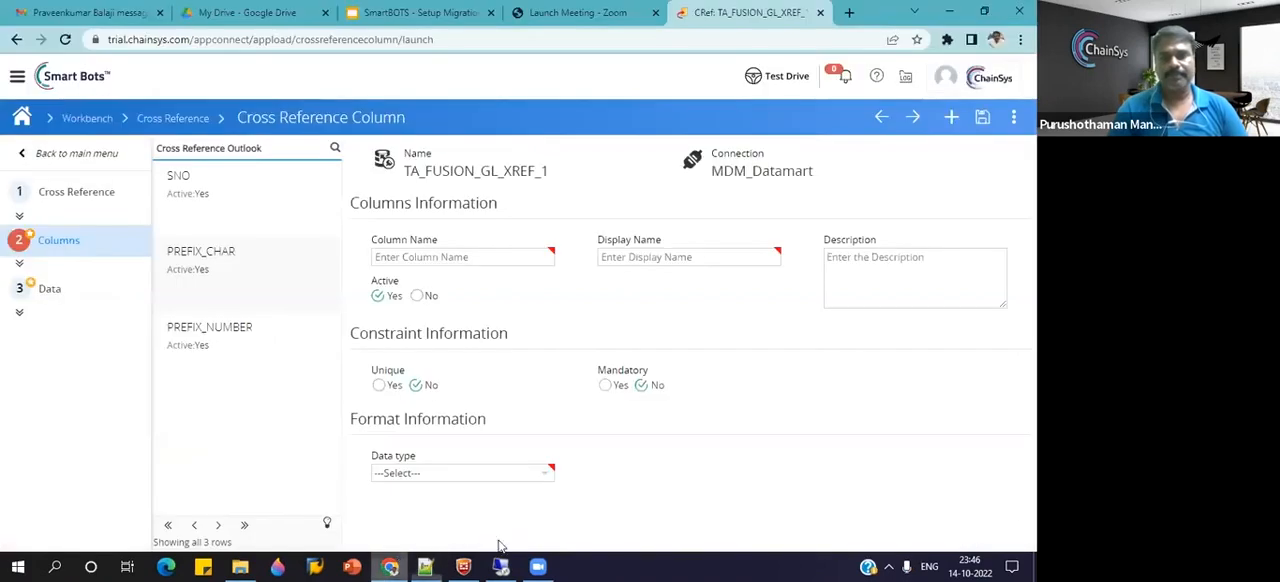
left_click(77, 120)
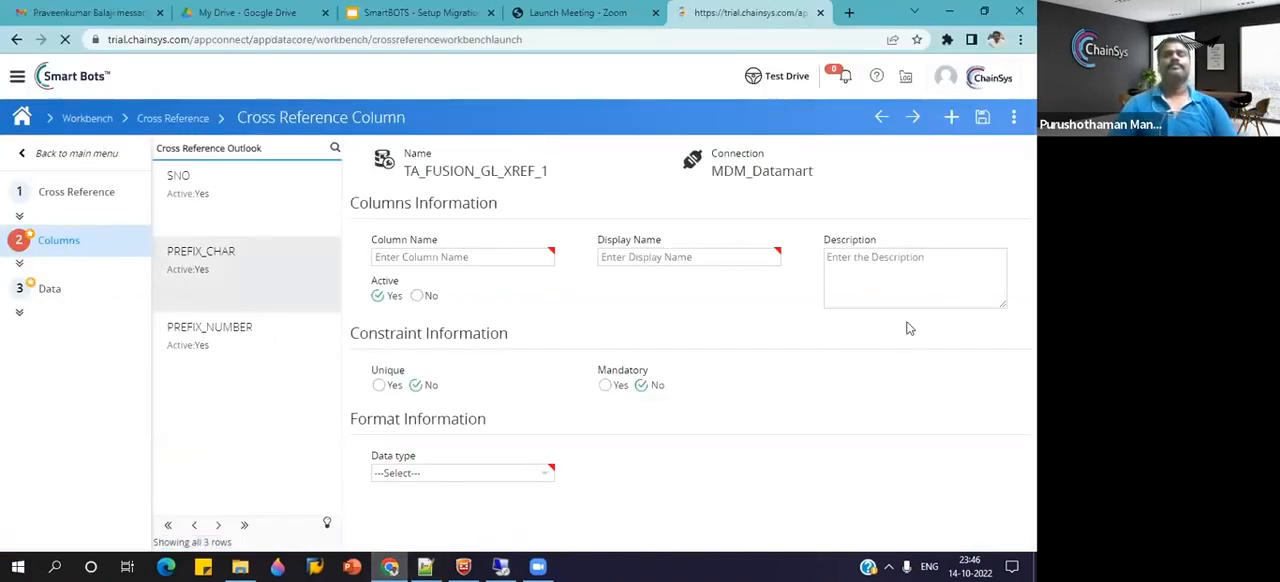
Copy the migration flow name ORACLE CLOUD GL MF TESTING from BeConnected.txt and search for it in the browser's Migration Flow workbench.
left_click(425, 567)
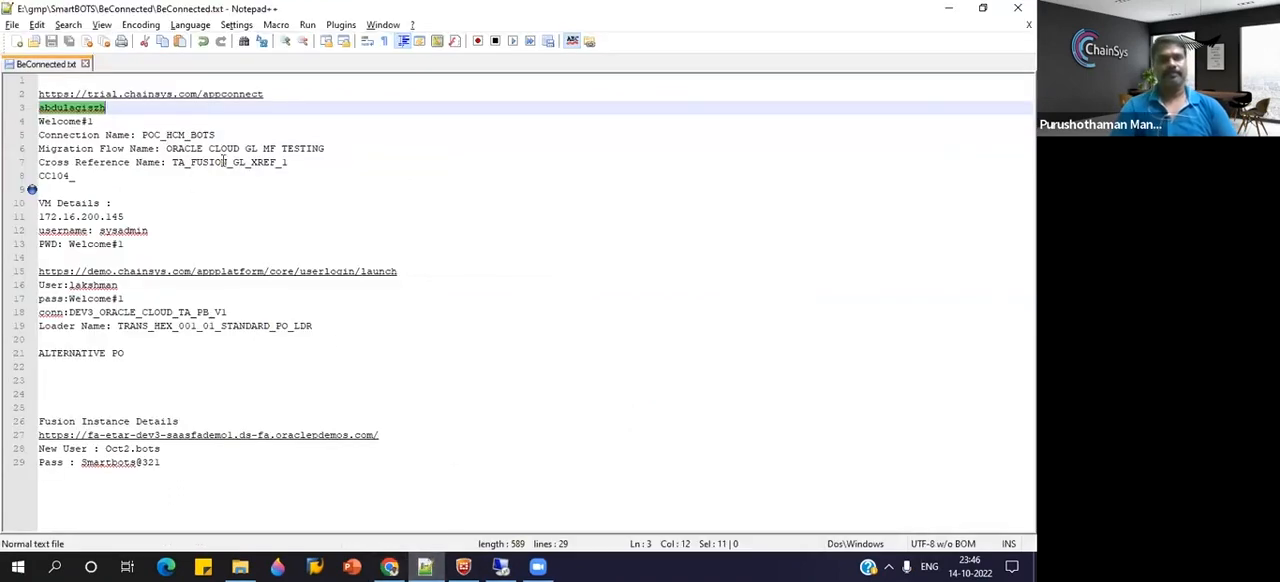
left_click_drag(328, 150, 168, 152)
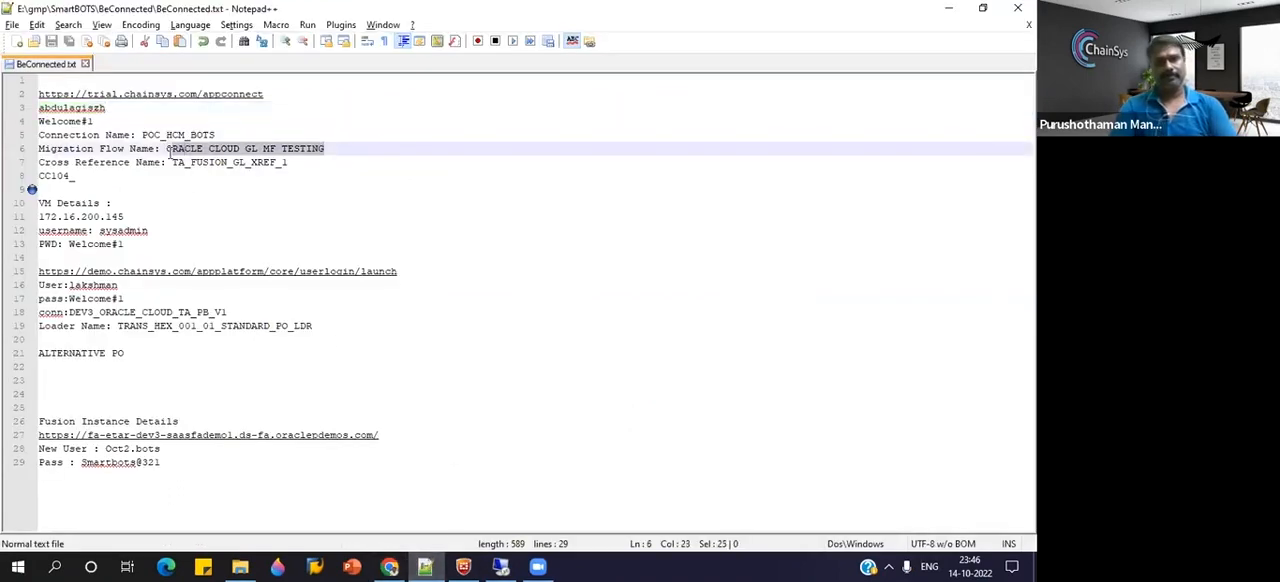
left_click(389, 567)
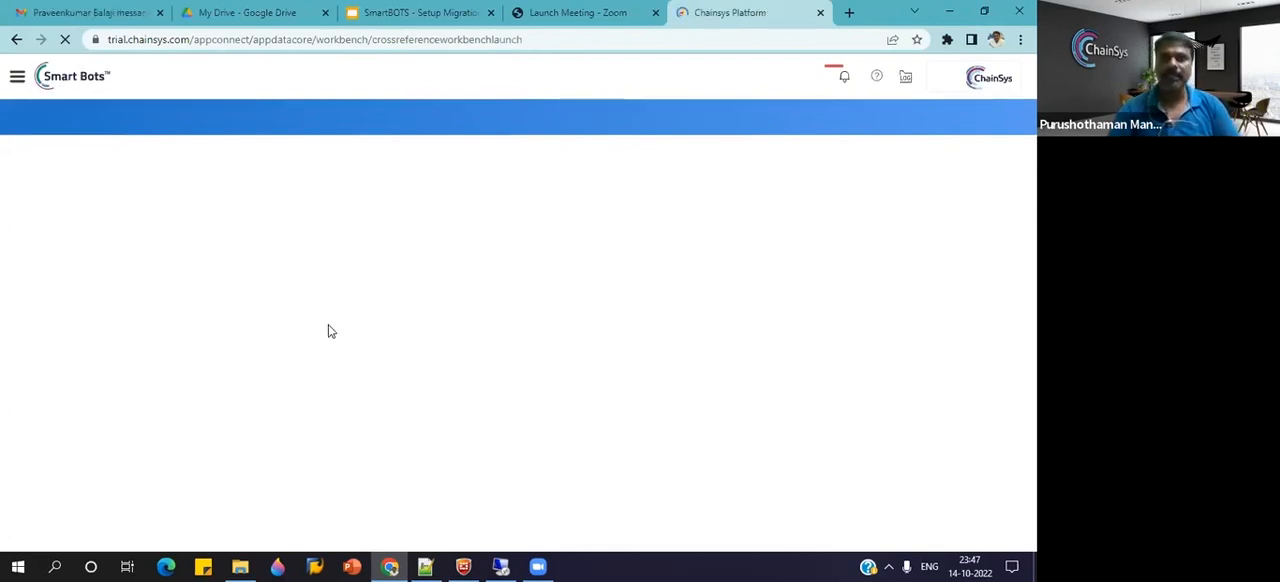
type("ORACLE CLOUD GL MF TESTING")
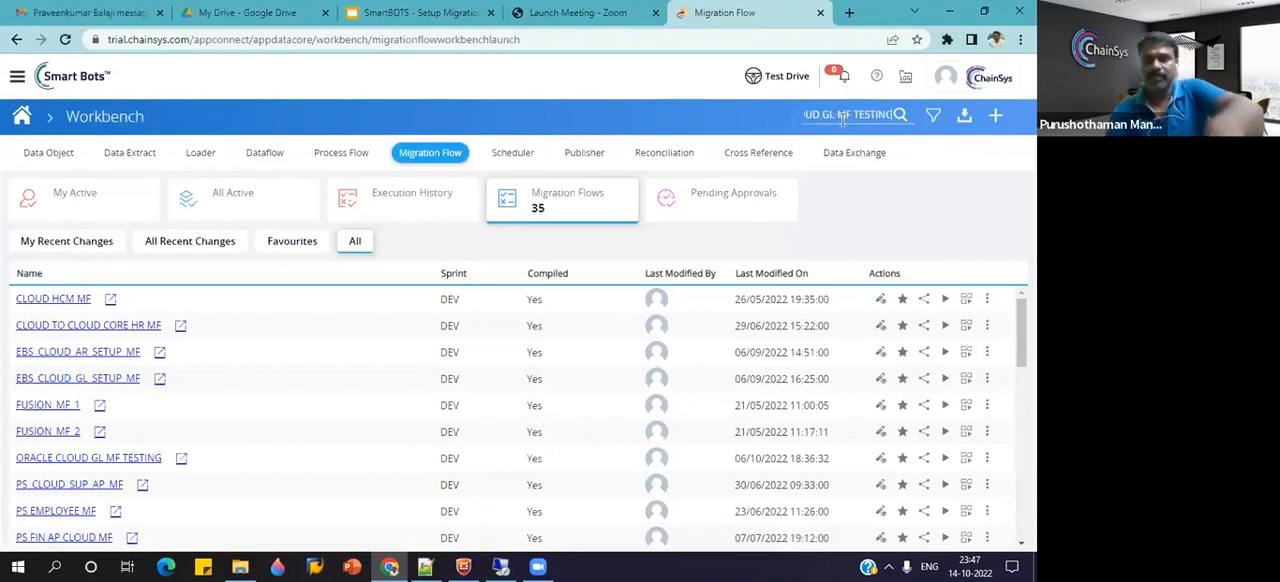
key("Return")
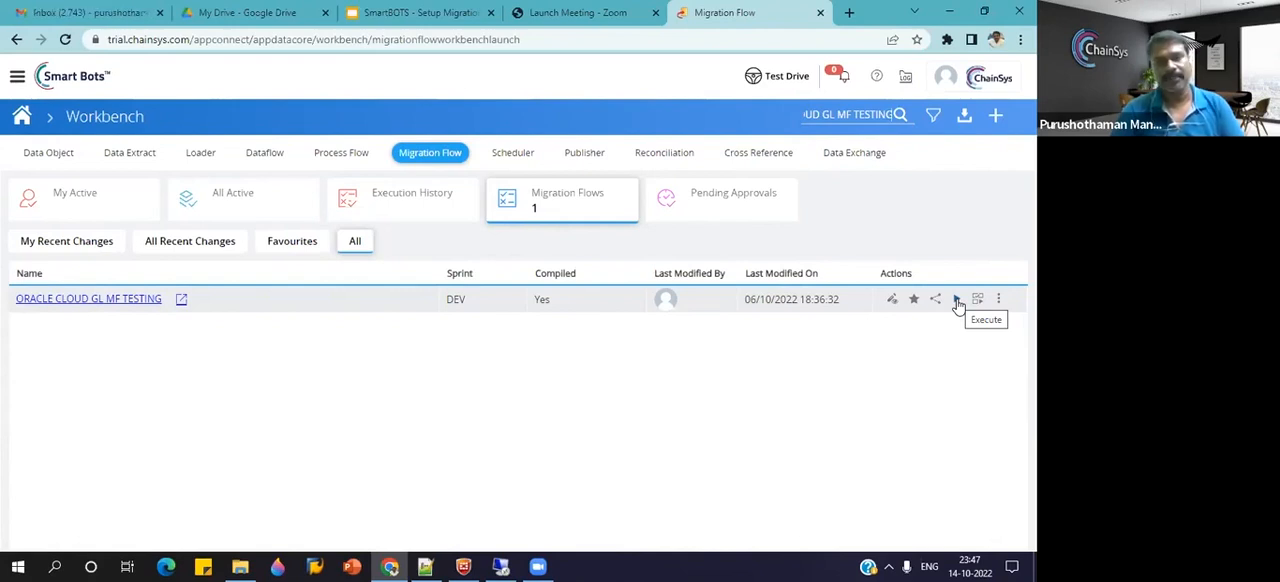
Execute the ORACLE CLOUD GL MF TESTING flow and watch the bot run in the 172.16.200.145 remote session before returning to the execution page.
left_click(957, 301)
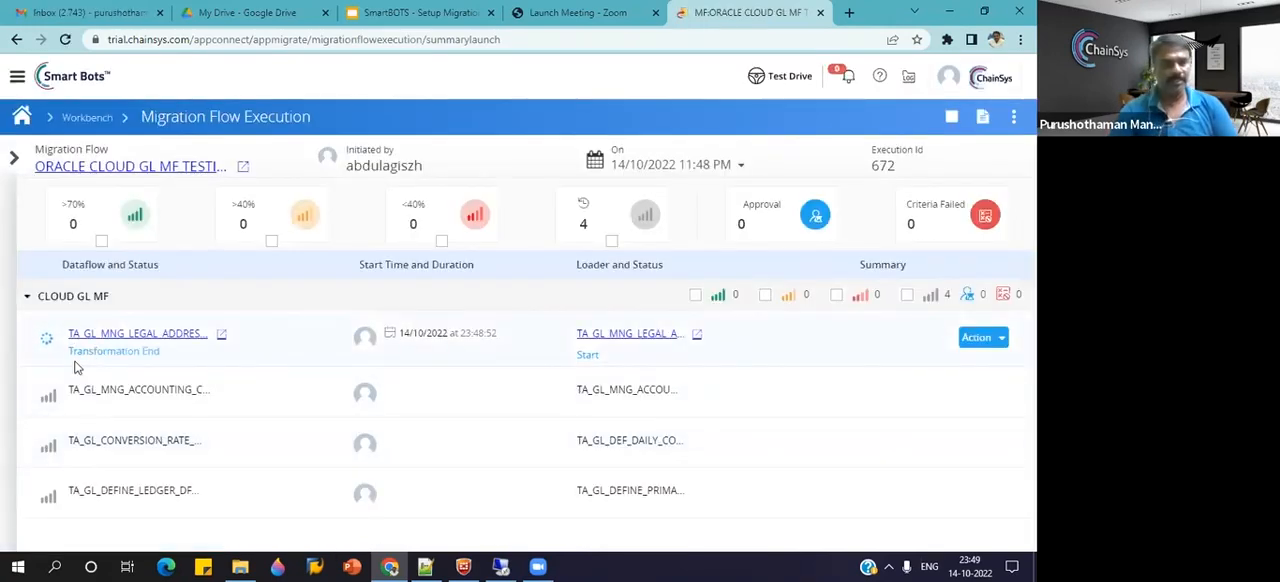
mouse_move(515, 566)
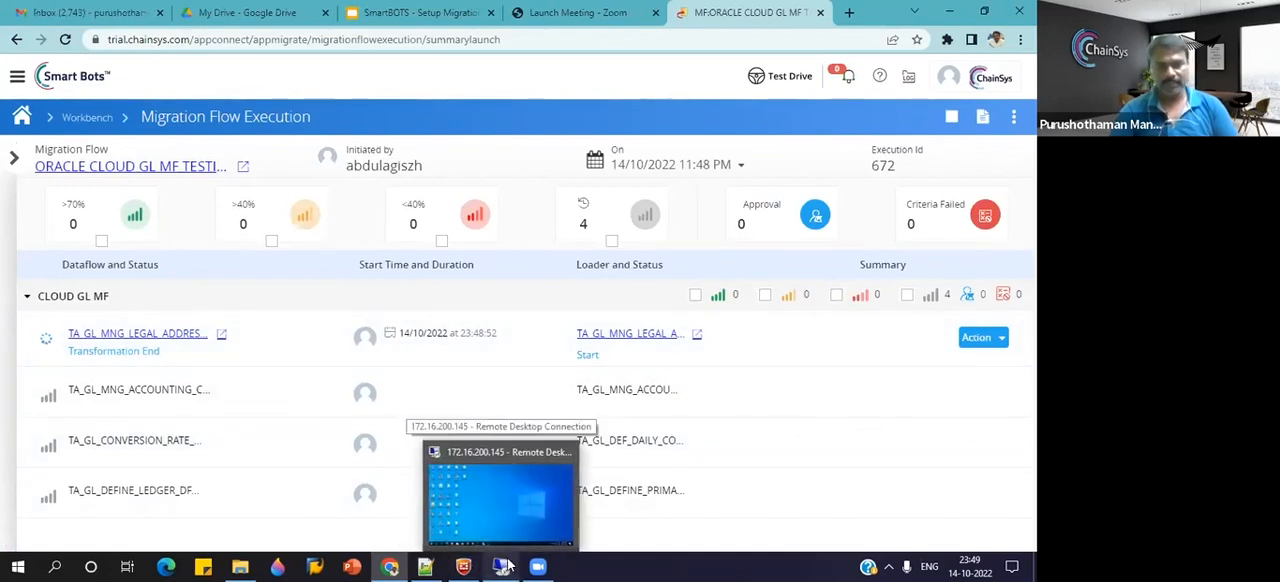
left_click(495, 447)
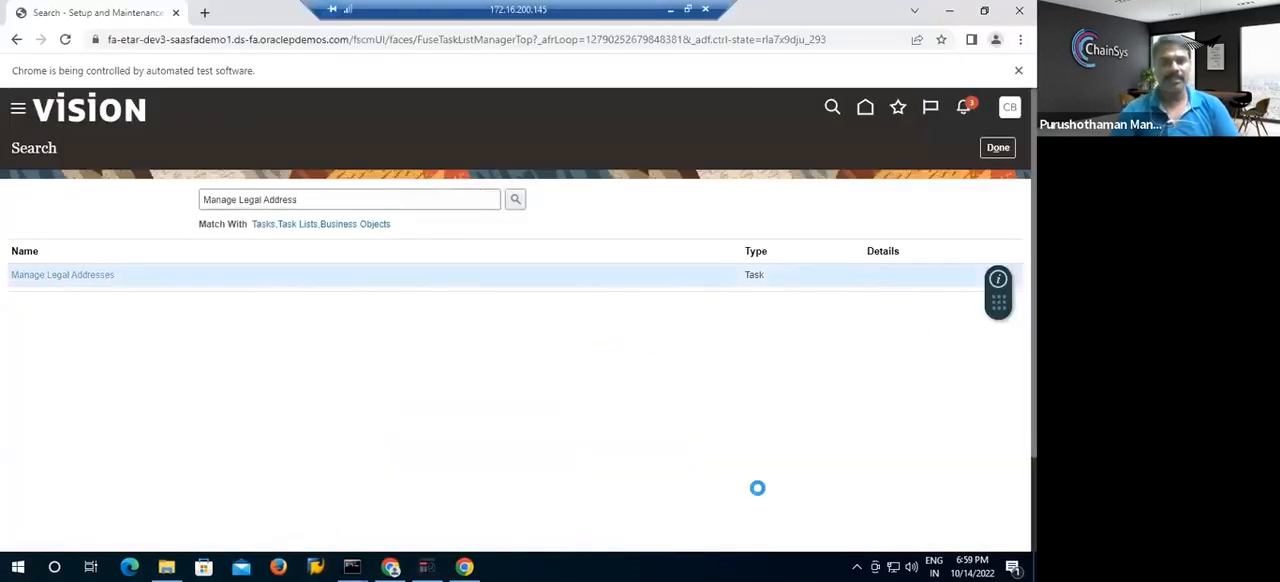
scroll(757, 490, "down", 2)
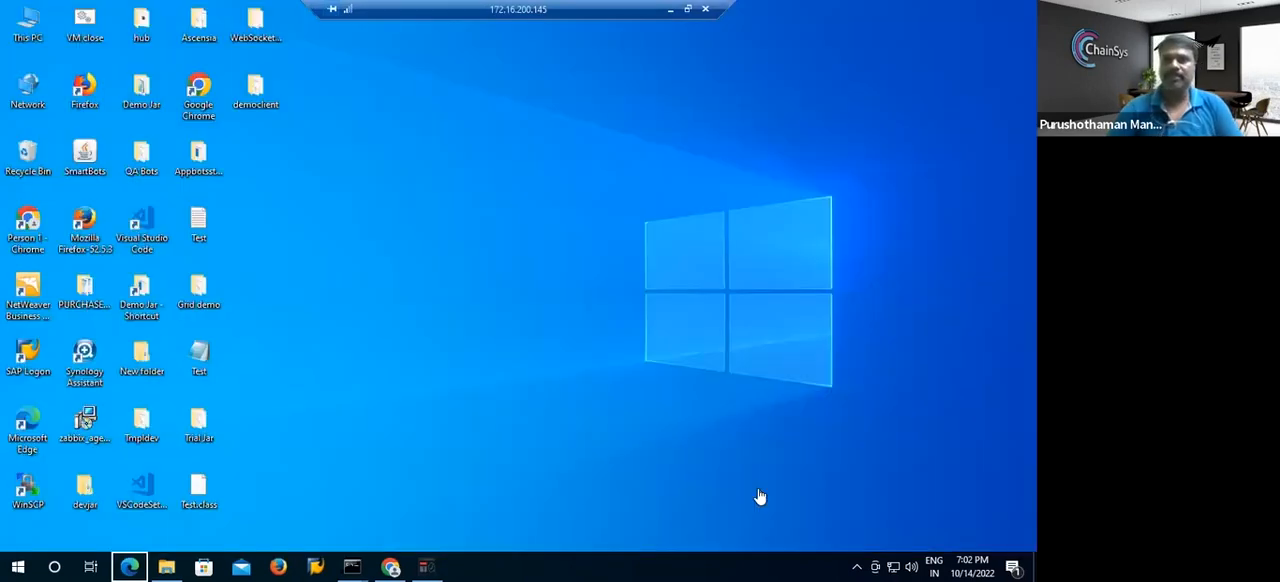
left_click(729, 45)
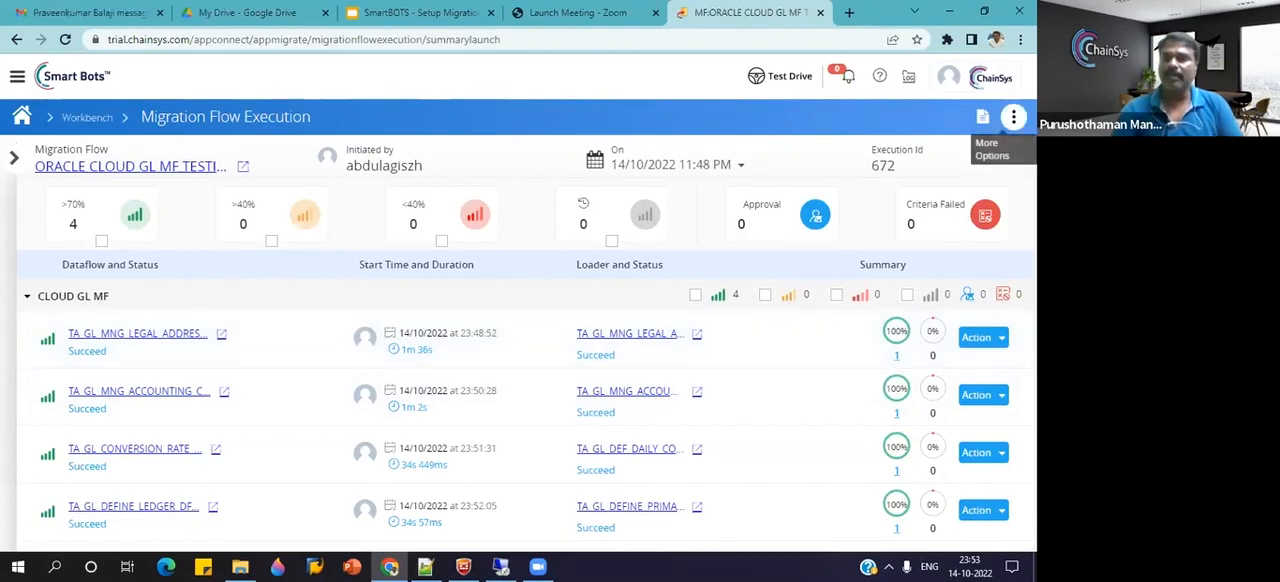
Download the playback execution report for the whole migration flow run as a PDF.
left_click(1013, 117)
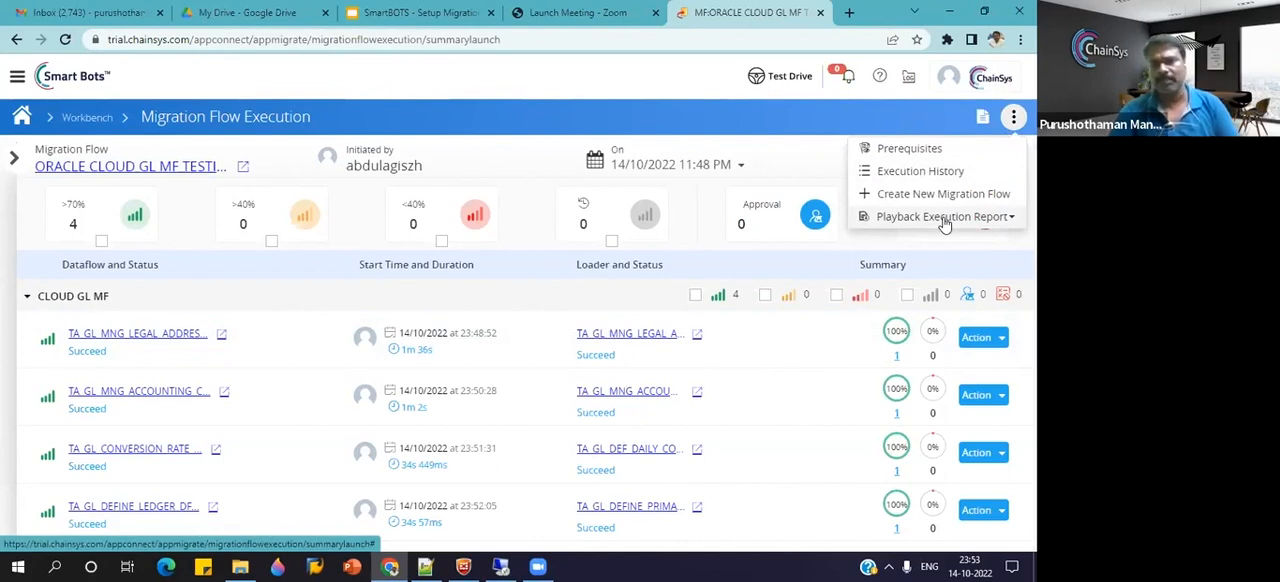
left_click(1003, 342)
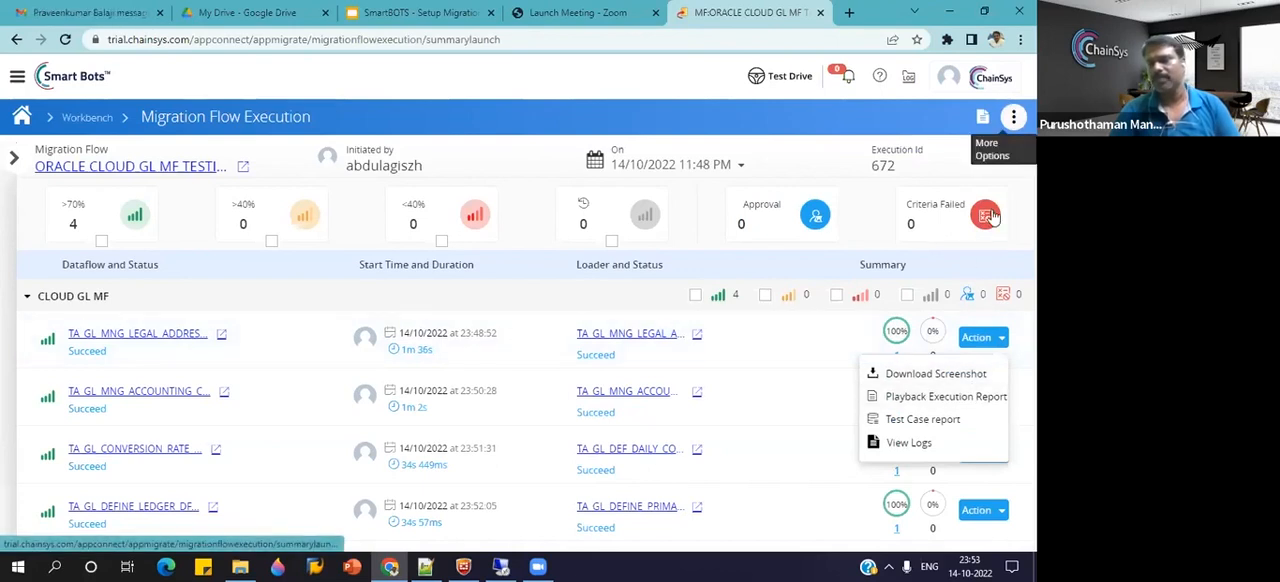
left_click(1012, 118)
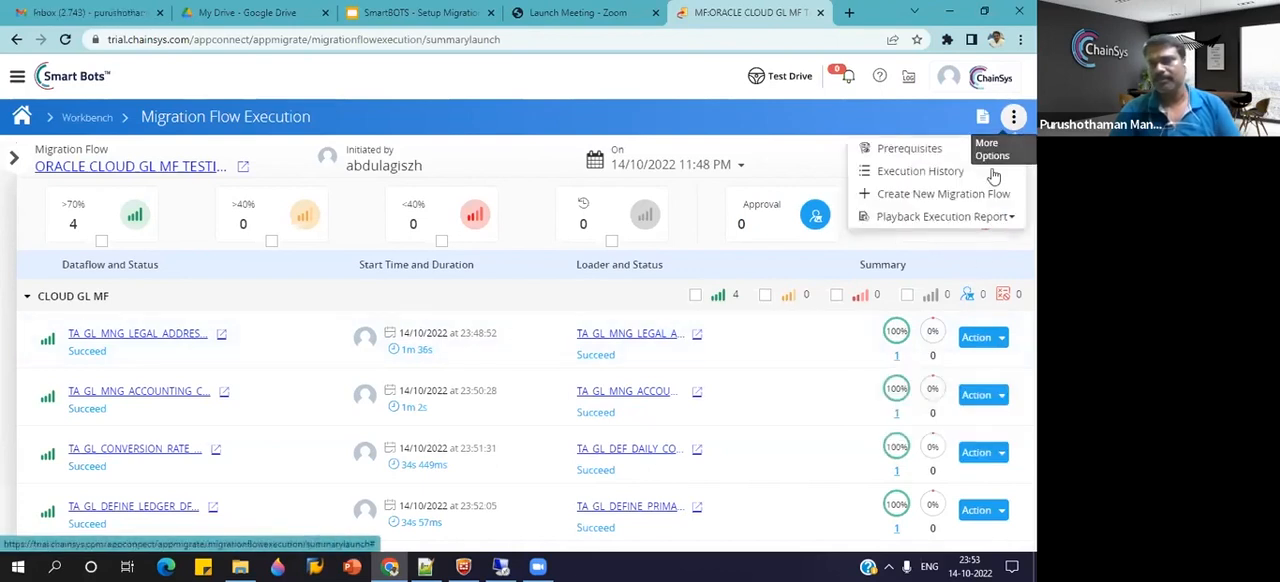
left_click(958, 222)
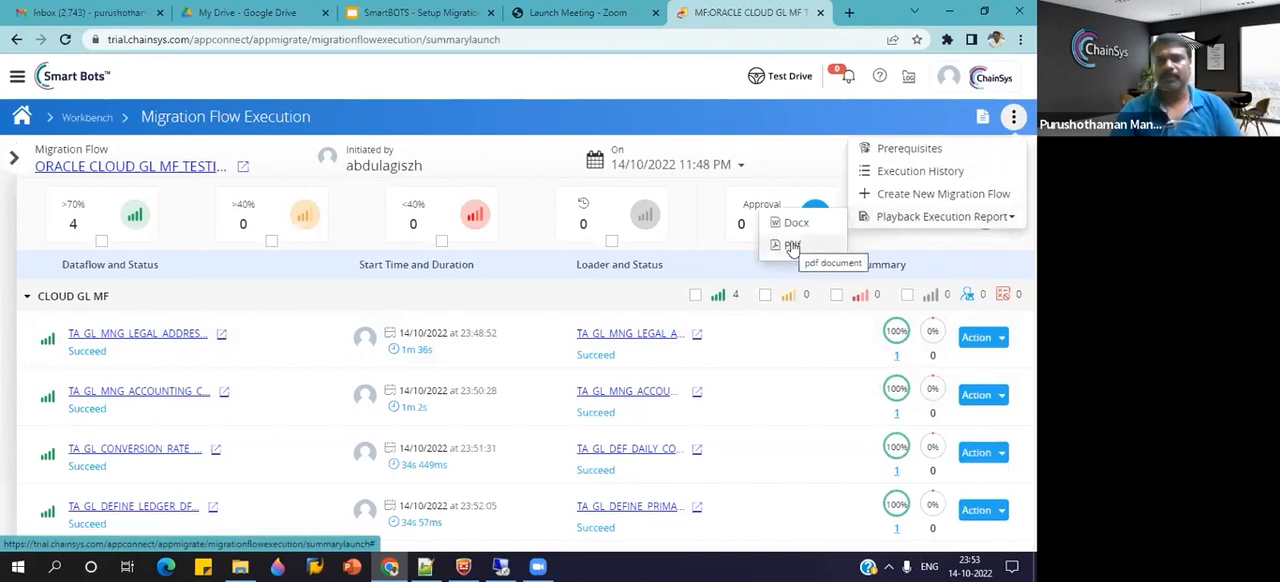
left_click(792, 246)
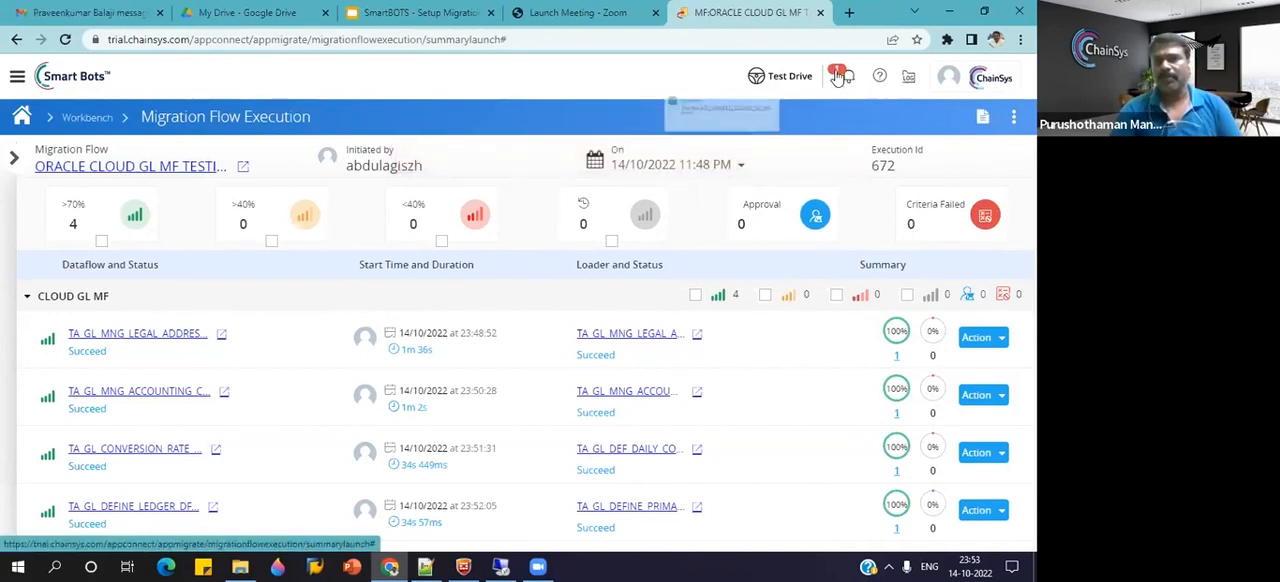
left_click(754, 130)
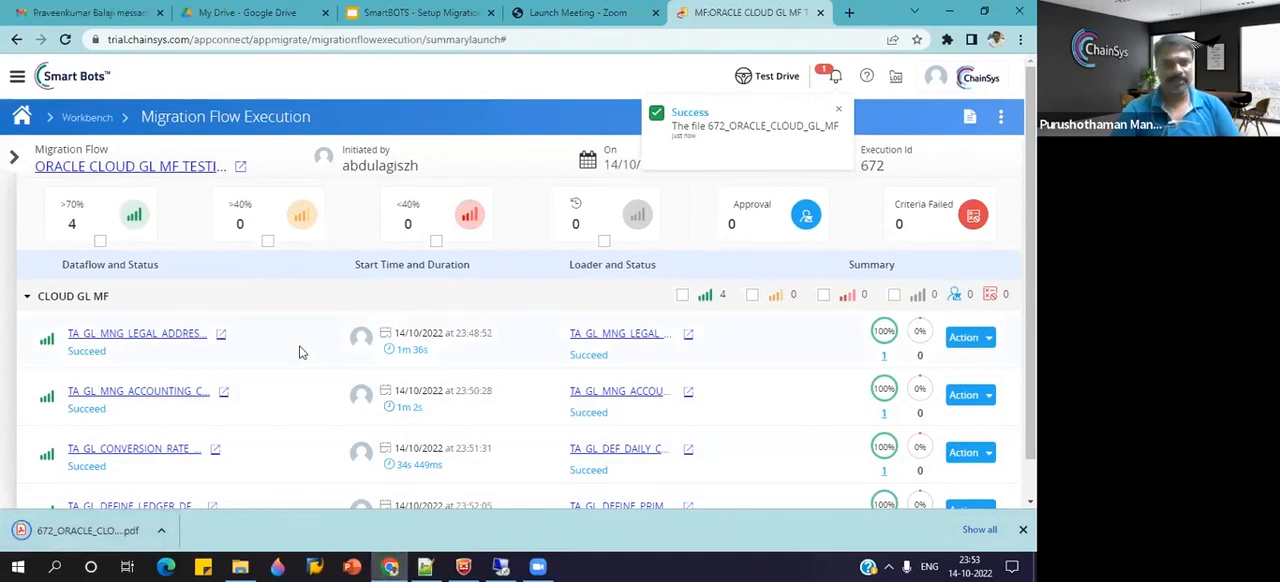
Open the downloaded PDF execution report and examine its cover page and table of contents.
left_click(87, 530)
scroll(618, 285, "down", 1)
scroll(618, 287, "down", 2)
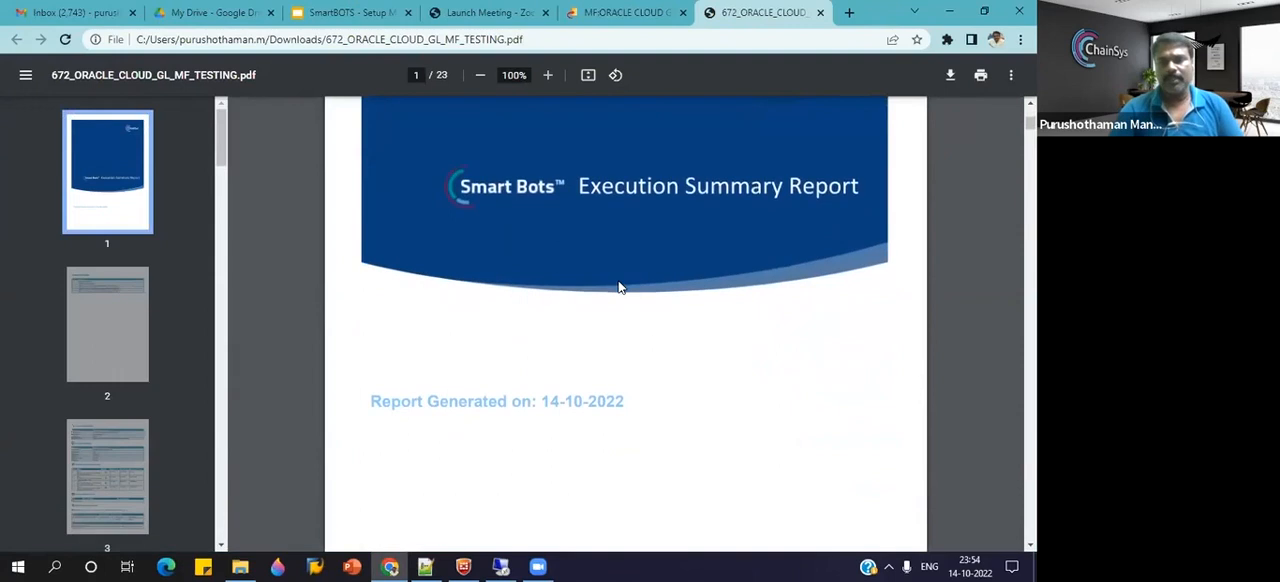
scroll(720, 262, "down", 2)
scroll(720, 262, "down", 3)
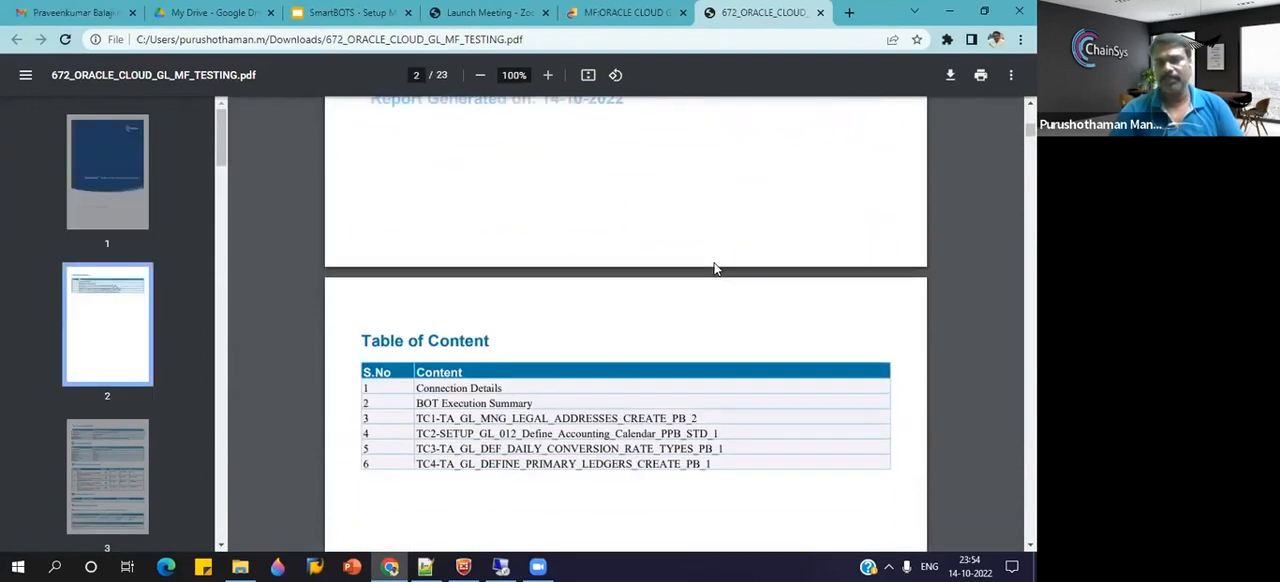
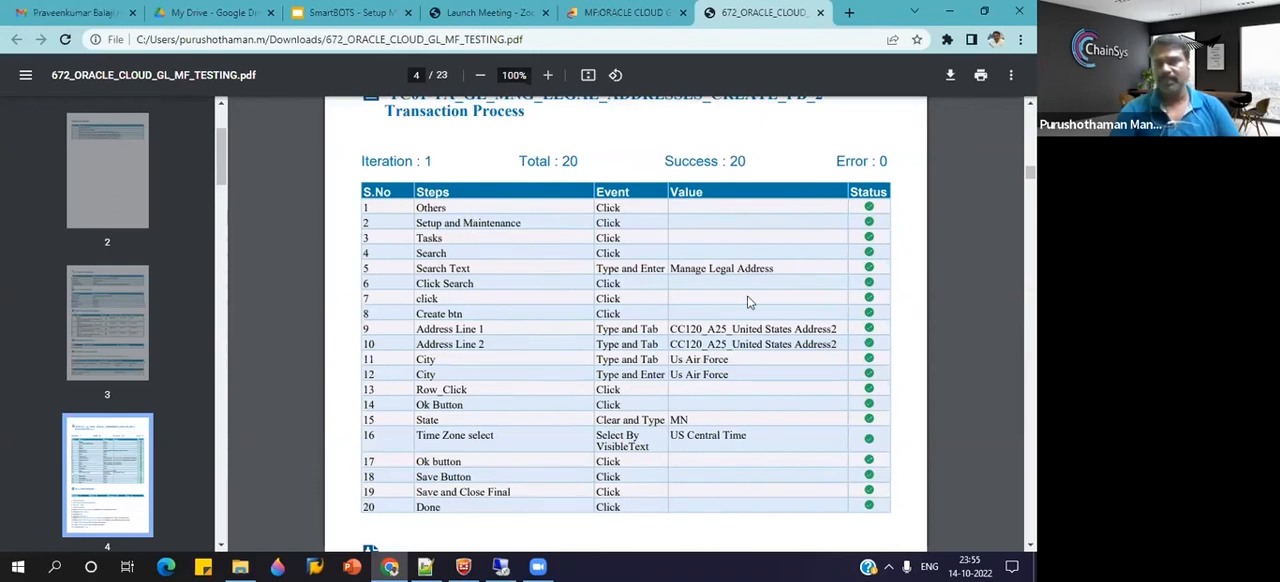
Examine the legal addresses bot's transaction steps and execution summary in the PDF report, through to the TC02 accounting calendar bot.
scroll(823, 494, "down", 3)
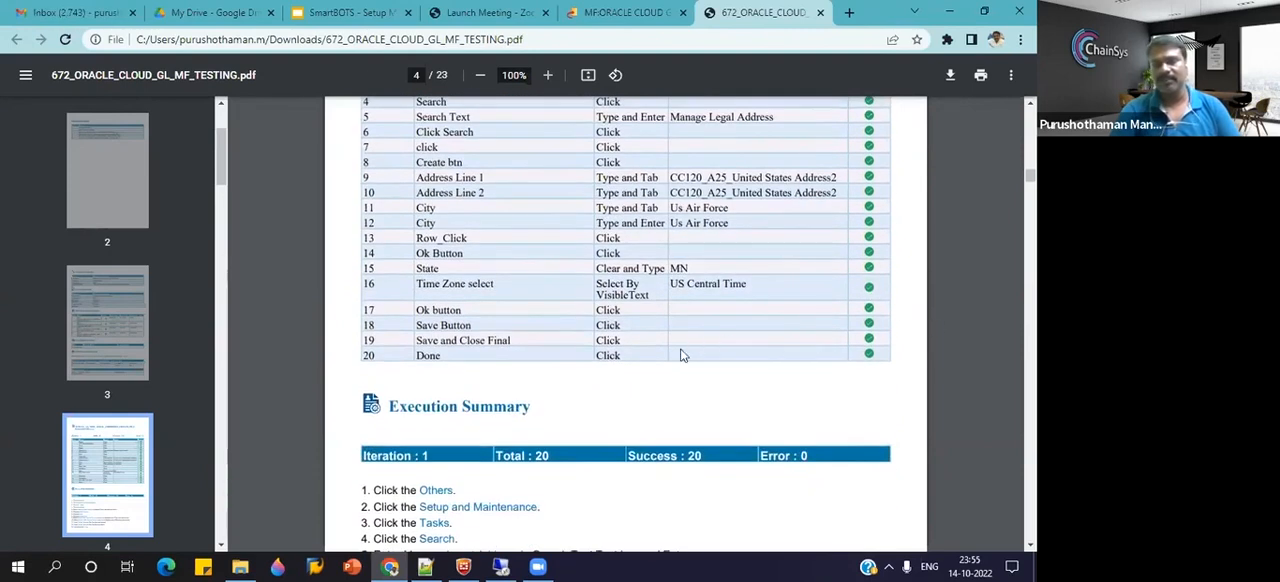
scroll(636, 388, "down", 3)
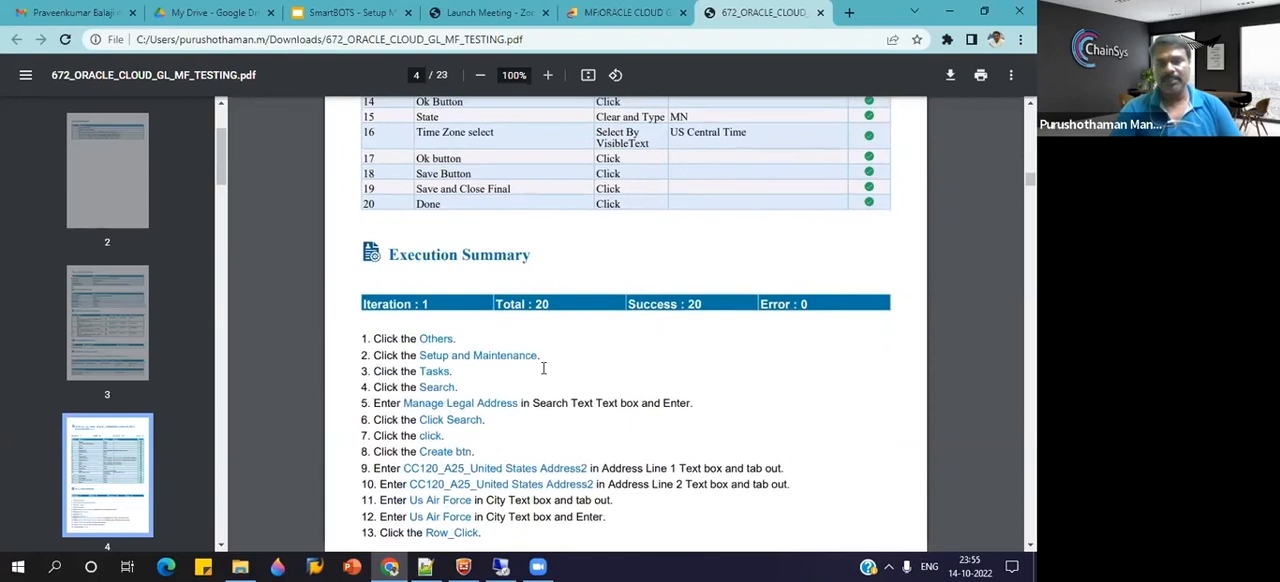
scroll(543, 368, "down", 2)
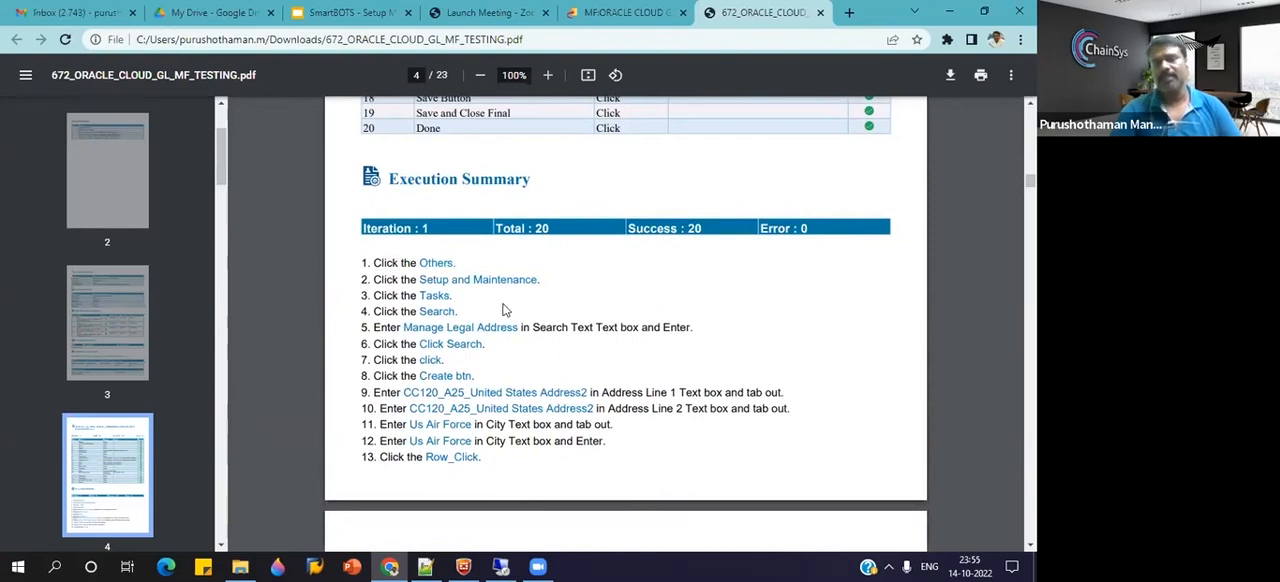
scroll(505, 310, "down", 4)
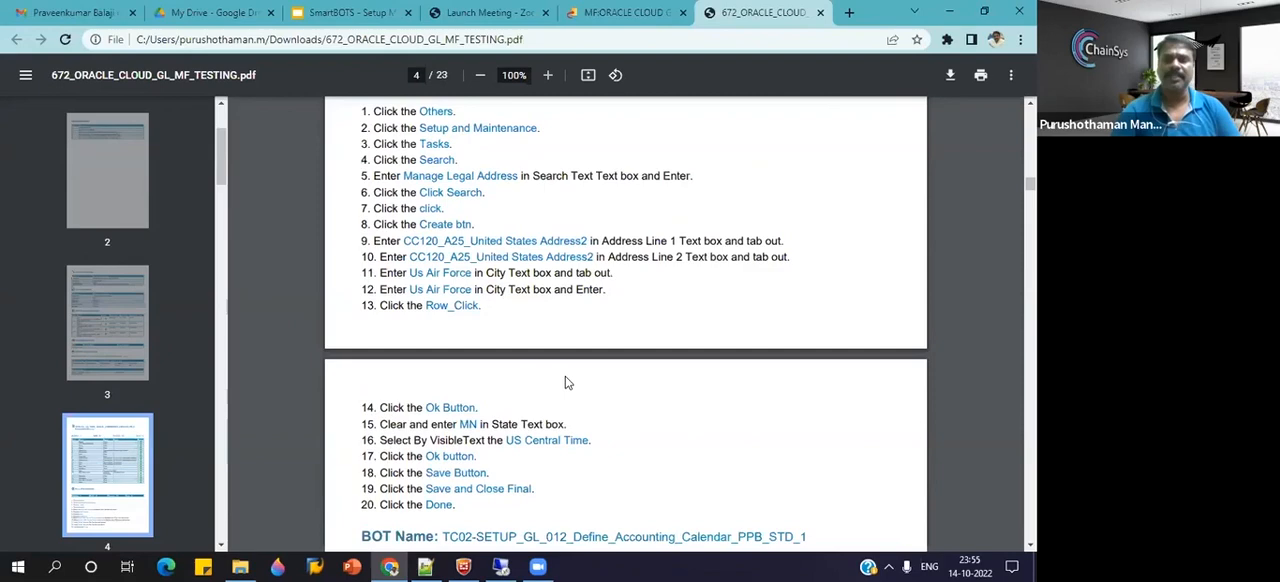
scroll(565, 393, "down", 5)
scroll(565, 370, "down", 18)
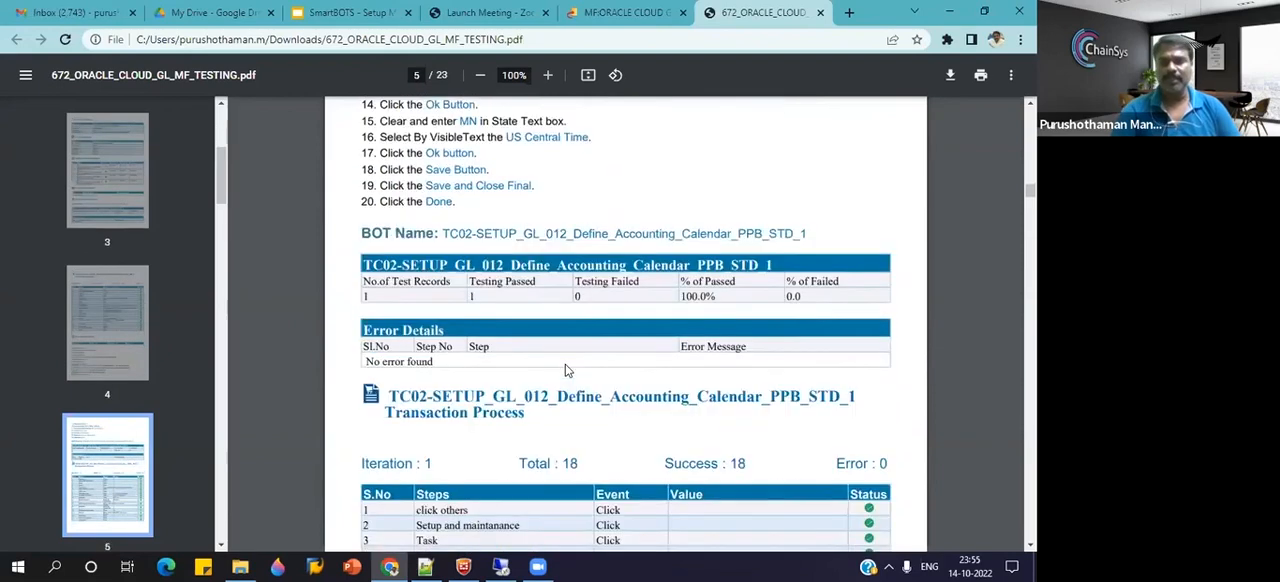
Review the accounting calendar bot's execution summary and its step screenshots on pages 6 to 8 of the report.
scroll(565, 370, "down", 3)
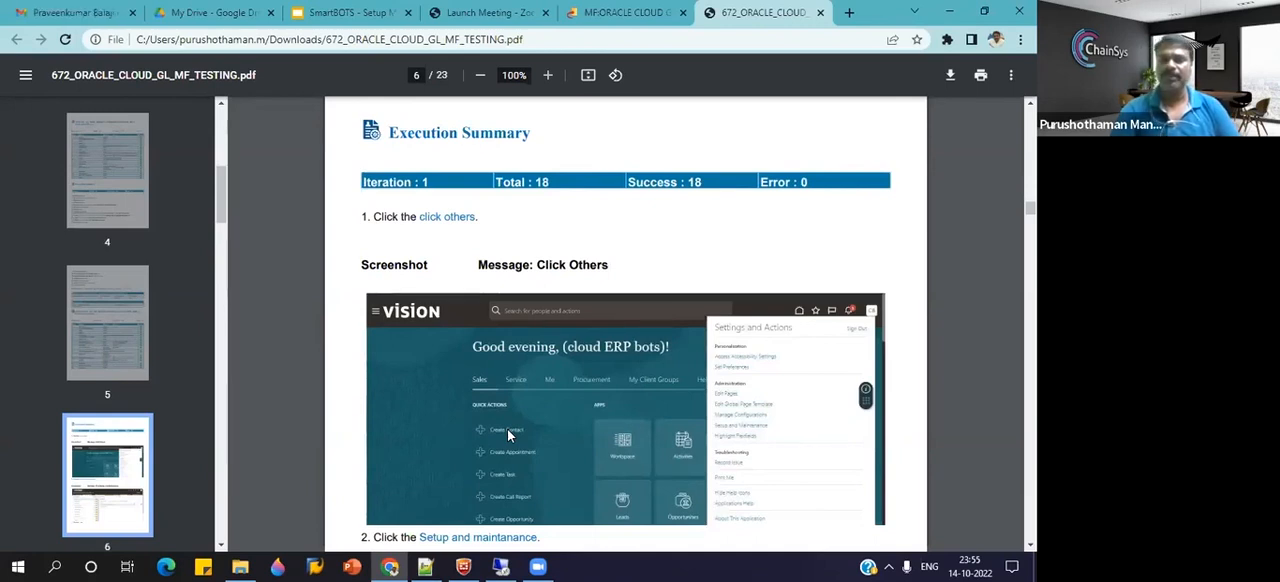
scroll(507, 433, "down", 3)
scroll(507, 433, "down", 1)
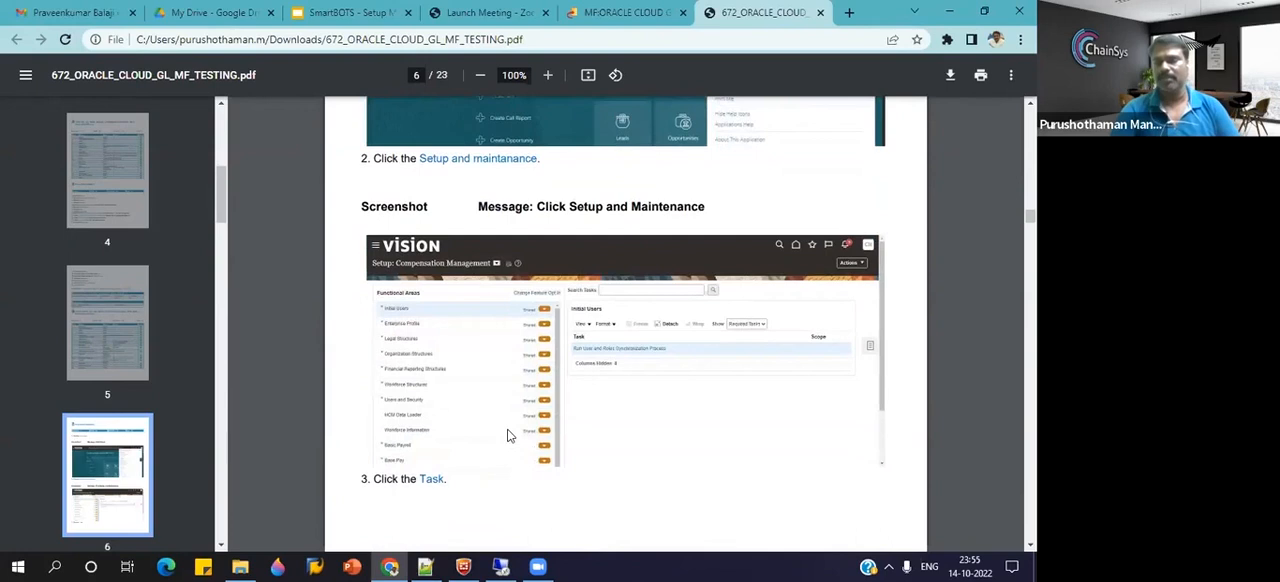
scroll(507, 433, "down", 9)
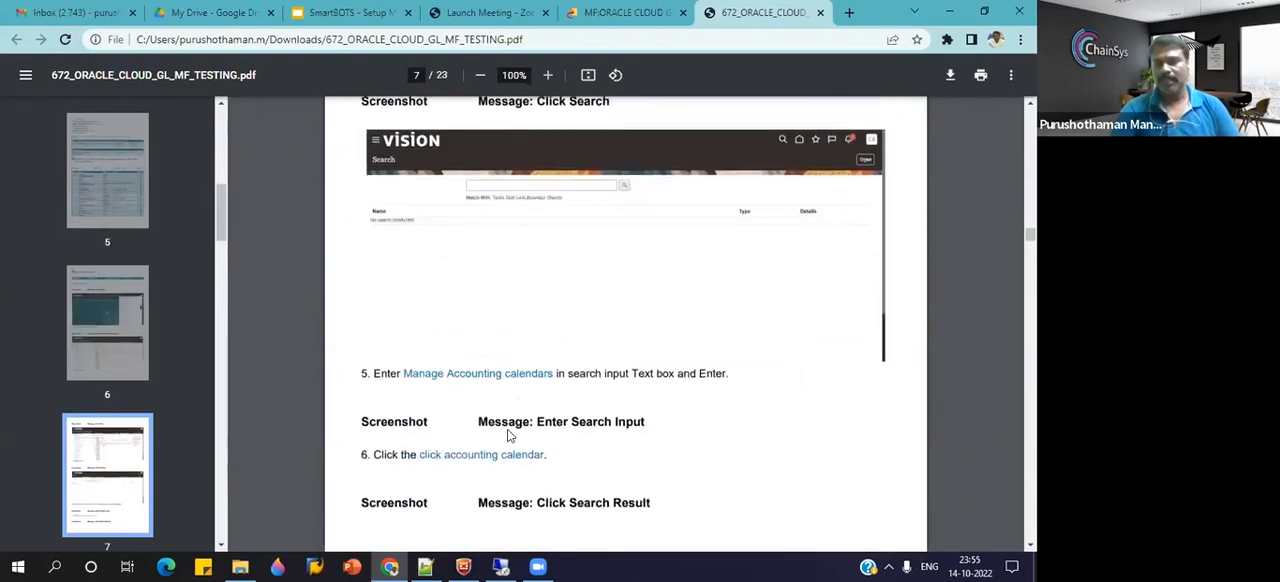
scroll(507, 435, "down", 5)
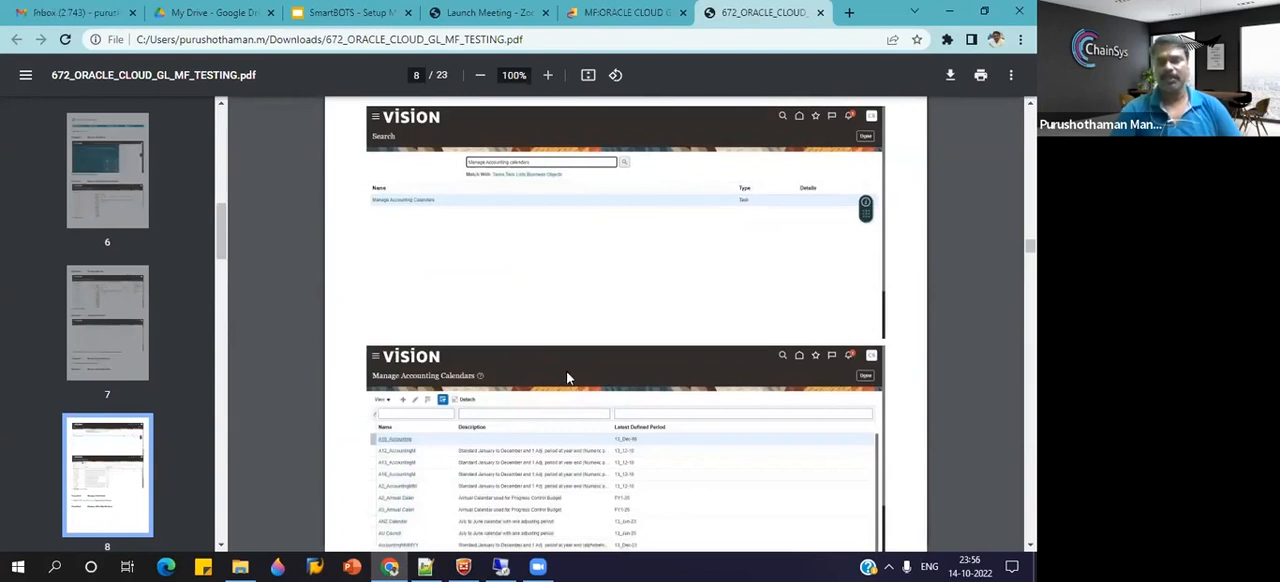
scroll(566, 354, "down", 1)
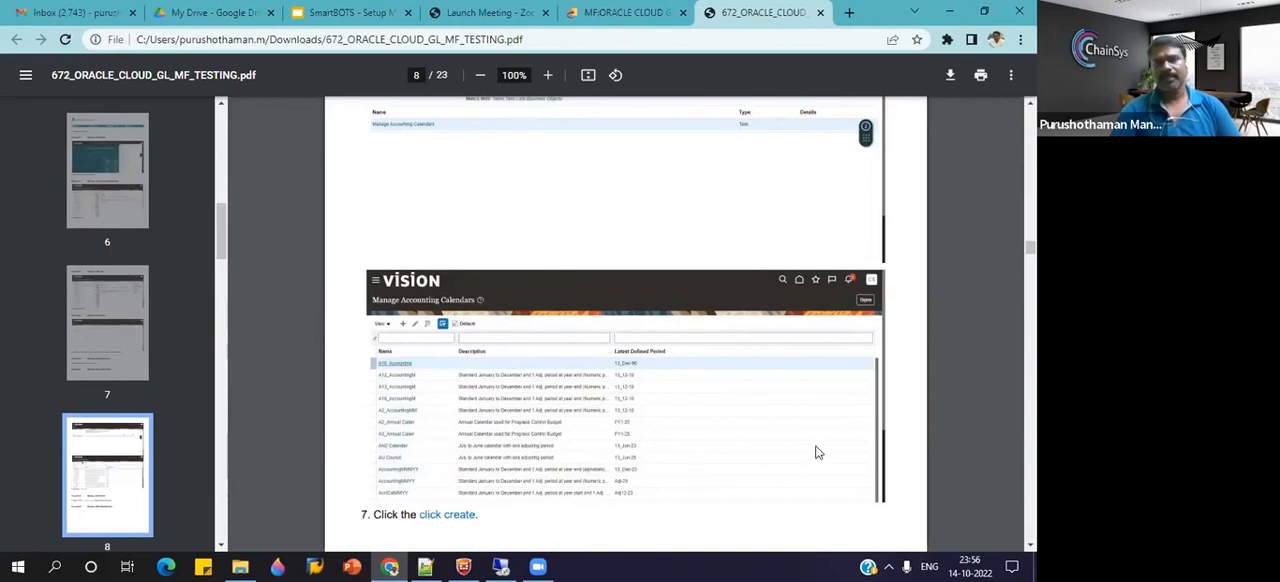
scroll(802, 442, "up", 3)
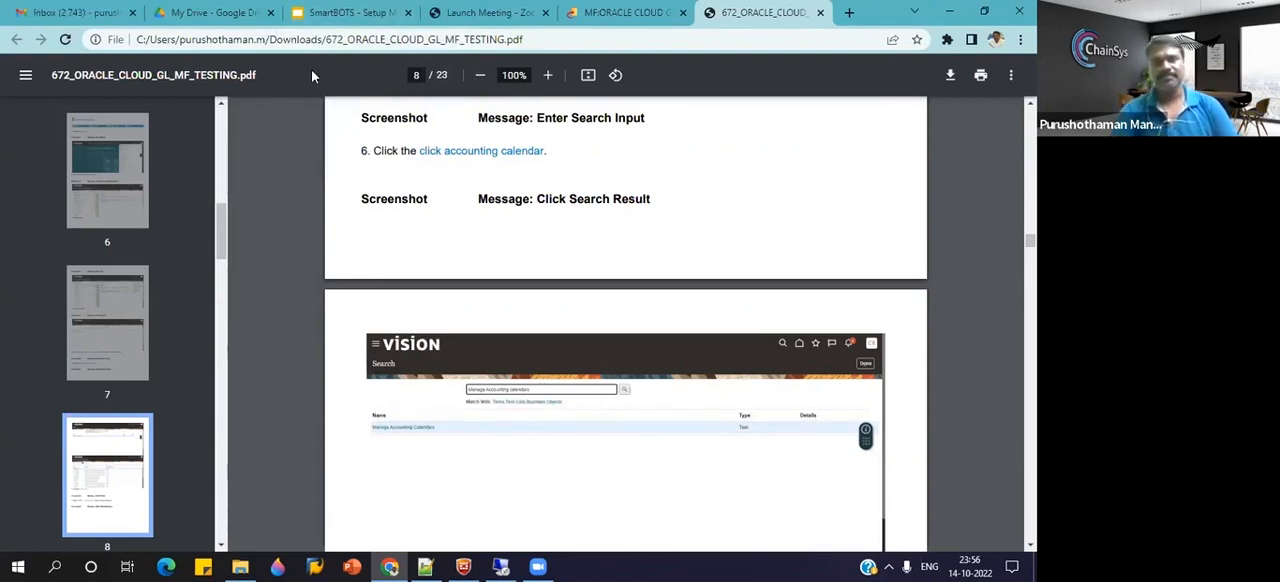
Switch to Notepad++ and select the demo.chainsys.com launch URL in BeConnected.txt.
left_click(325, 14)
left_click(426, 566)
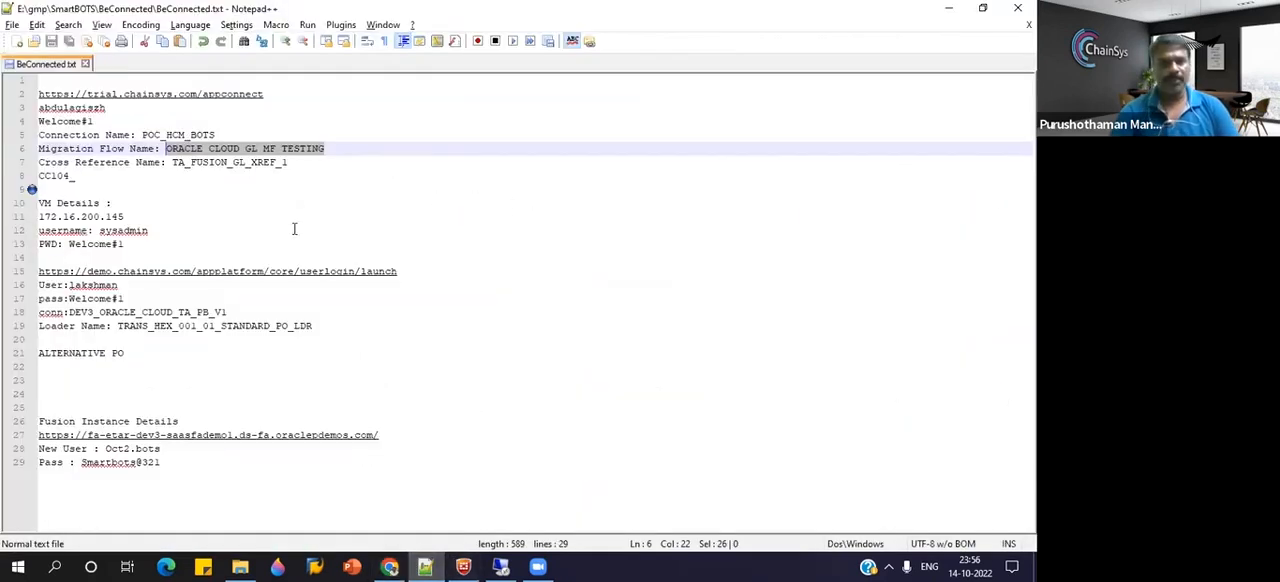
left_click(245, 326)
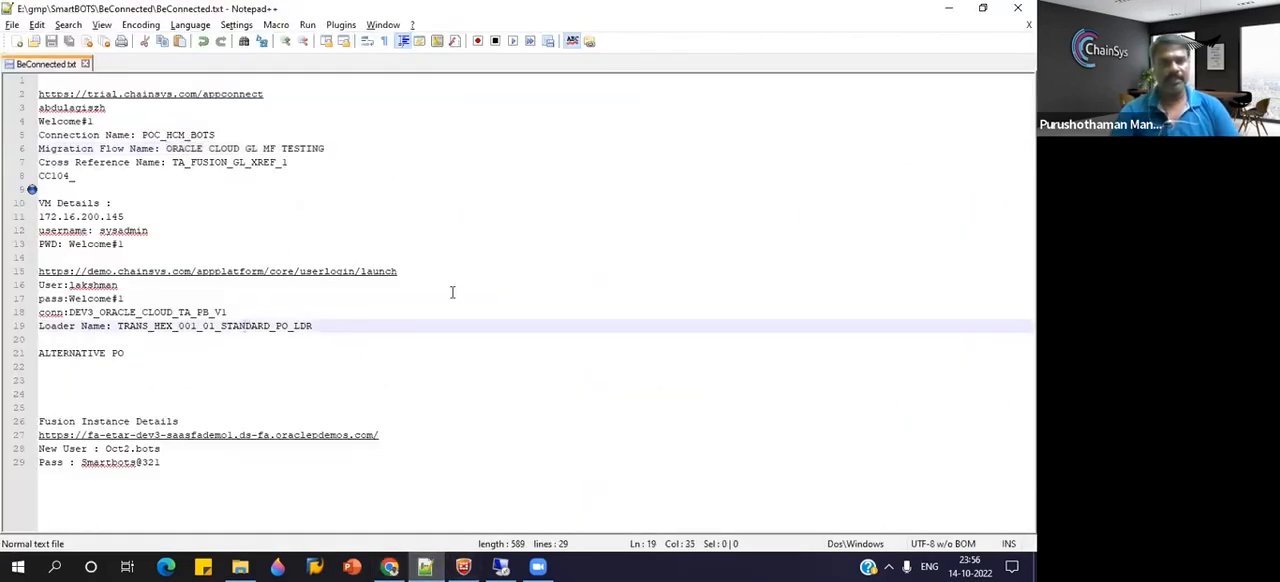
left_click_drag(432, 274, 431, 273)
left_click_drag(431, 273, 166, 272)
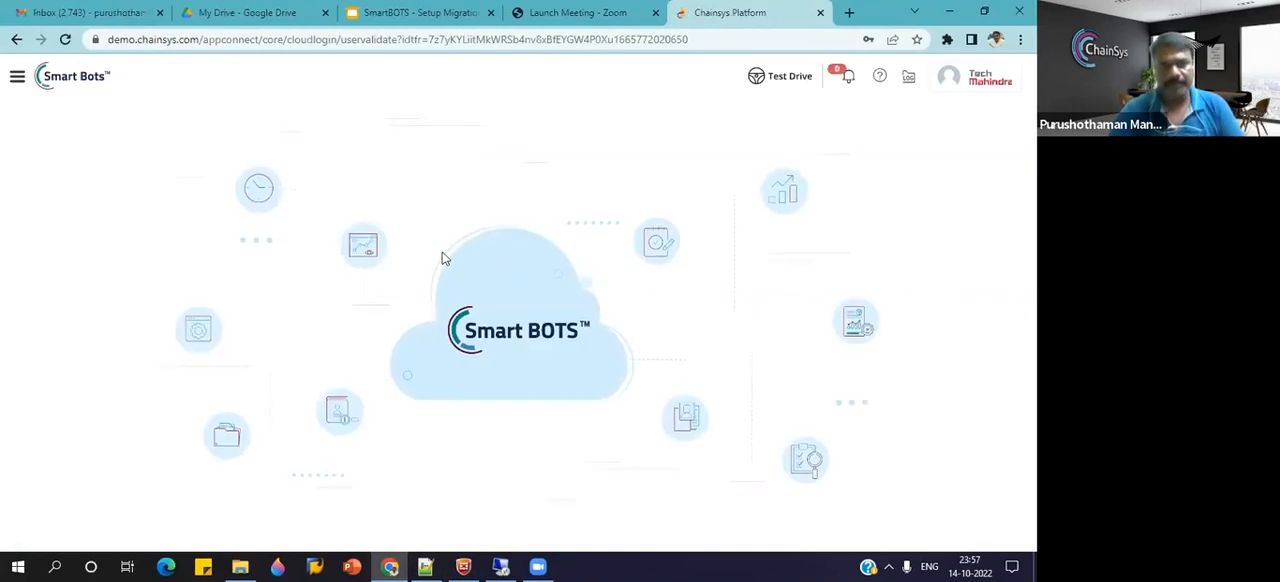
Open the Loader workbench in Smart Bots and copy the loader name TRANS_HEX_001_01_STANDARD_PO_LDR from BeConnected.txt.
left_click(17, 78)
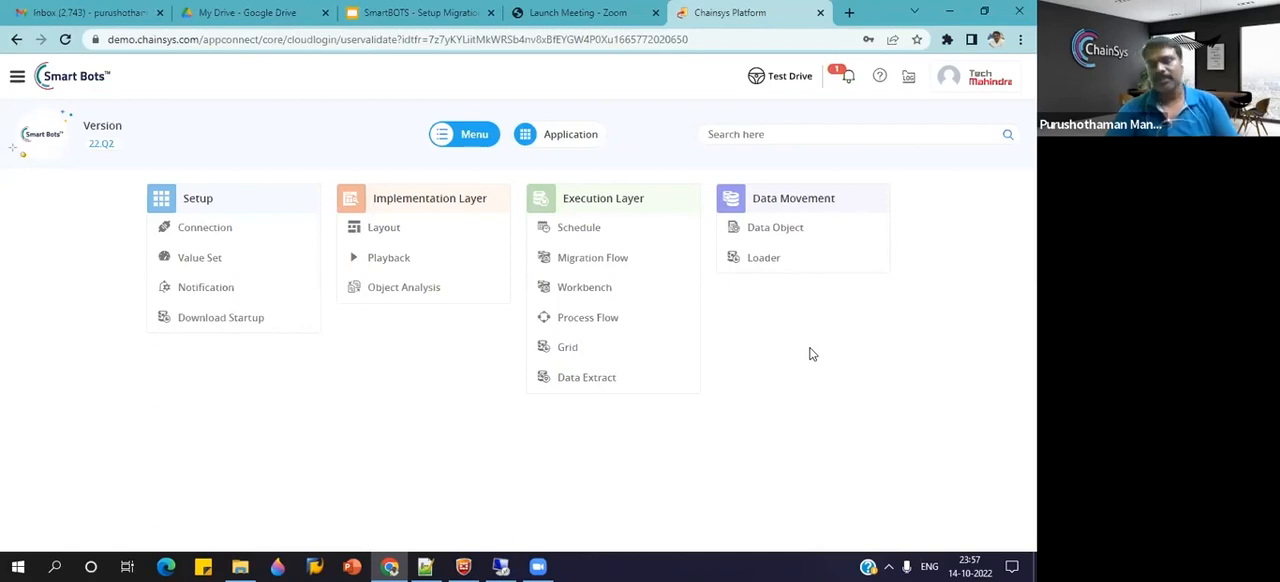
left_click(757, 265)
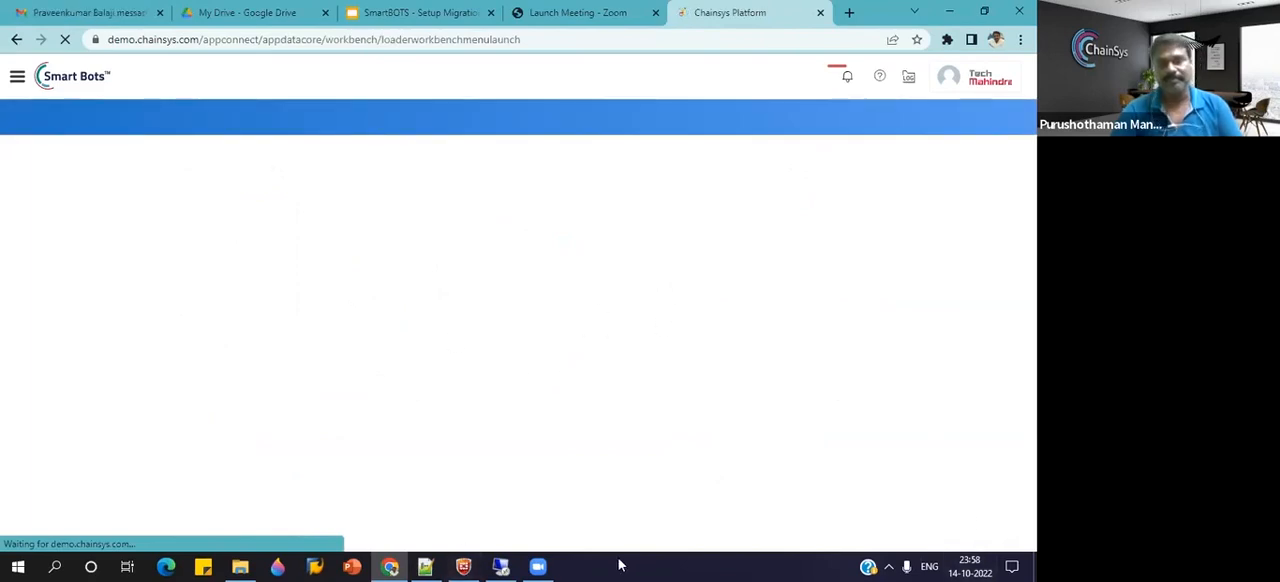
left_click(425, 567)
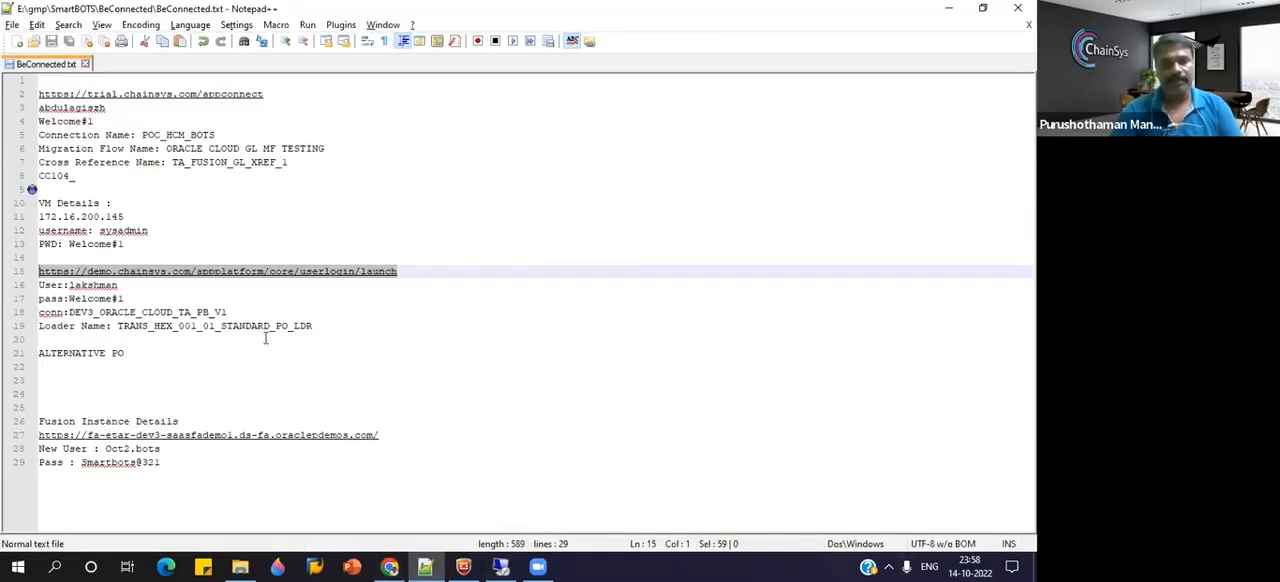
left_click_drag(316, 326, 117, 326)
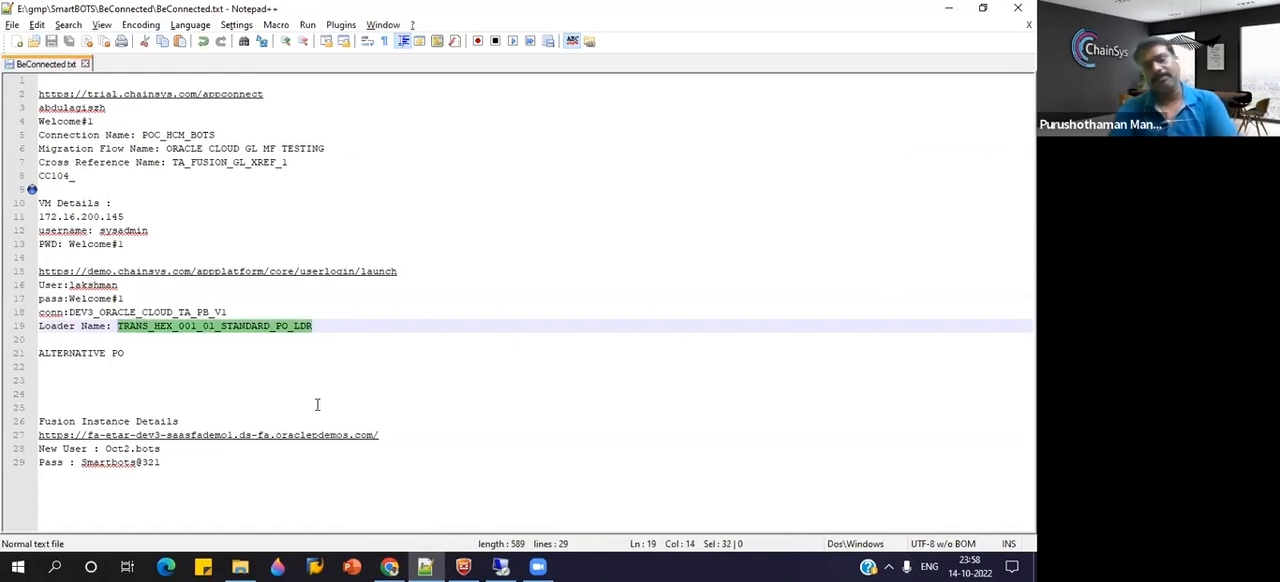
left_click(950, 9)
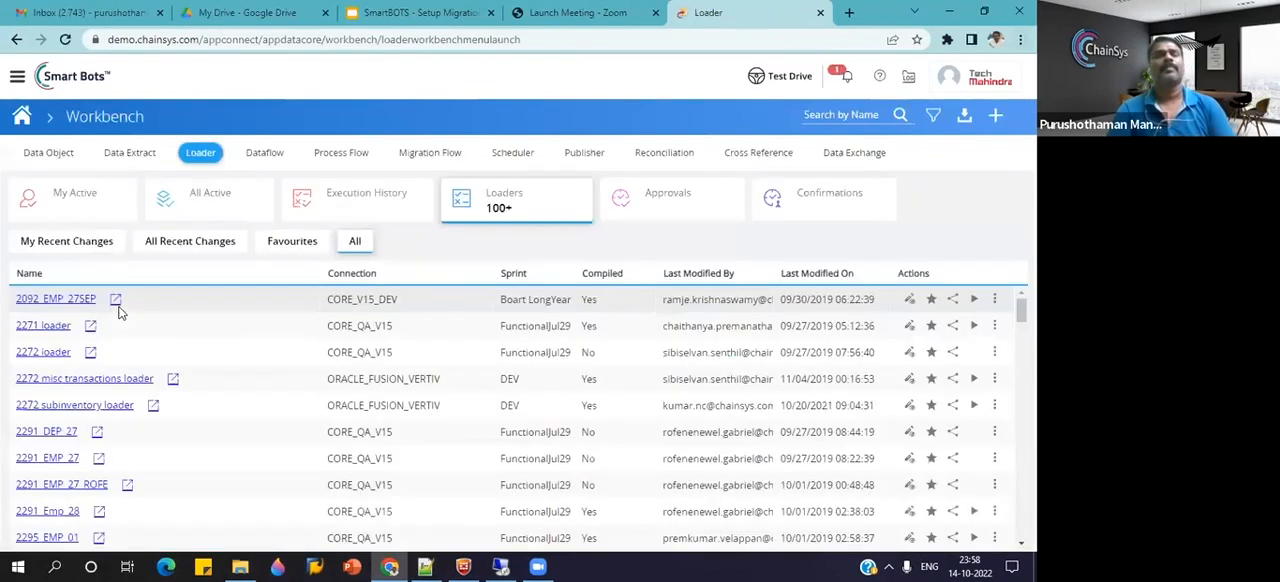
Log out of the Smart Bots client in the 172.16.200.145 remote session and close it along with all command prompt windows.
left_click(500, 566)
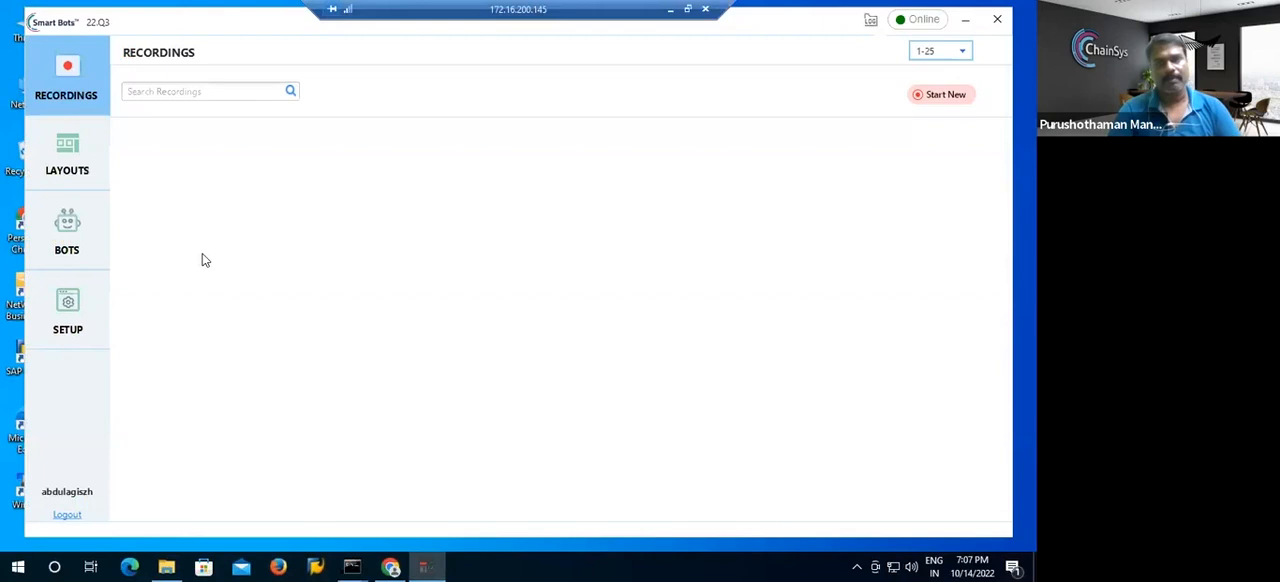
left_click(64, 515)
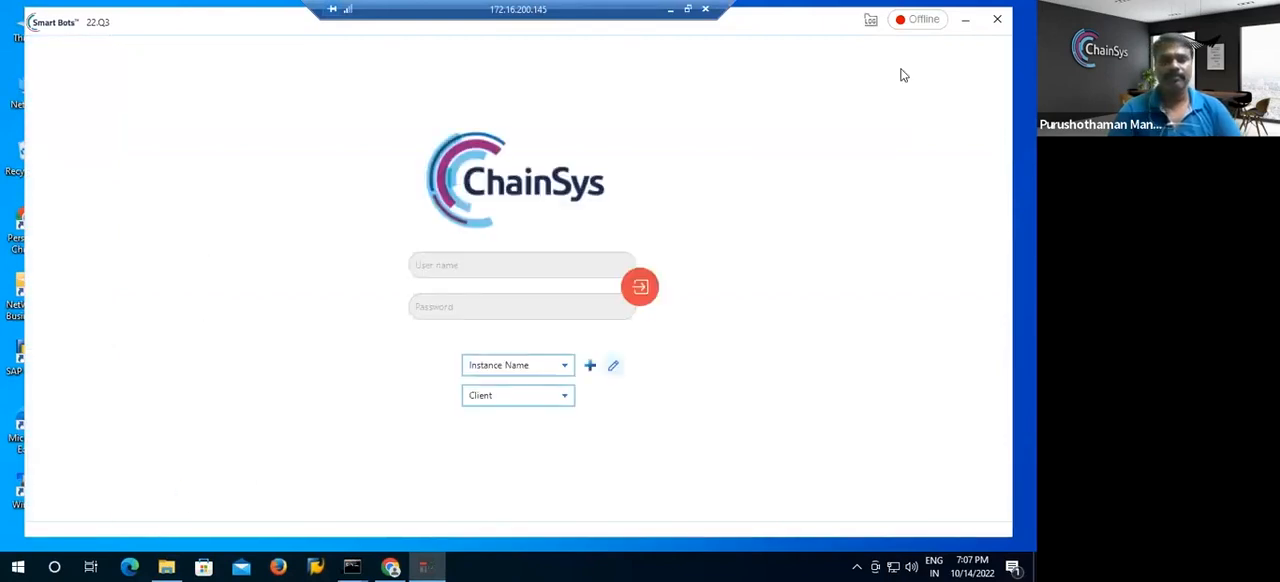
left_click(997, 19)
left_click(355, 564)
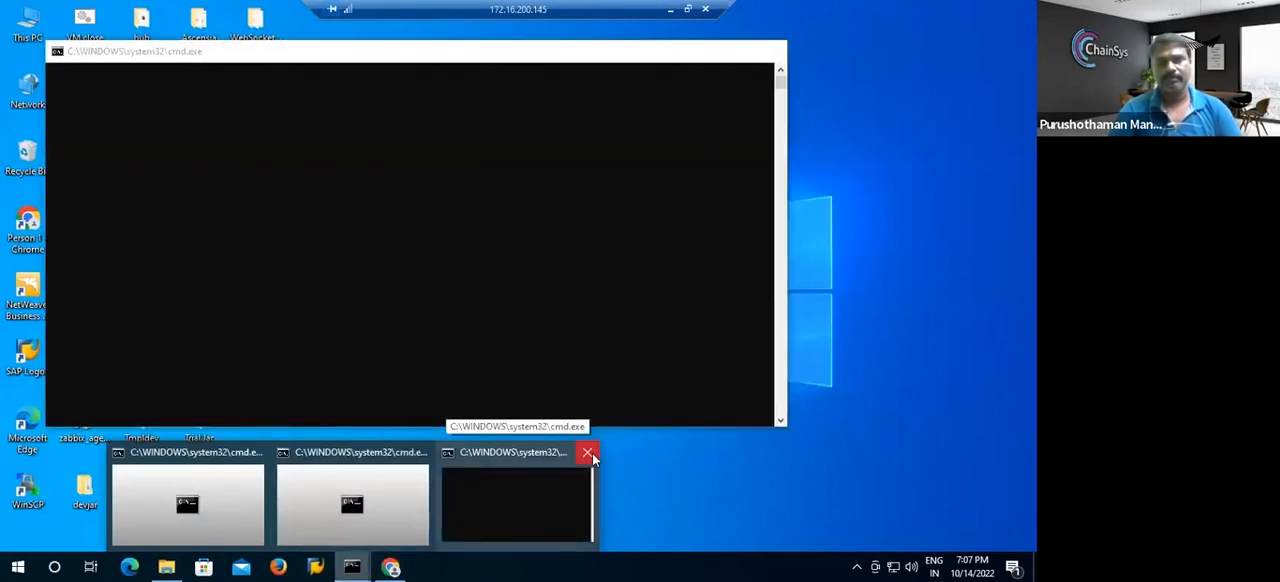
left_click(589, 454)
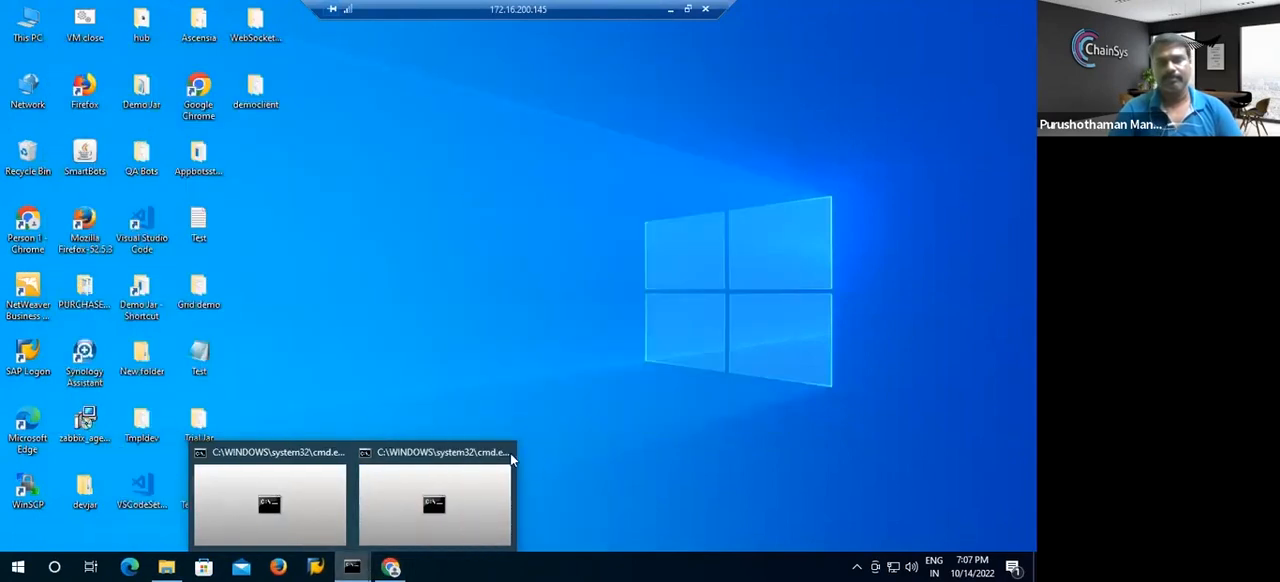
left_click(500, 455)
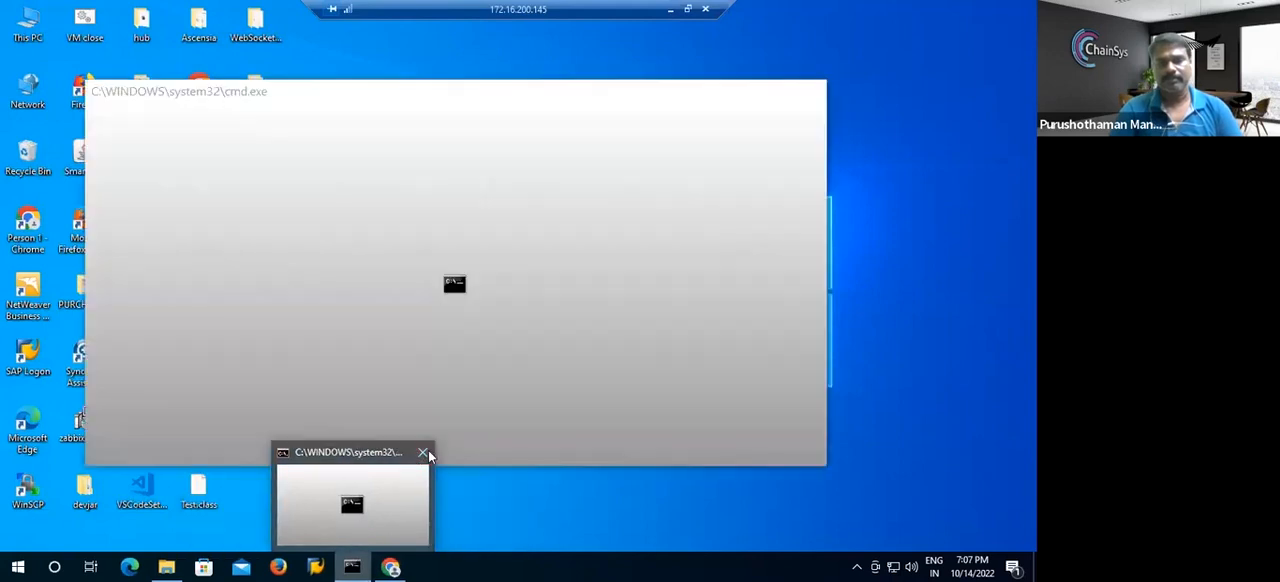
left_click(424, 454)
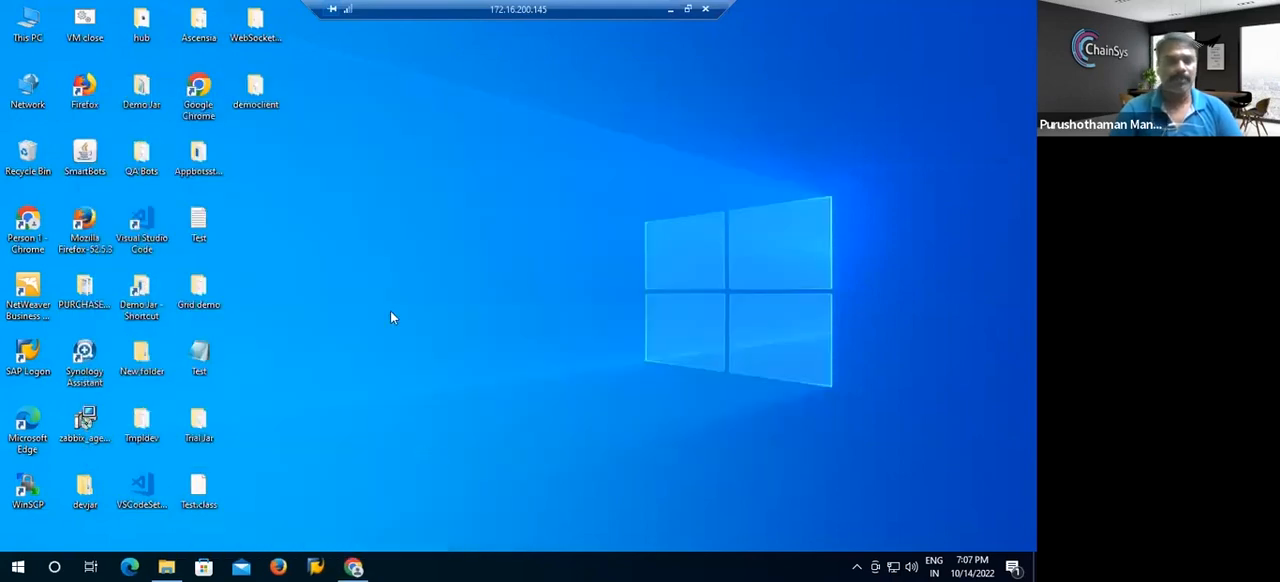
Launch the SmartBots batch file from the remote desktop's democlient folder and select the demo instance for login.
double_click(258, 95)
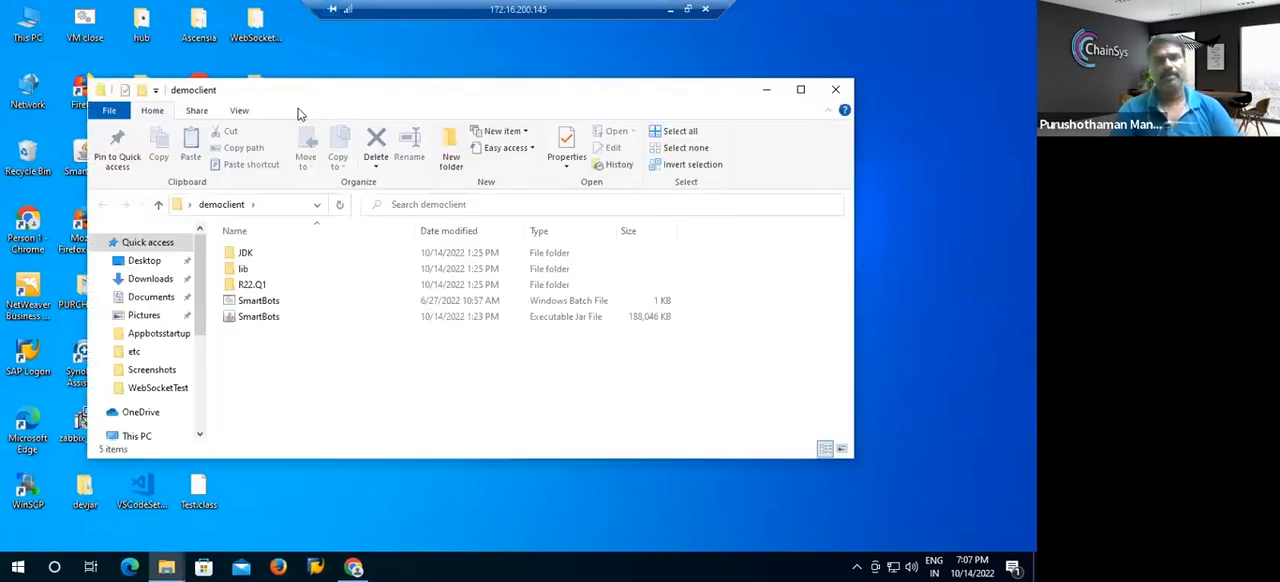
double_click(268, 300)
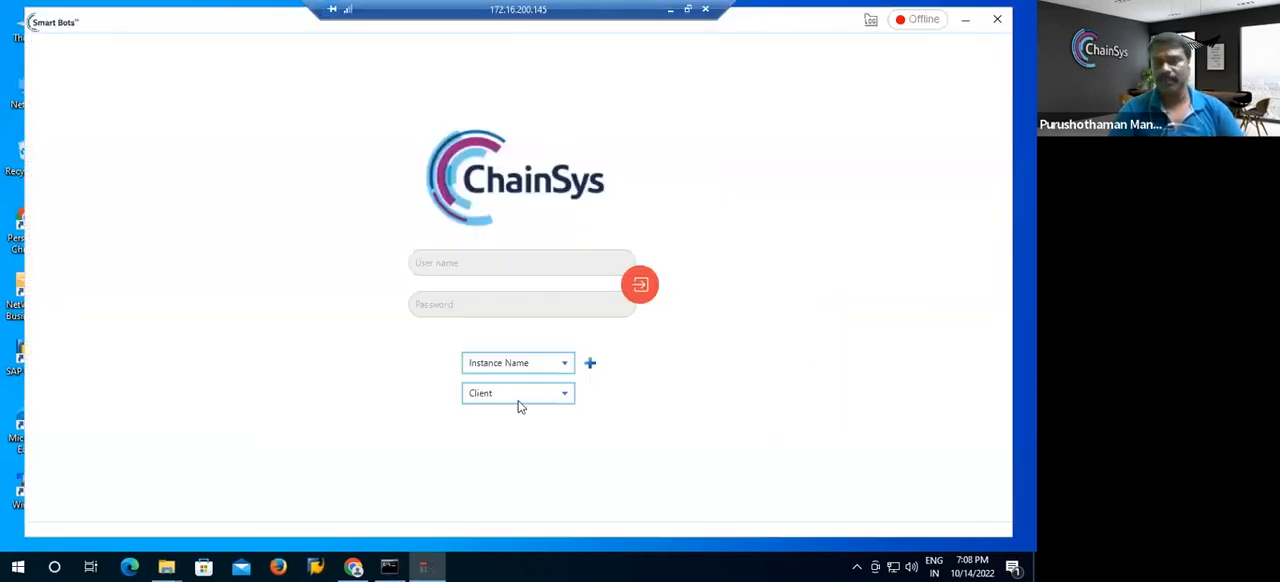
left_click(536, 367)
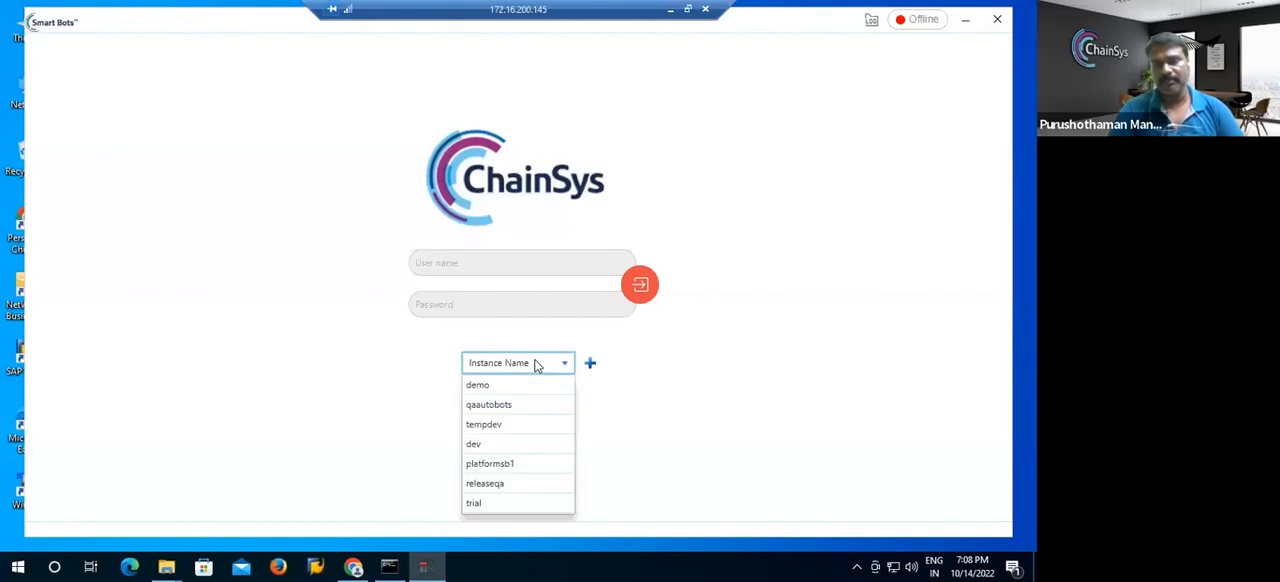
left_click(483, 388)
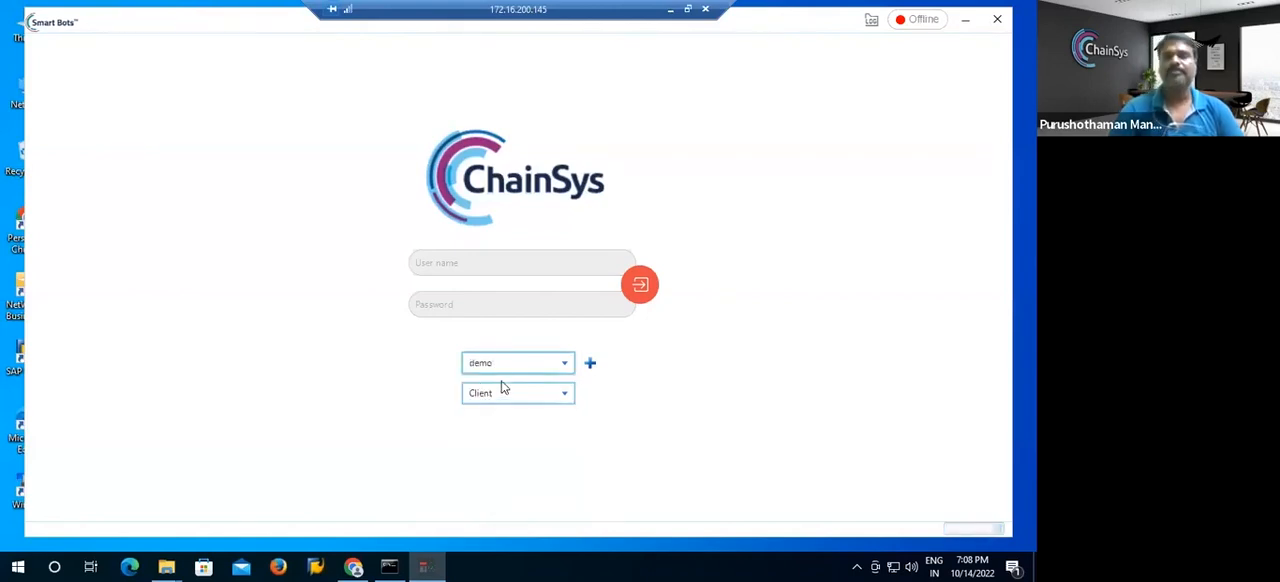
Enter the account's user name and password in the Smart Bots client login form.
left_click(501, 263)
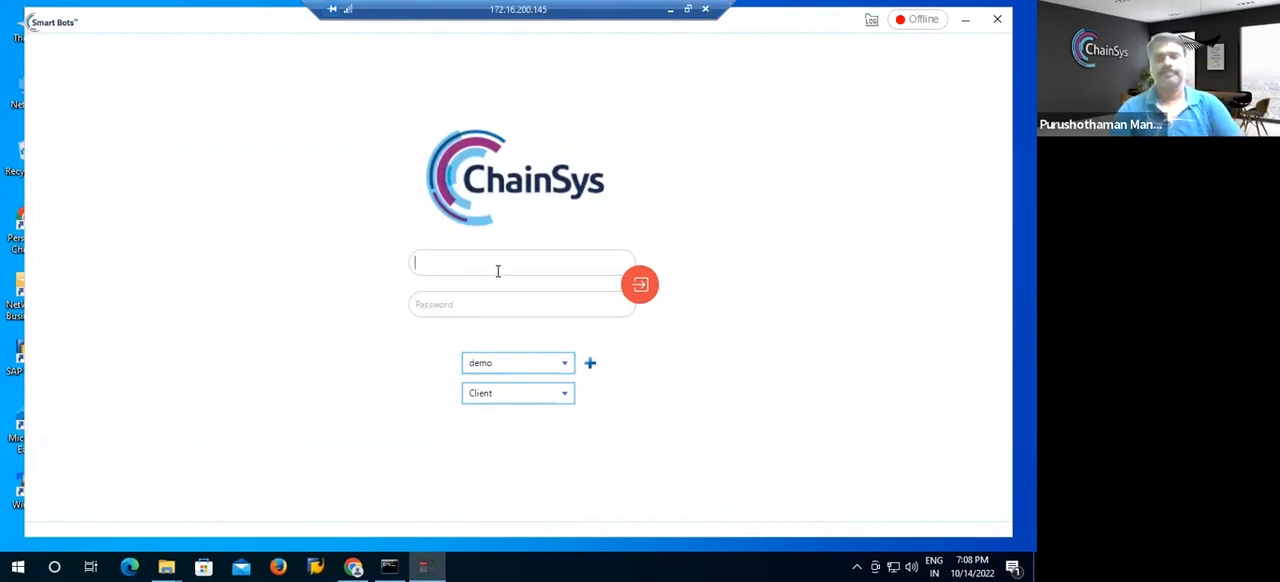
type("aks")
key("BackSpace")
key("BackSpace")
key("BackSpace")
type("lak")
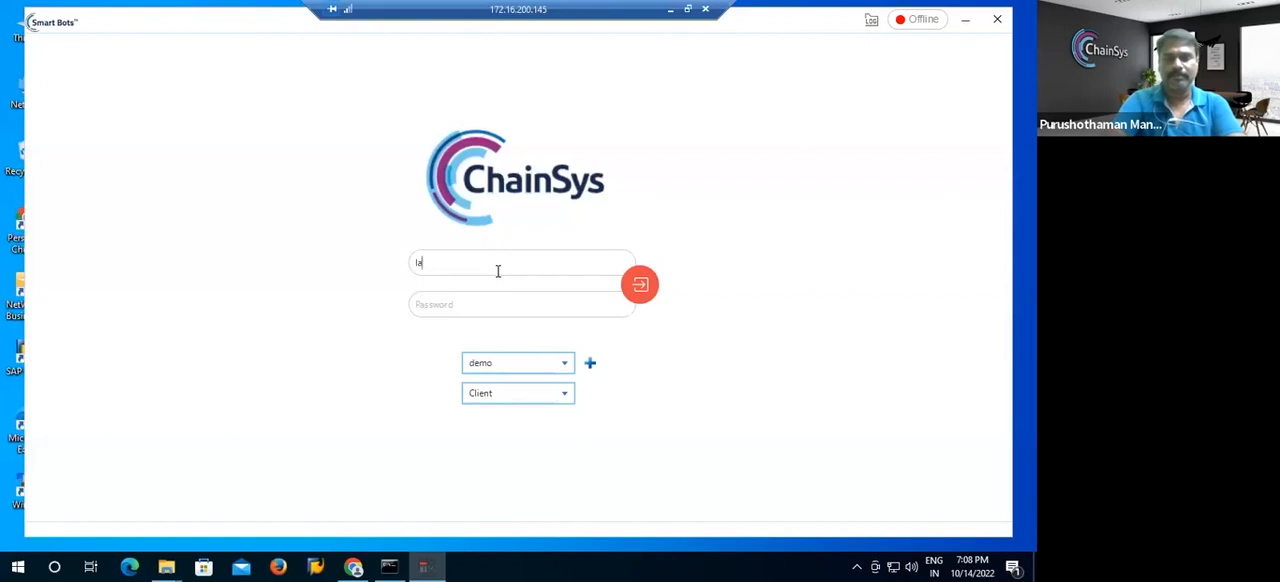
type("shman")
key("Tab")
type("********")
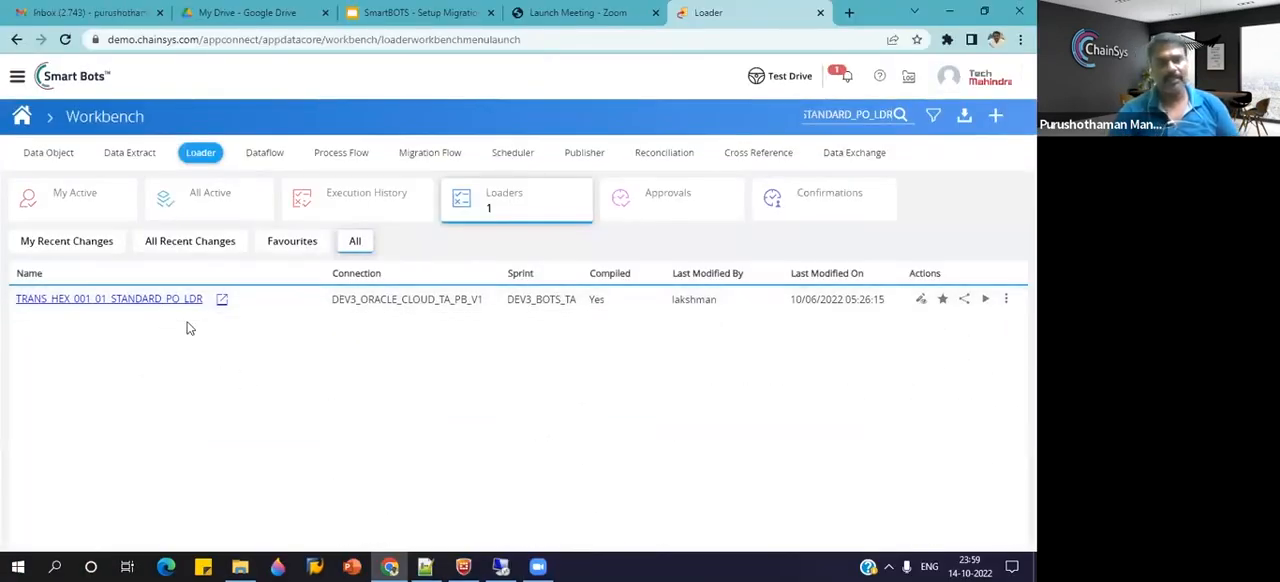
Open the TRANS_HEX_001_01_STANDARD_PO_LDR loader's linked playback and examine the value source options for STYLE_INPUT.
left_click(920, 300)
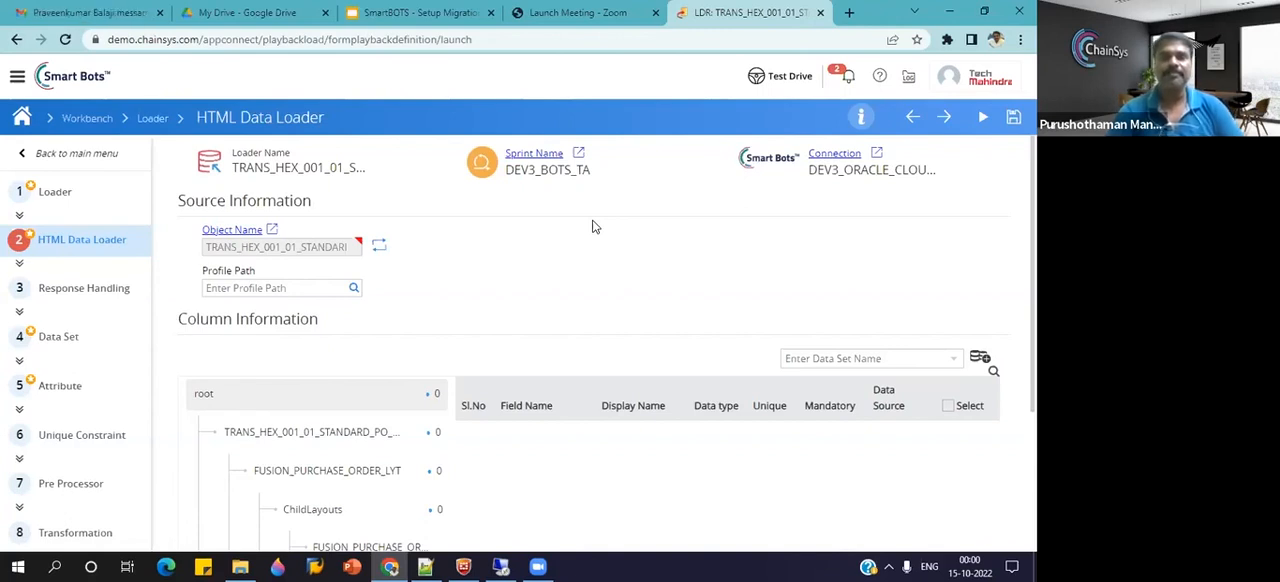
left_click(273, 229)
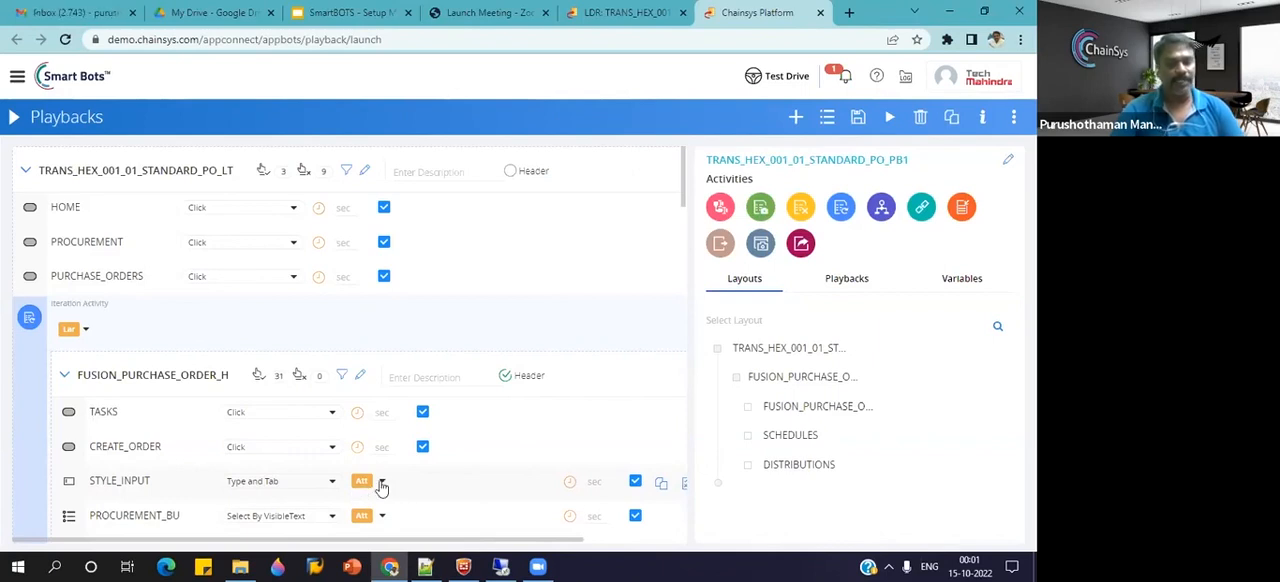
left_click(381, 485)
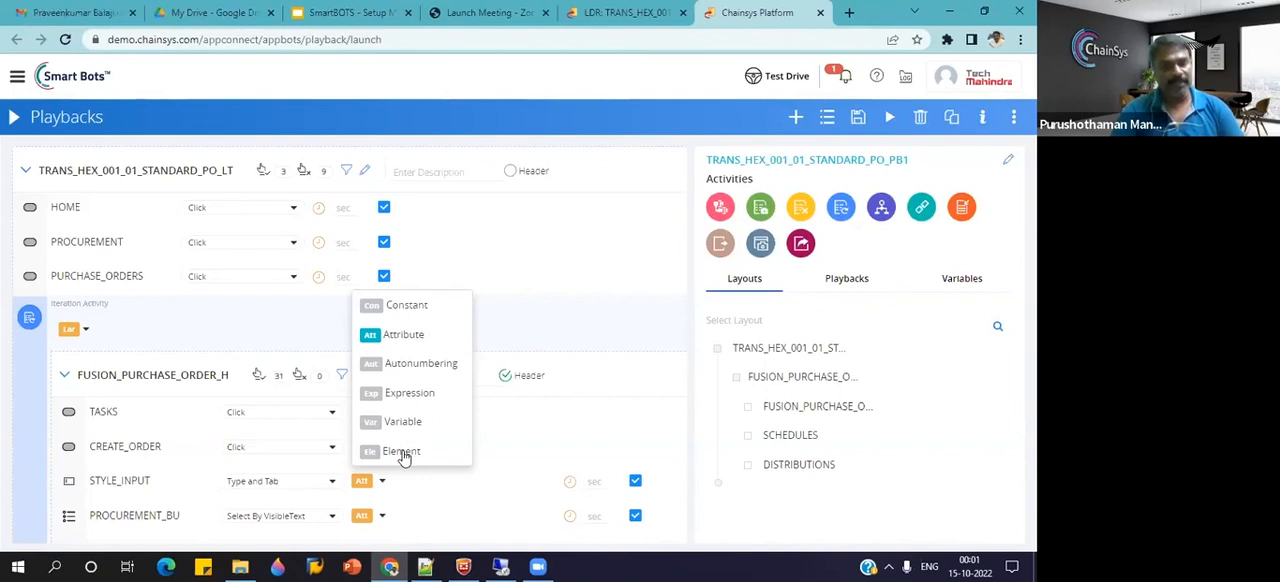
left_click(537, 331)
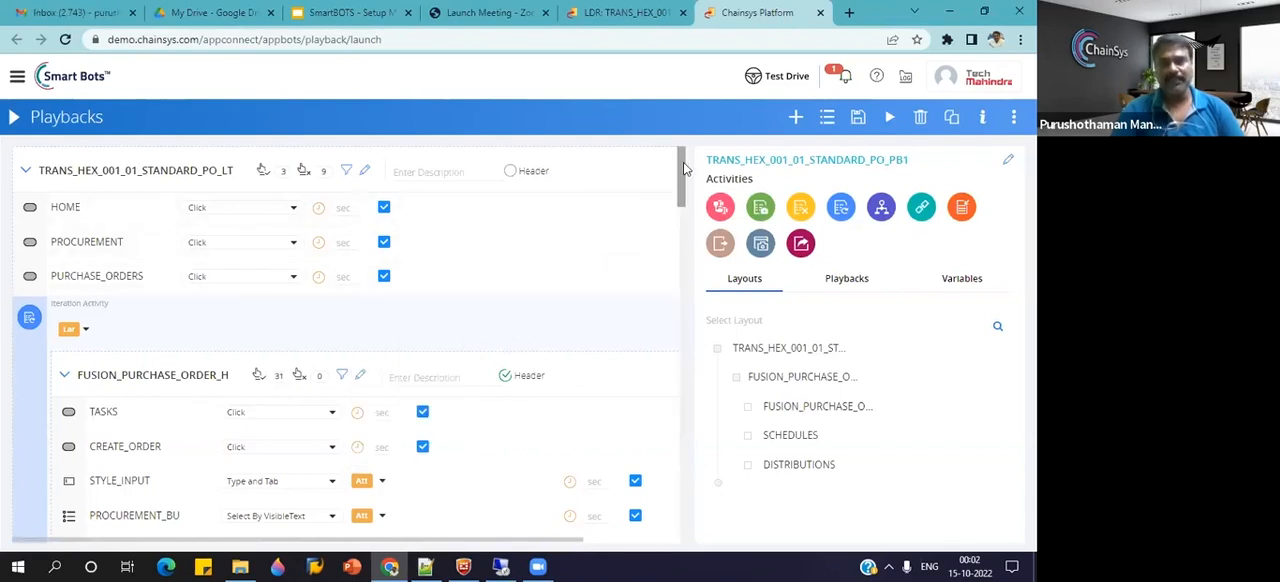
Review the purchase order header fields in the TRANS_HEX_001_01_STANDARD_PO_PB1 playback and close the playback page.
scroll(684, 181, "down", 2)
left_click_drag(684, 181, 684, 188)
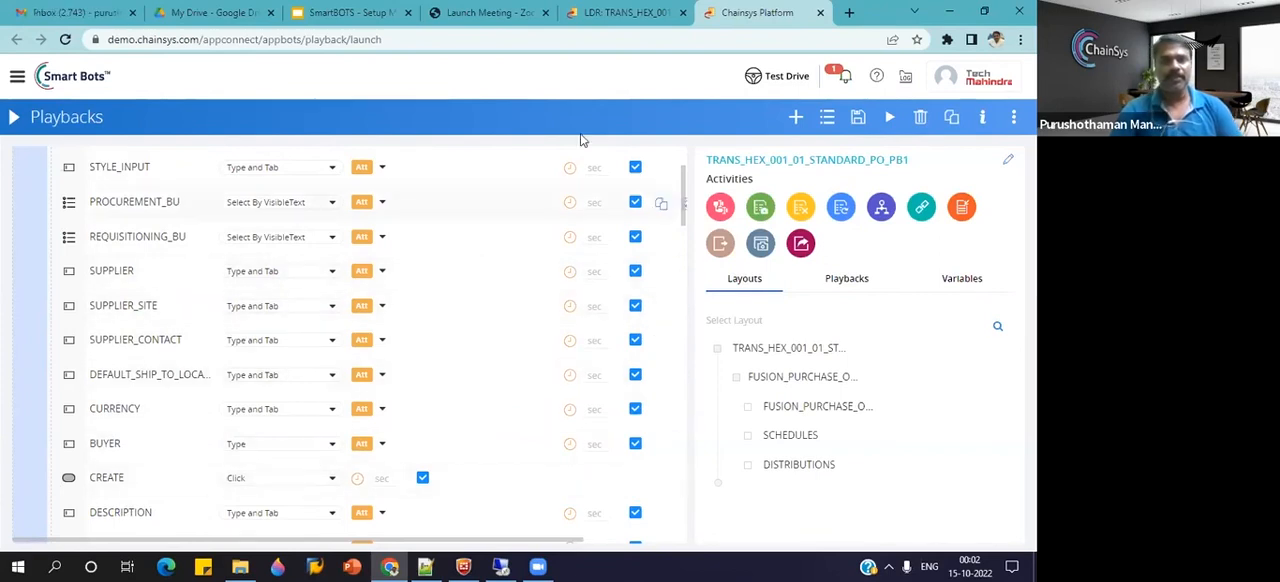
left_click(820, 12)
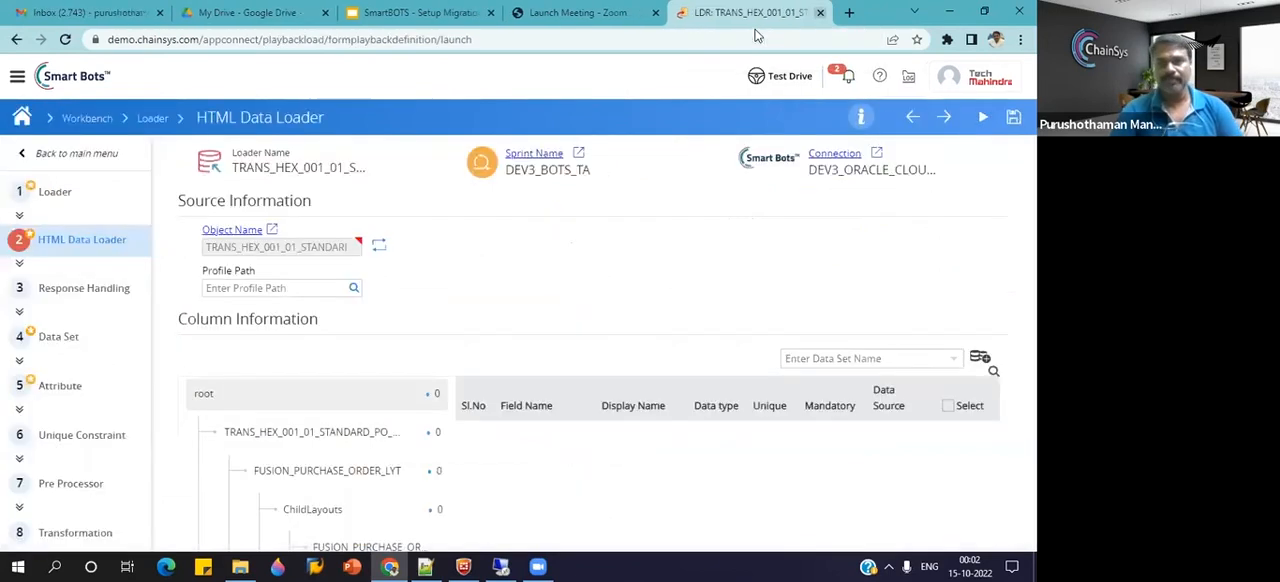
Open the TRANS_HEX_001_01_STANDARD_PO_H_DS (1) workbook from the BeConnected folder and enable editing.
left_click(241, 566)
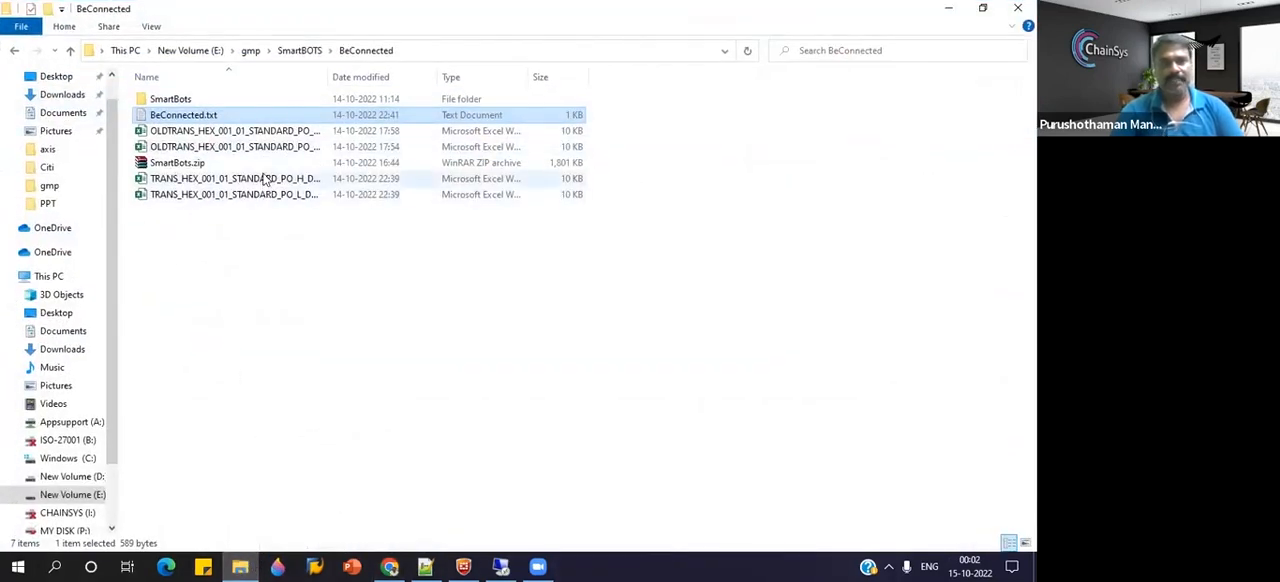
double_click(266, 178)
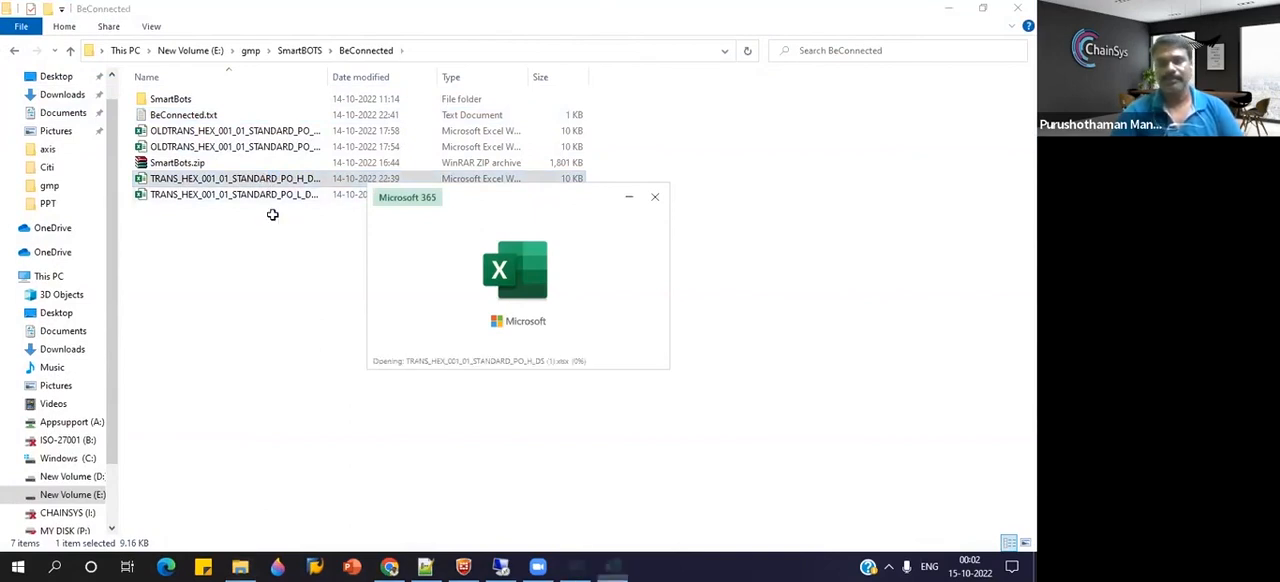
left_click(646, 72)
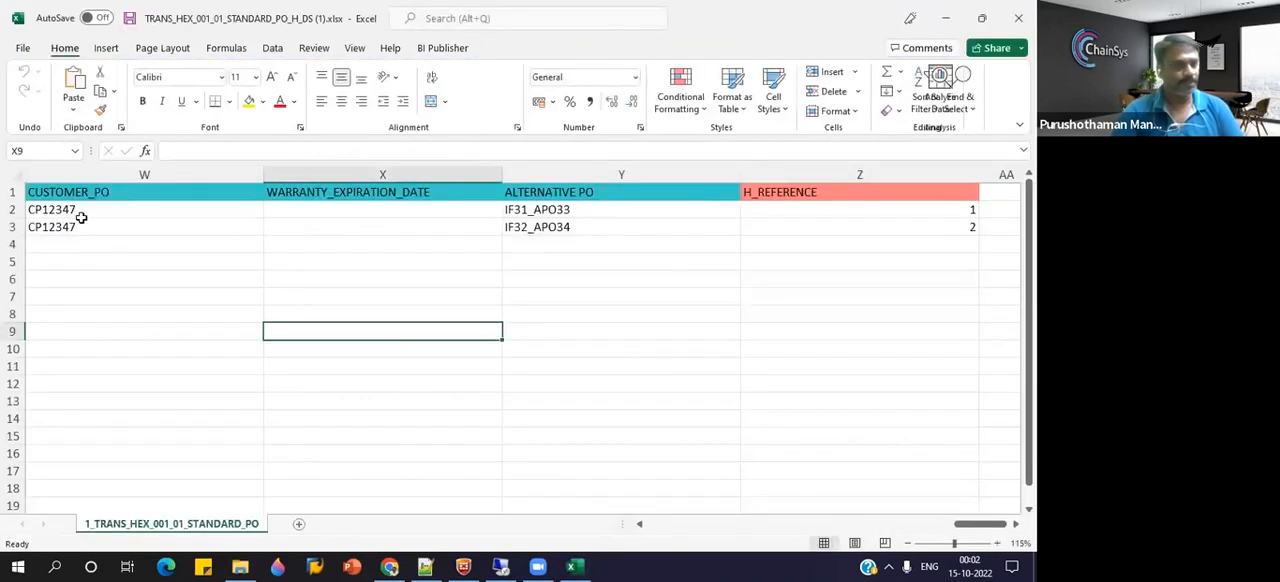
left_click(82, 210)
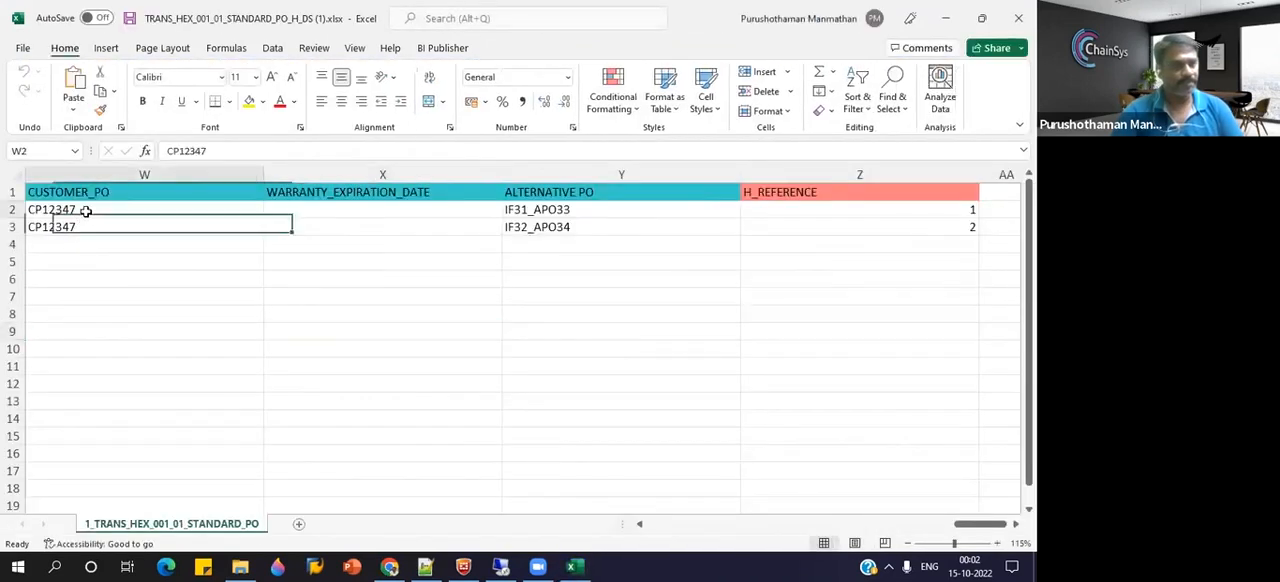
Change the two ALTERNATIVE PO values to IF41_APO33 and IF42_APO34 and save the workbook.
left_click(571, 210)
double_click(532, 210)
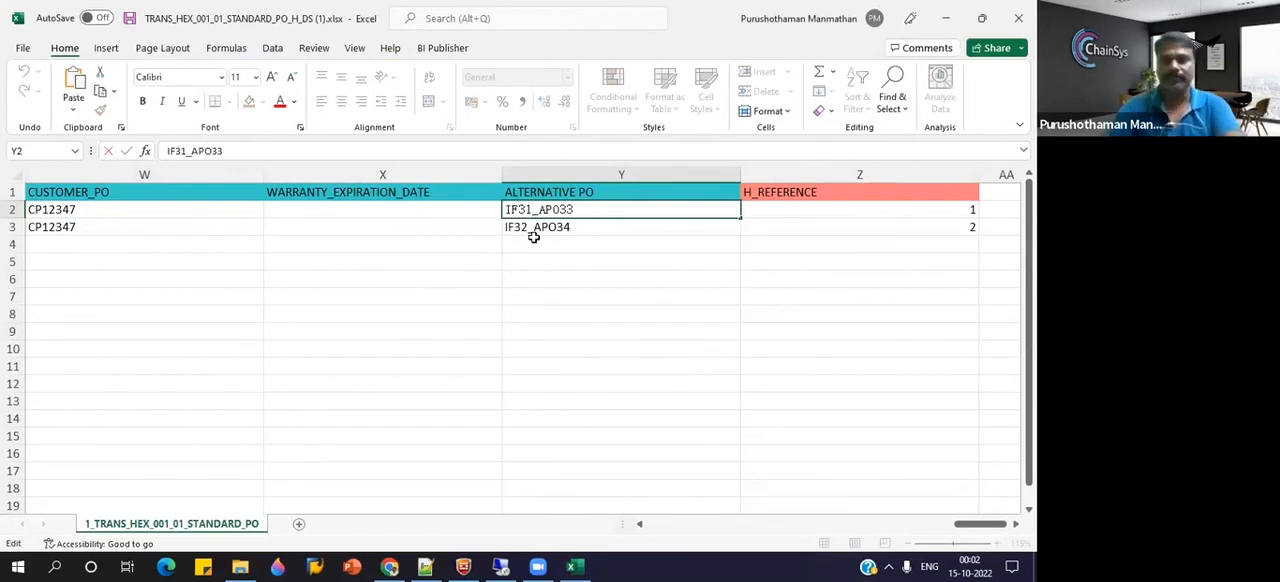
key("BackSpace")
key("BackSpace")
type("41")
left_click(536, 230)
double_click(531, 227)
key("BackSpace")
key("BackSpace")
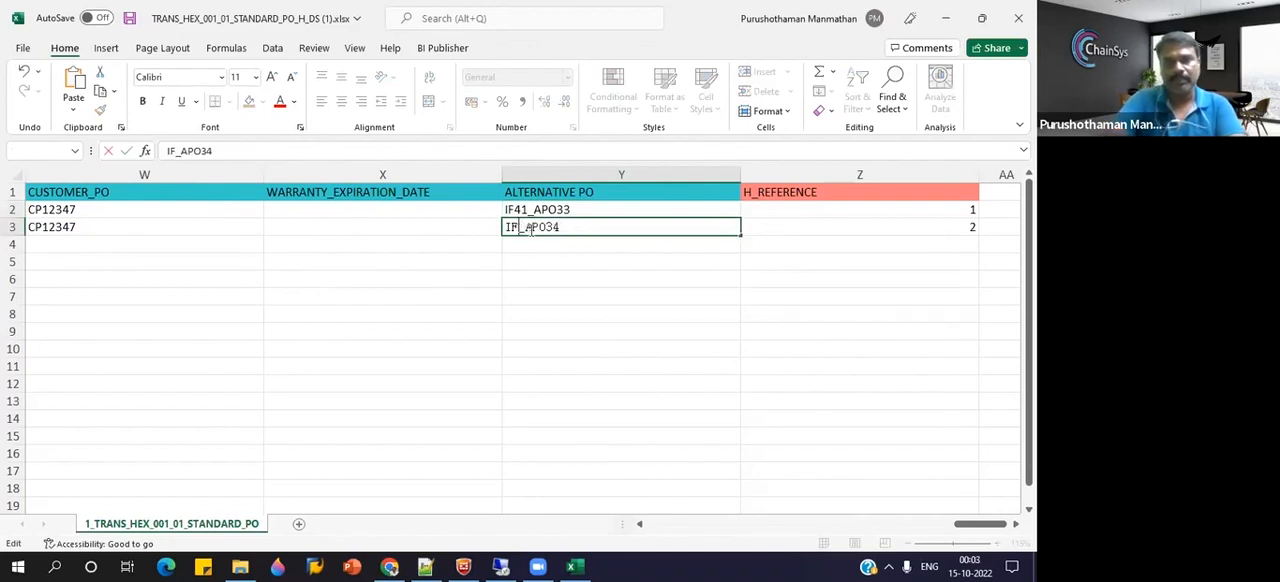
type("42")
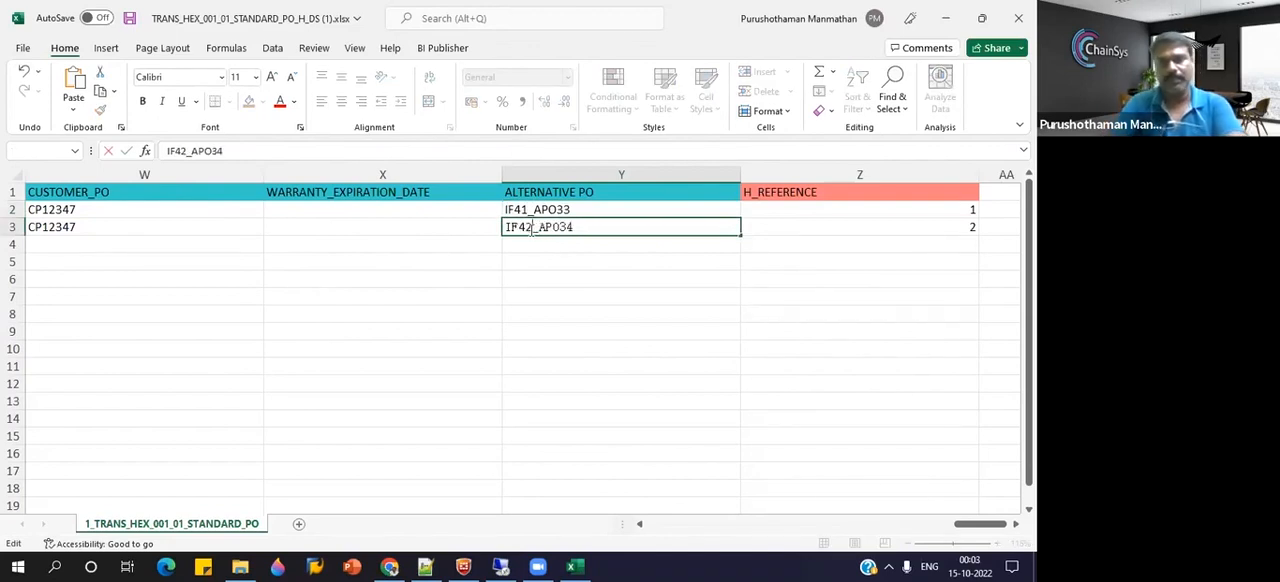
left_click(871, 240)
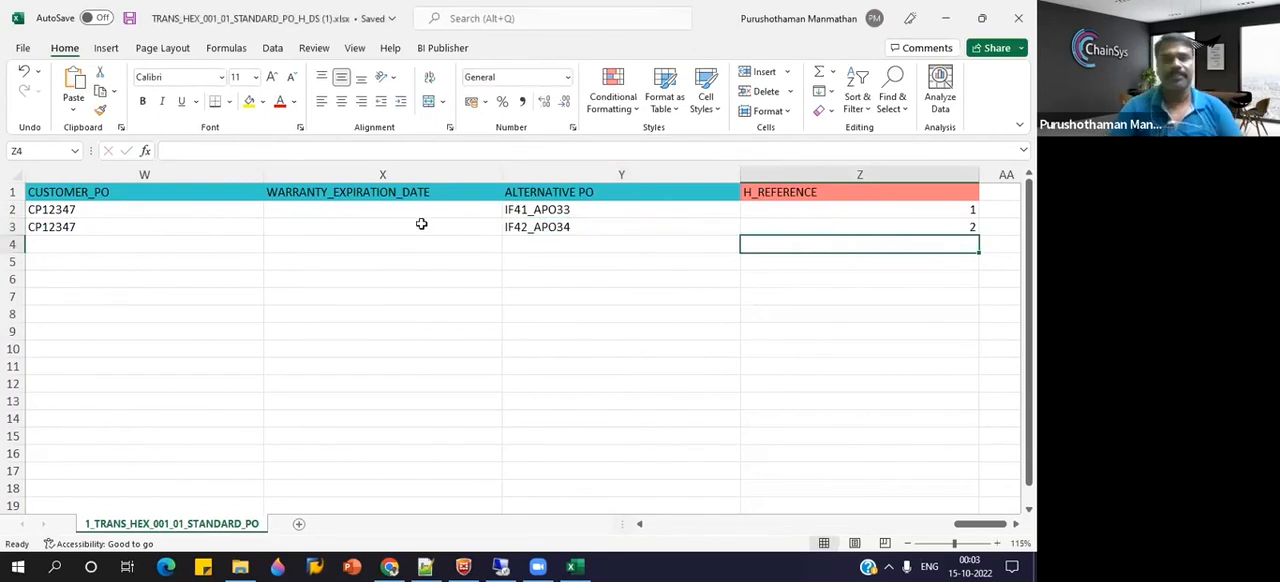
Look through the header columns from CUSTOMER_PO to beyond H_REFERENCE, and close the header workbook.
left_click(77, 195)
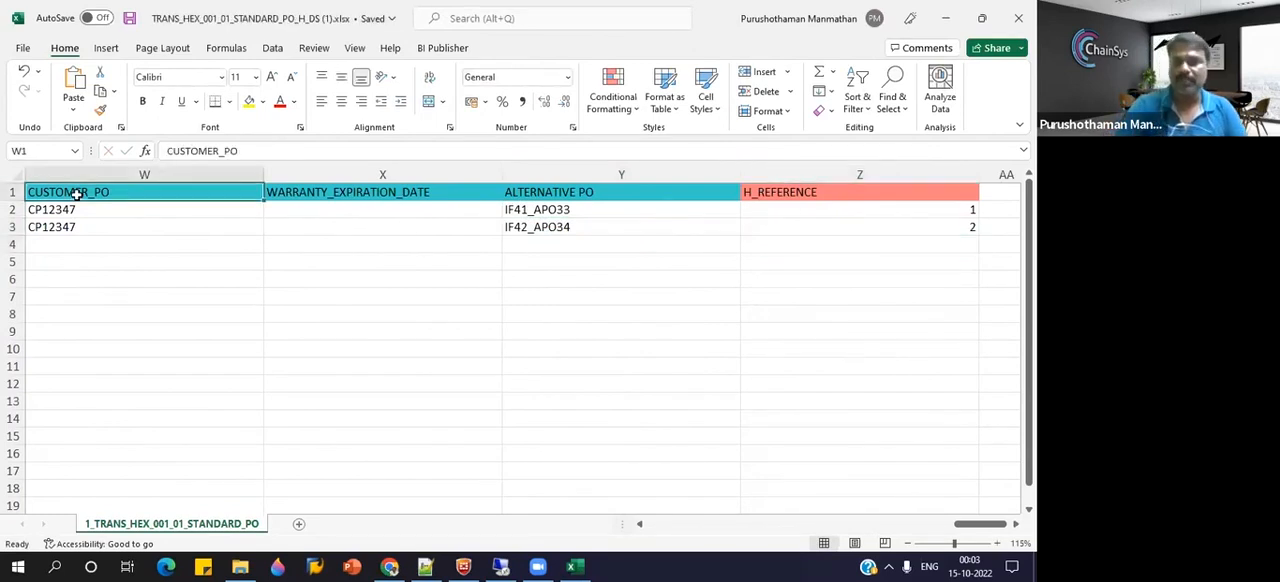
key("Right")
key("Right")
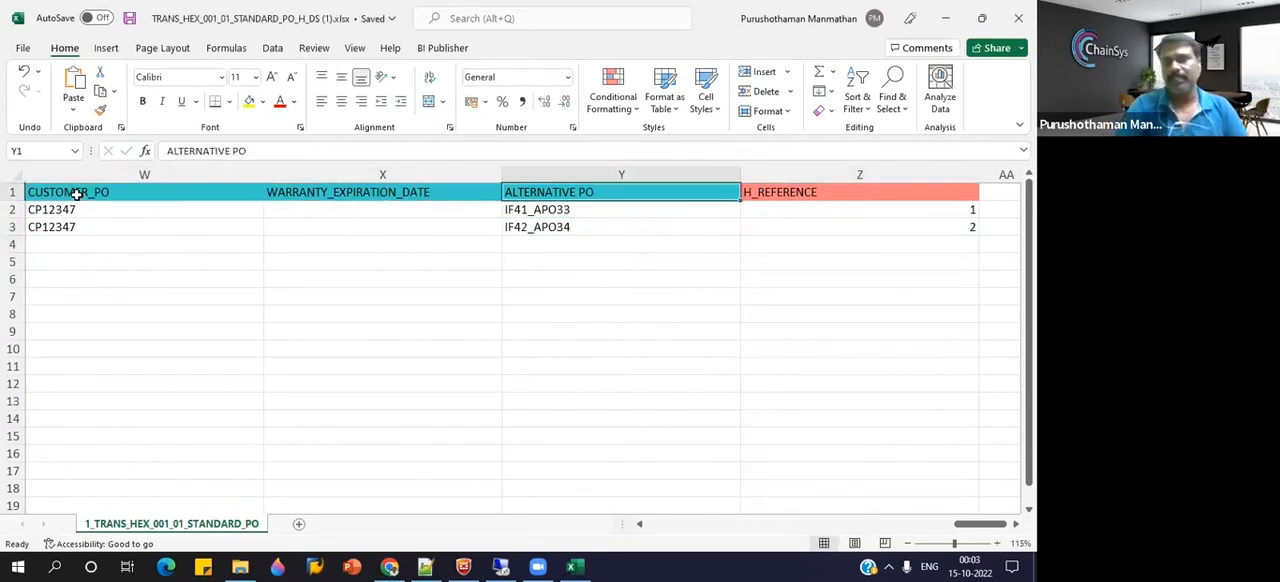
key("Right")
key("Right")
key("Right")
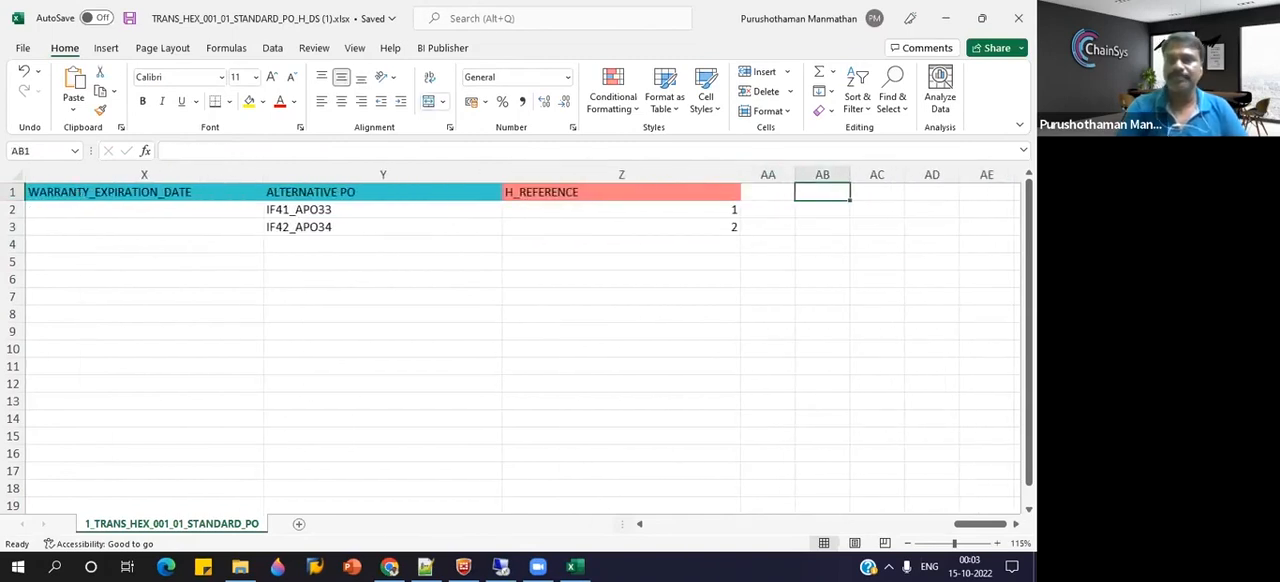
key("alt+F4")
Open the TRANS_HEX_001_01_STANDARD_PO_L_DS (1) workbook, examine its columns from MATCH_APPROVAL_LEVEL to NOTE_TO_SUPPLIER, and close it.
double_click(255, 196)
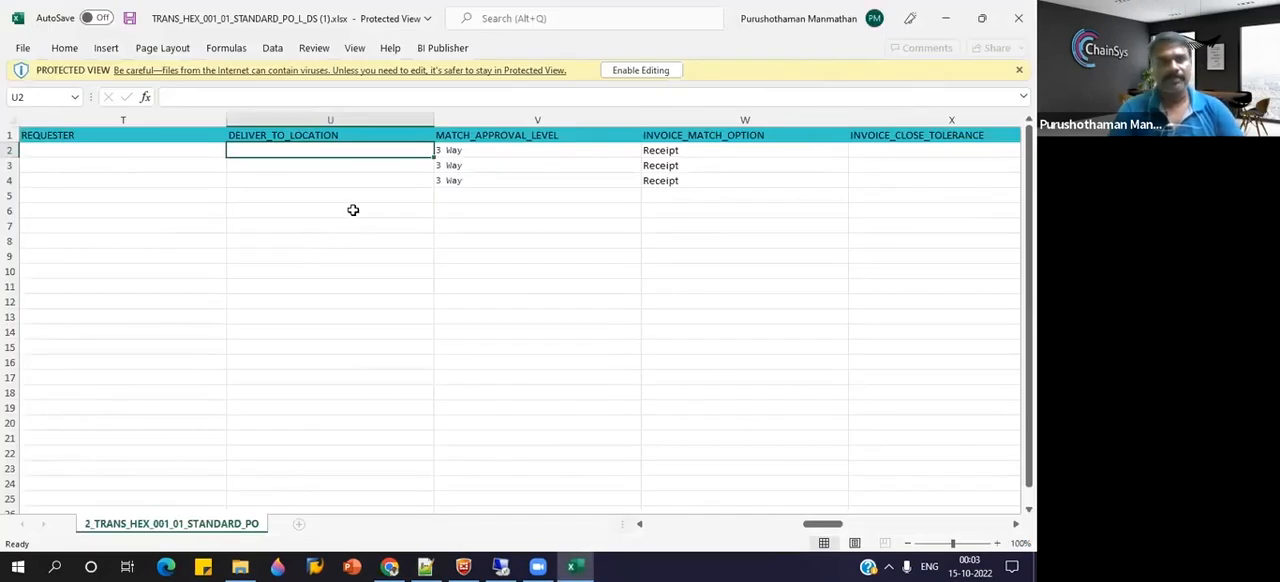
left_click(500, 135)
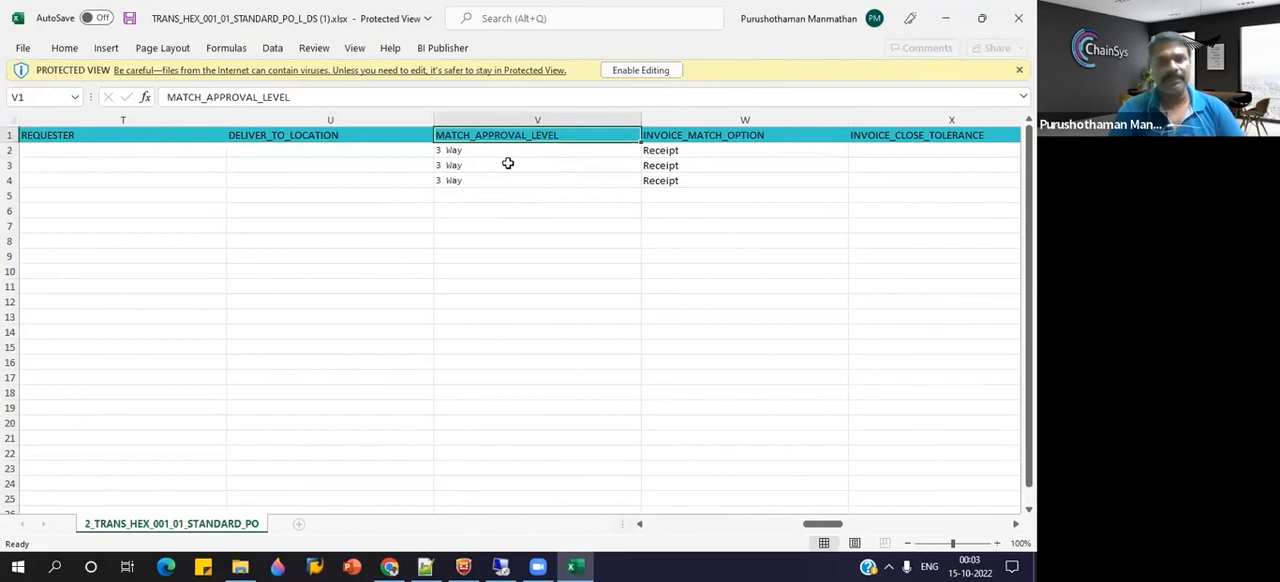
left_click(690, 138)
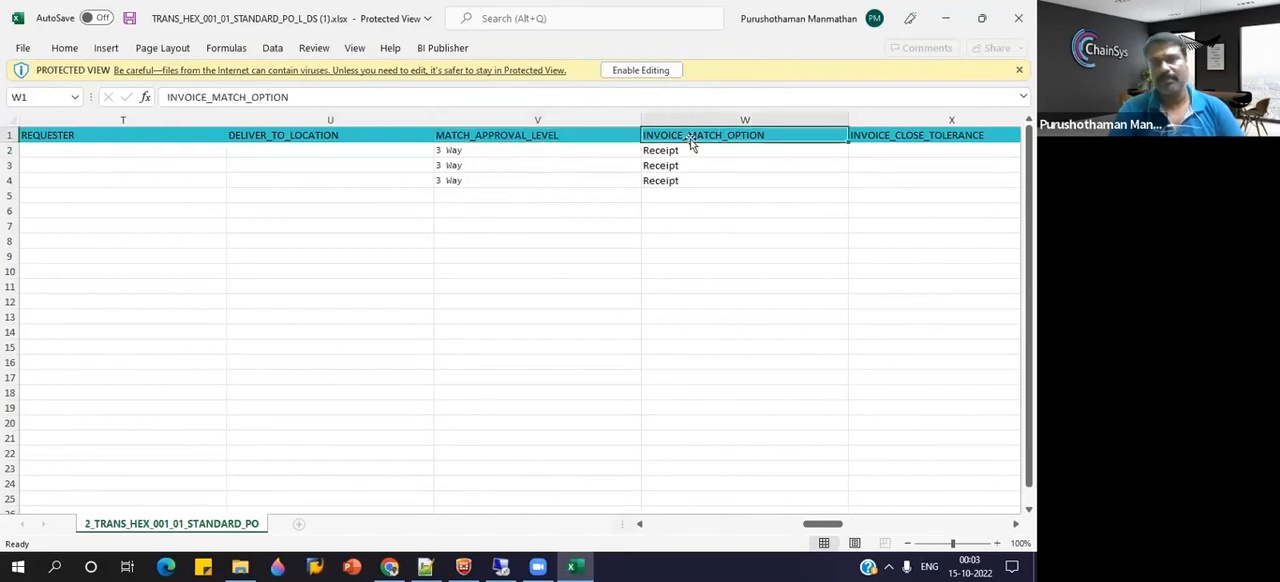
left_click(667, 155)
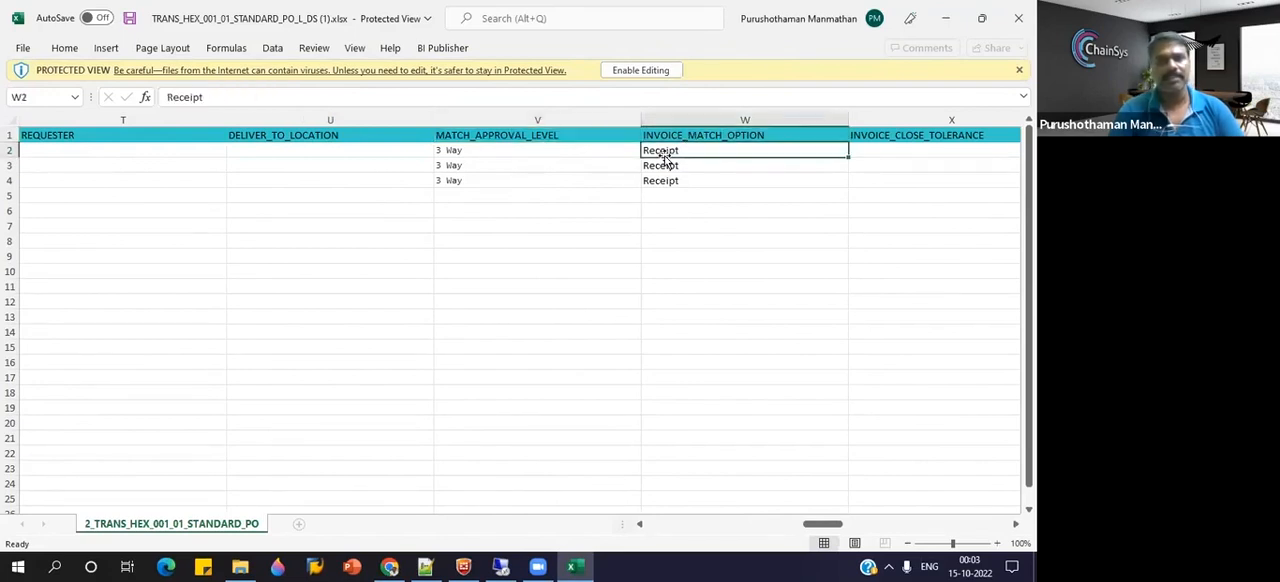
left_click(935, 135)
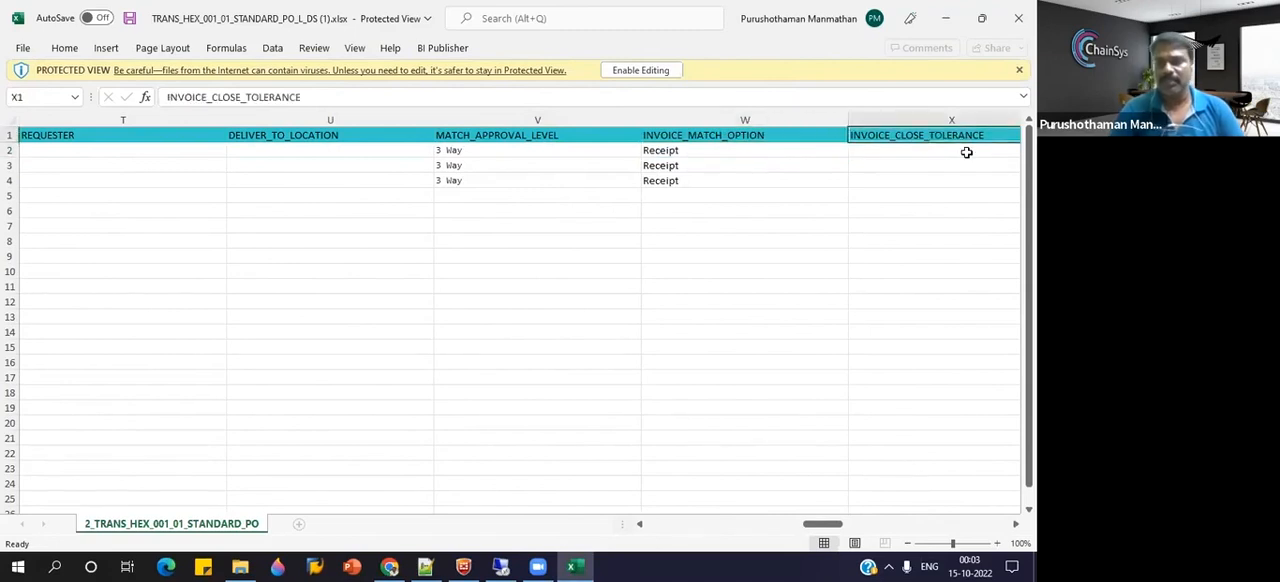
key("Right")
key("Right")
key("Right")
key("Right")
key("Right")
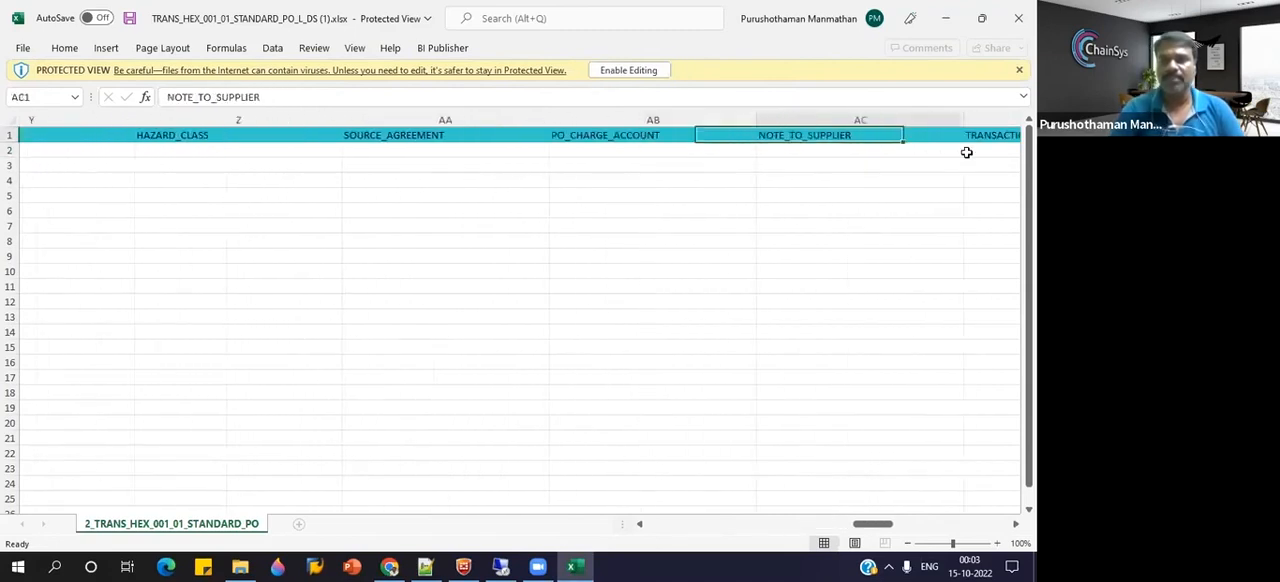
left_click(1013, 20)
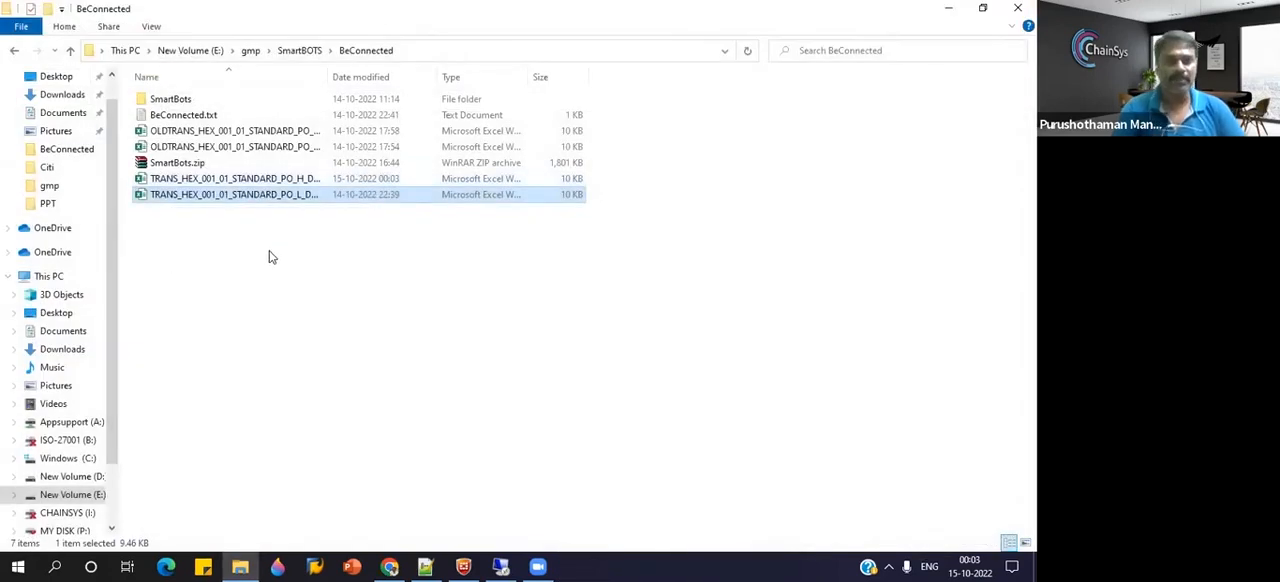
Execute the standard PO loader and try to upload the H_DS (1) and L_DS (1) workbooks together for all datasets.
left_click(395, 567)
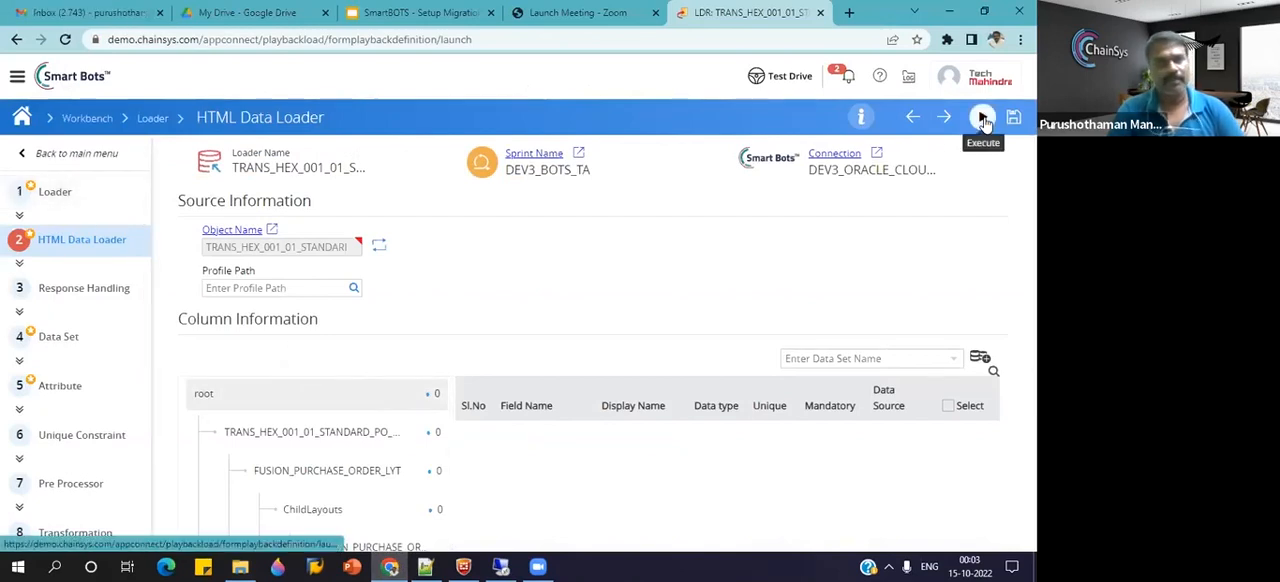
left_click(984, 119)
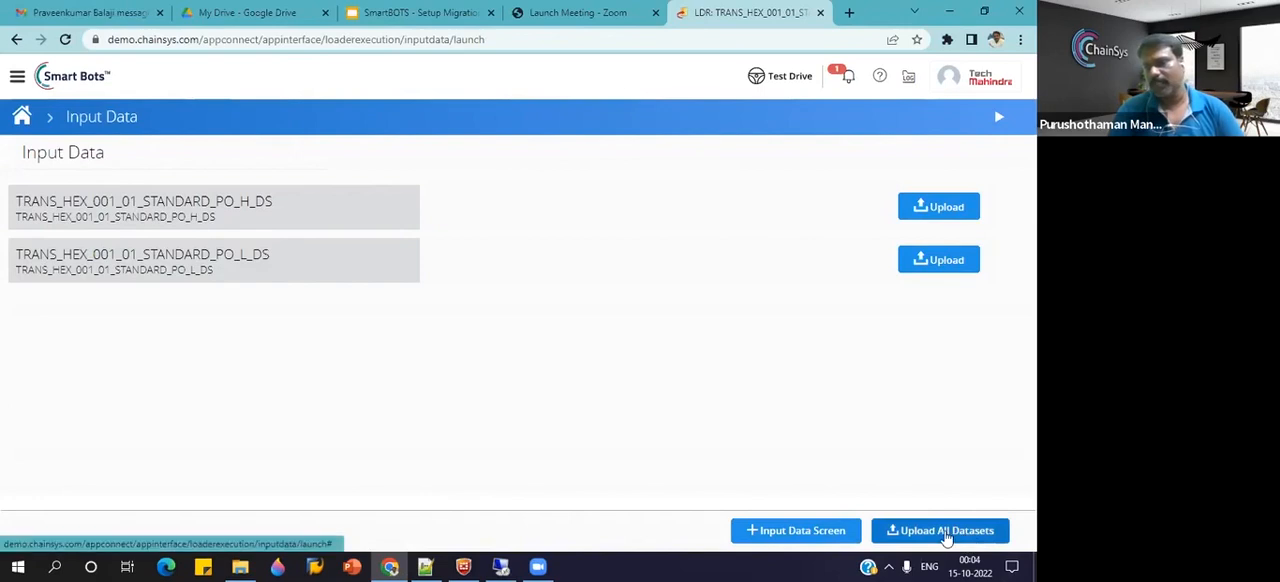
left_click(945, 533)
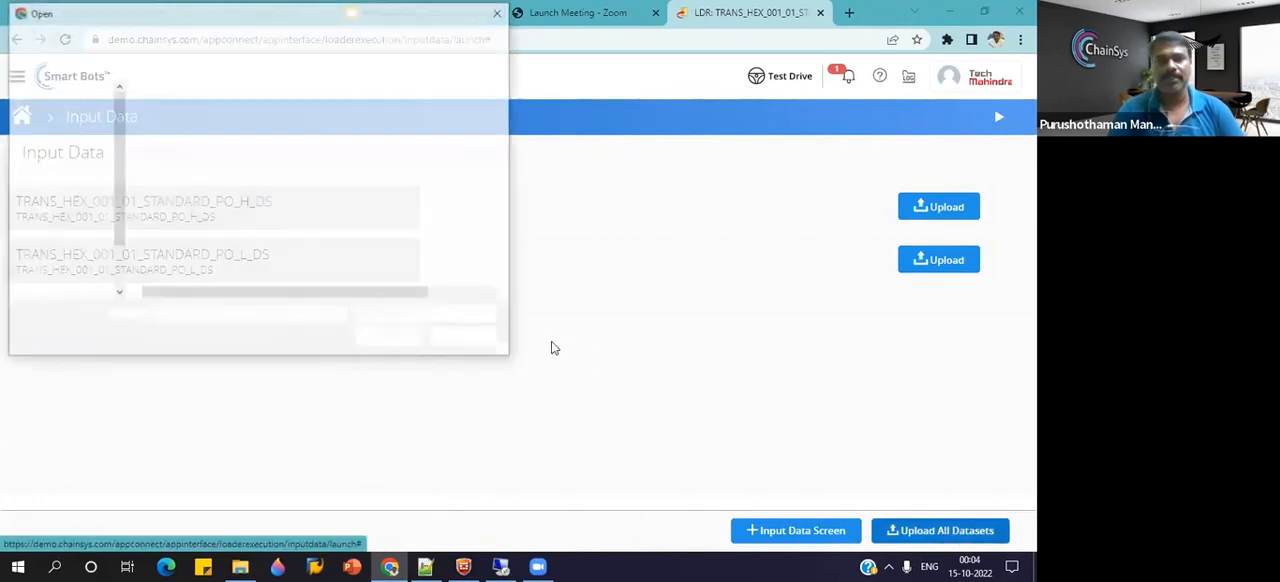
left_click(280, 191)
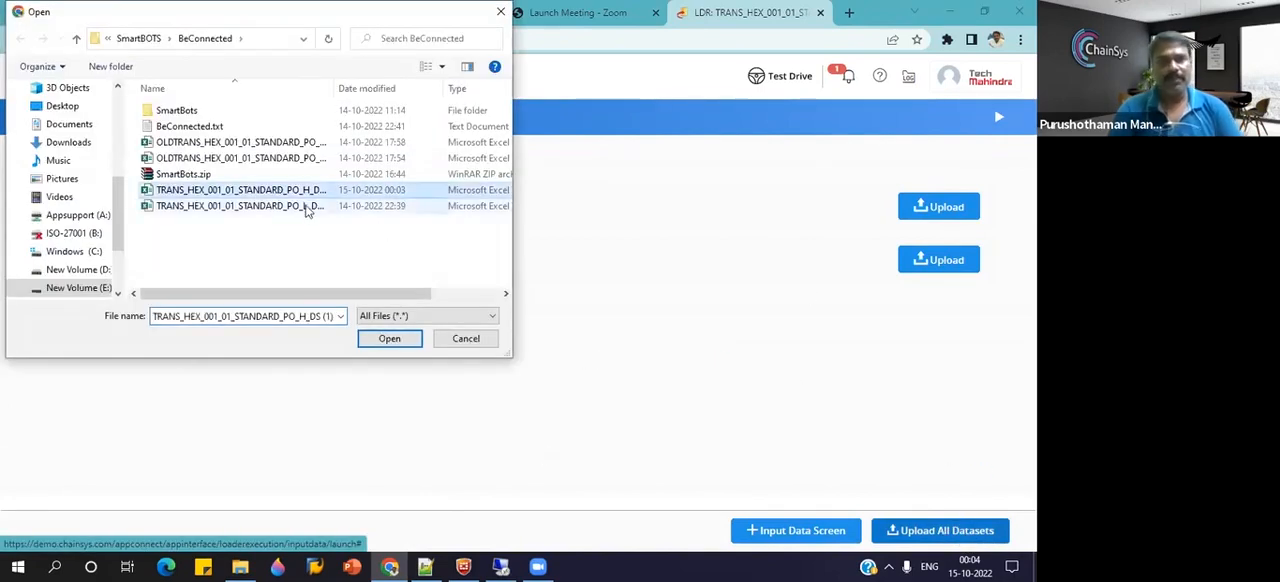
left_click(306, 206, "ctrl")
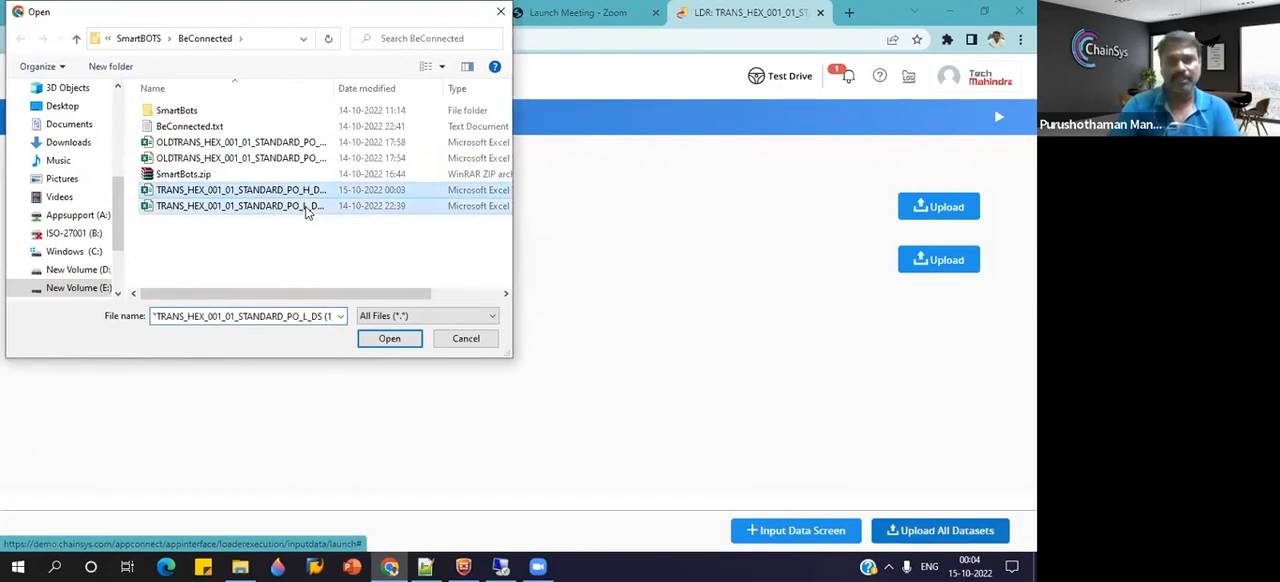
left_click(390, 338)
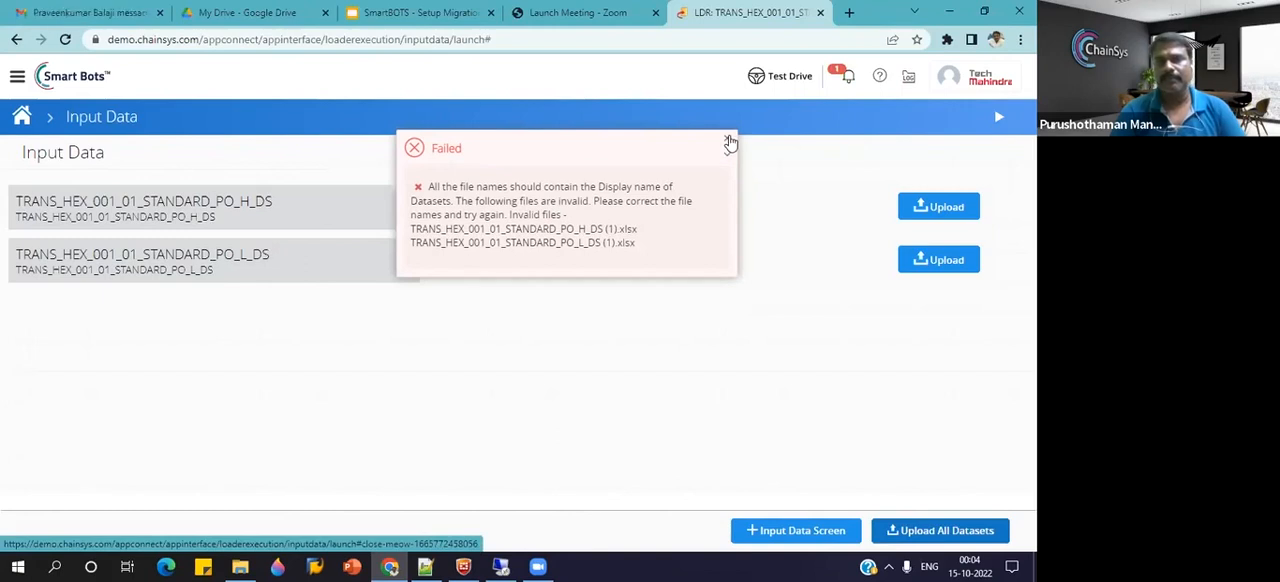
left_click(728, 141)
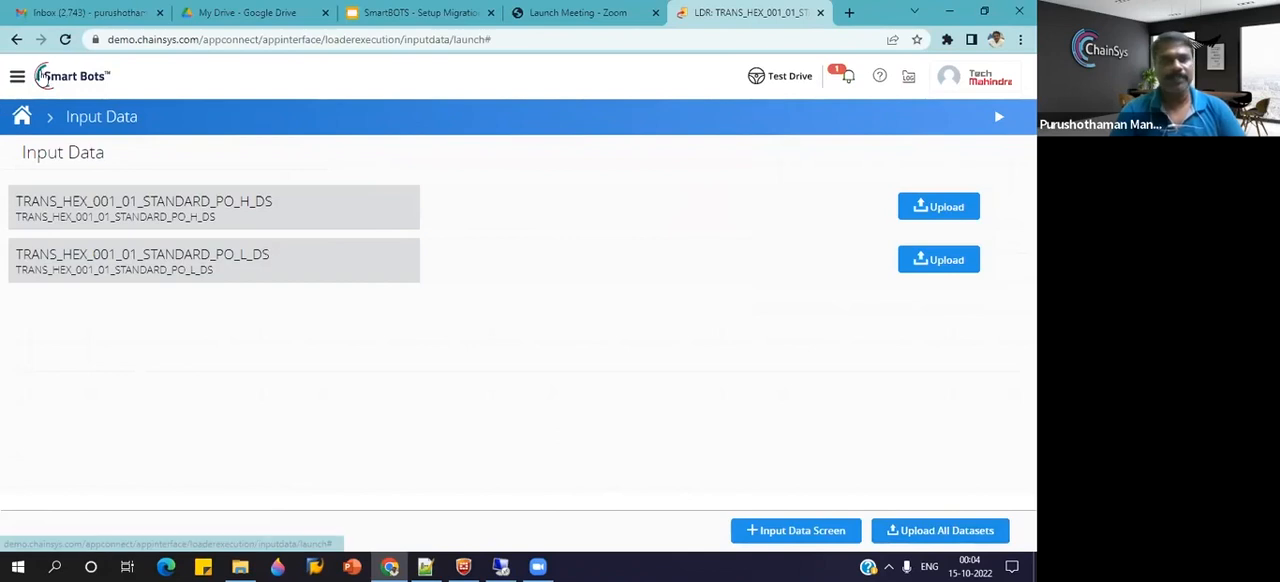
Find TRANS_HEX_001_01_STANDARD_PO_LDR by name in the Loader workbench and execute it to reach its input data.
left_click(17, 80)
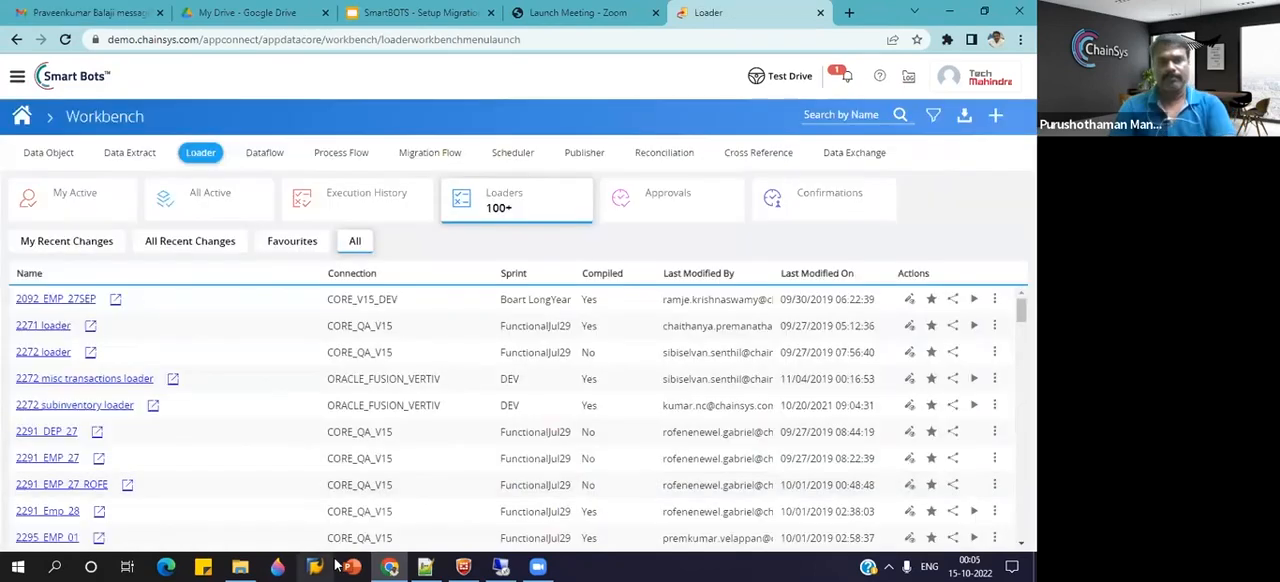
left_click(425, 567)
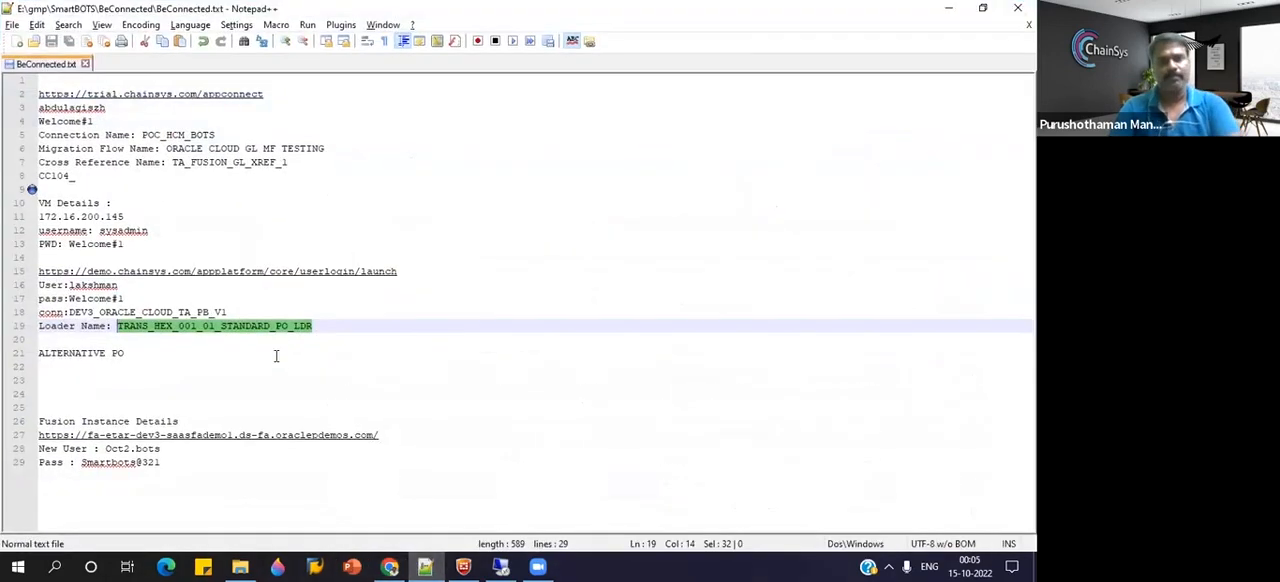
key("alt+Tab")
left_click(844, 114)
type("PRINDRD_PO_LOADER")
key("Return")
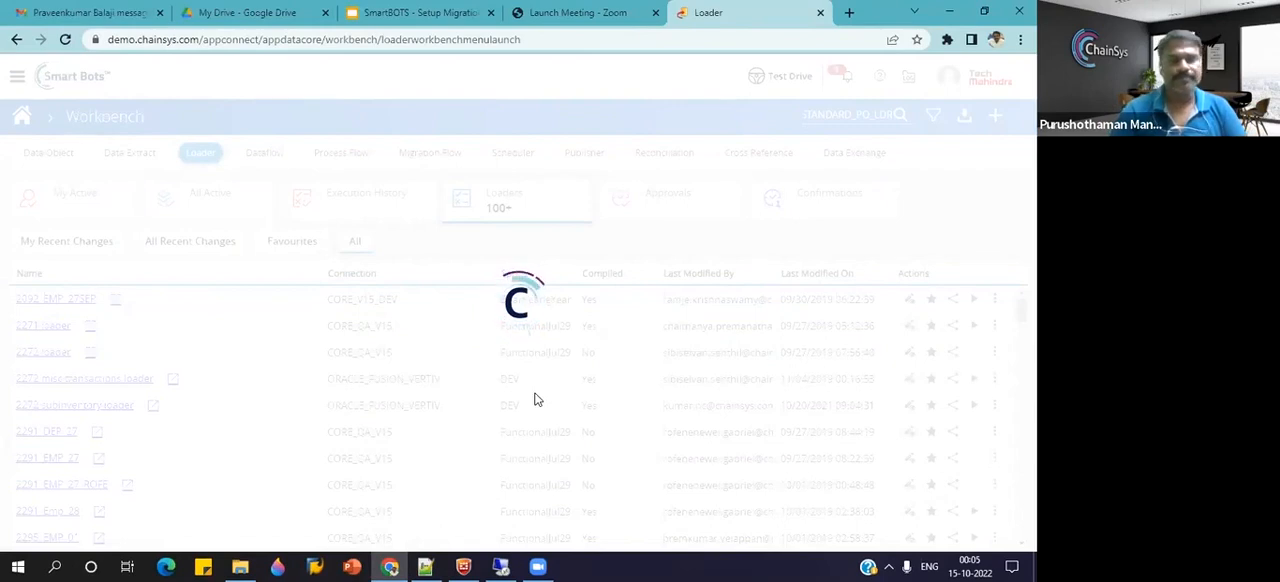
left_click(986, 301)
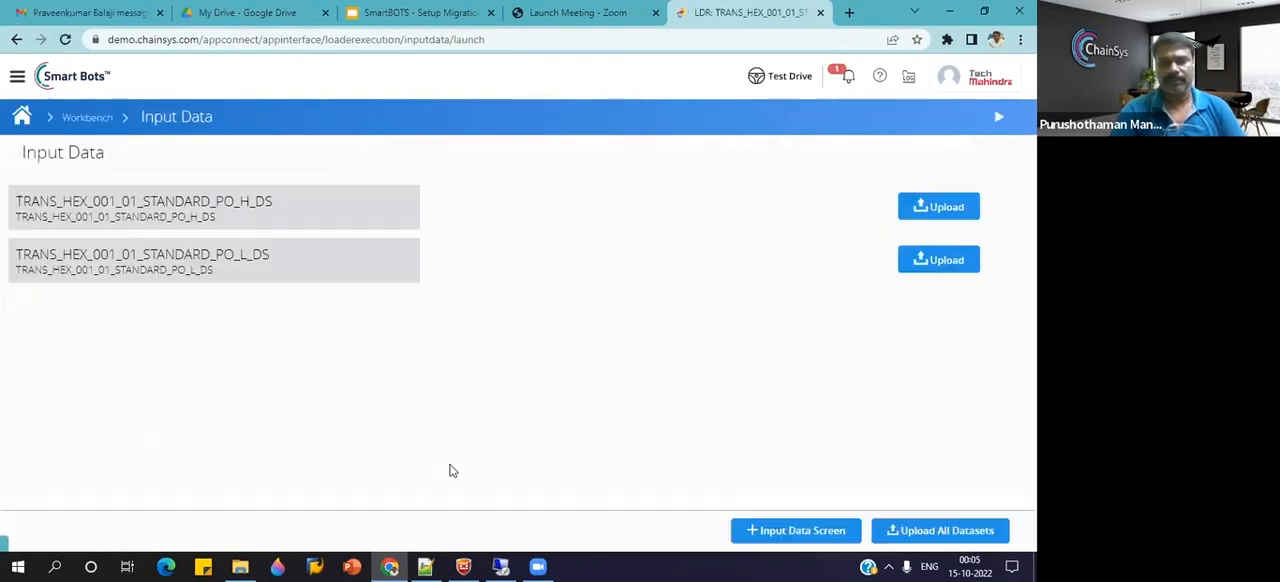
Rename the header workbook in the BeConnected folder to TRANS_HEX_001_01_STANDARD_PO_H_DS.xlsx, removing the (1) suffix.
left_click(946, 220)
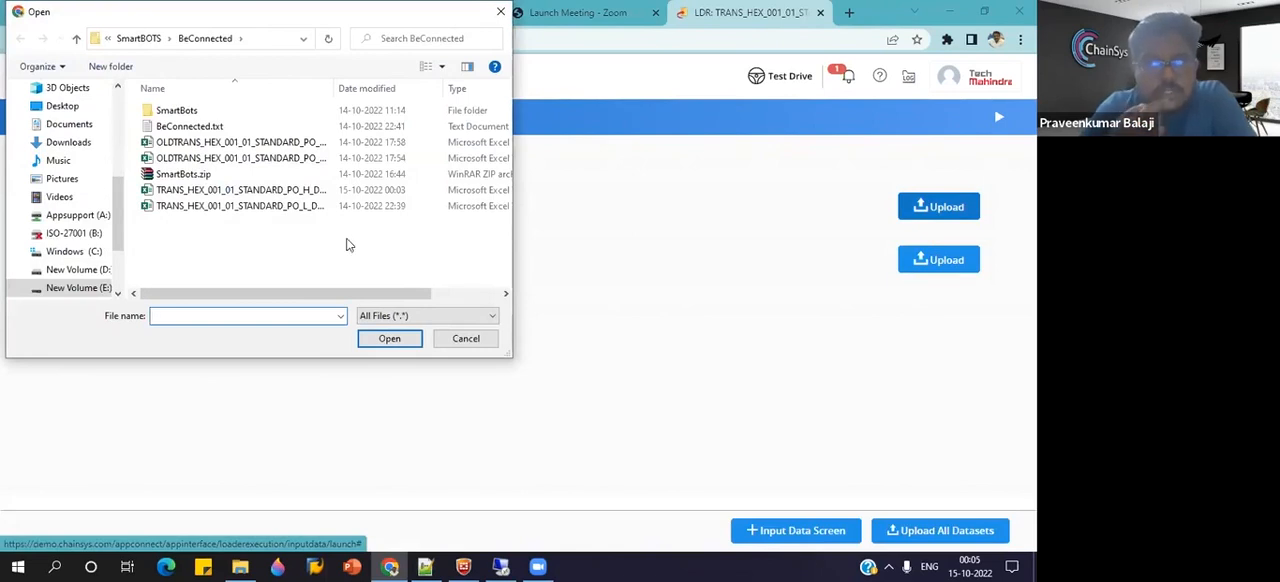
left_click(466, 338)
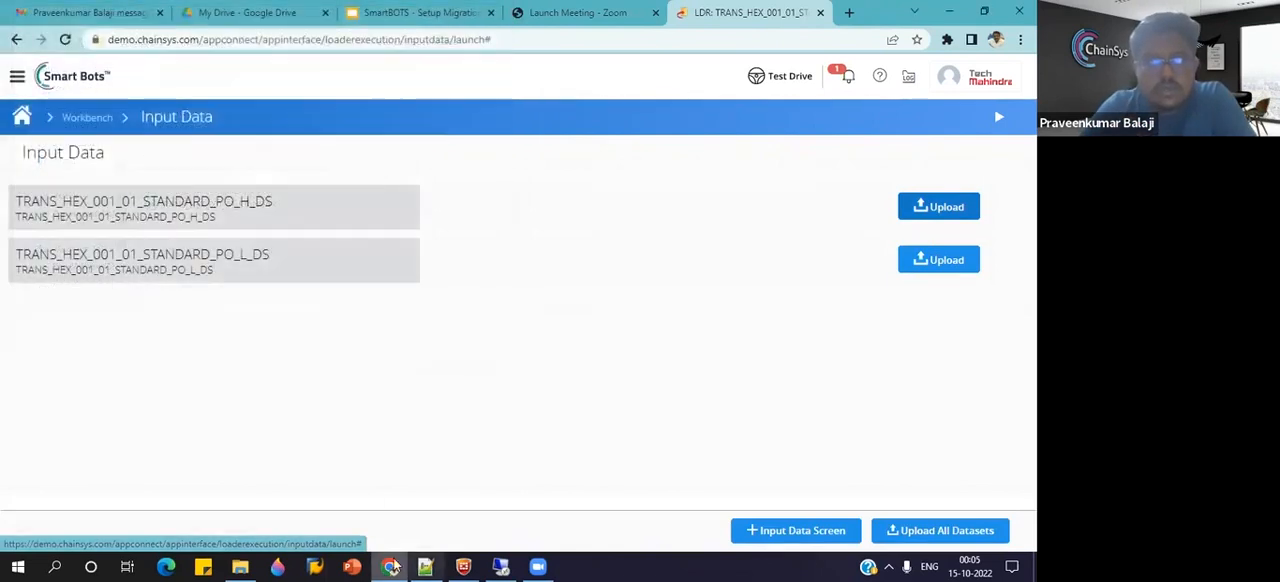
left_click(240, 566)
left_click(314, 180)
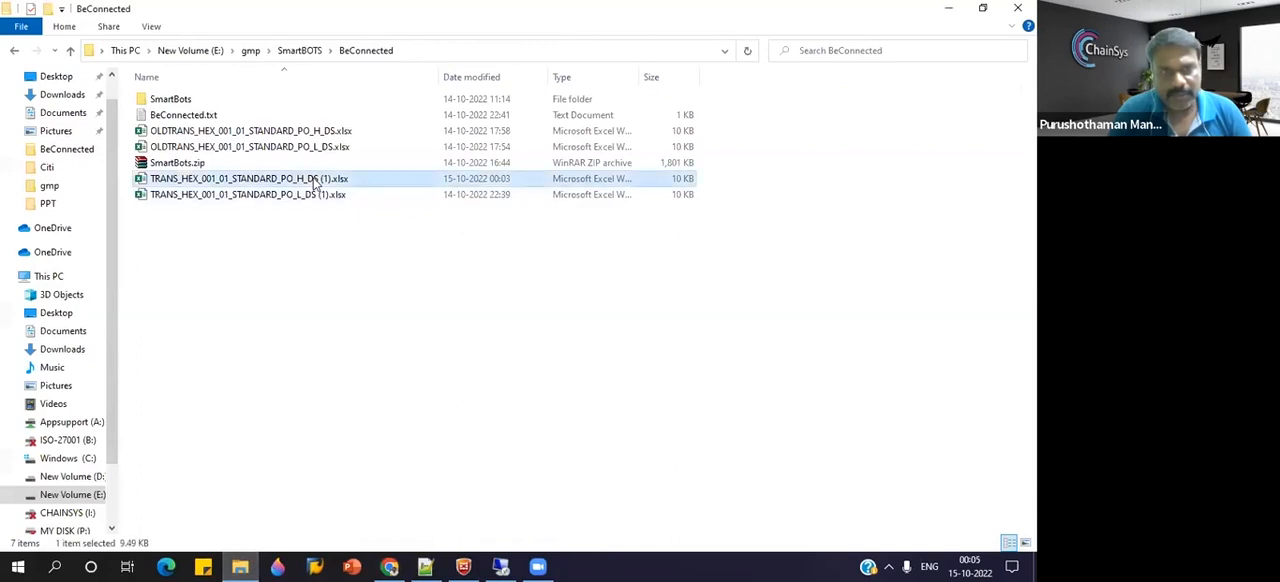
right_click(314, 180)
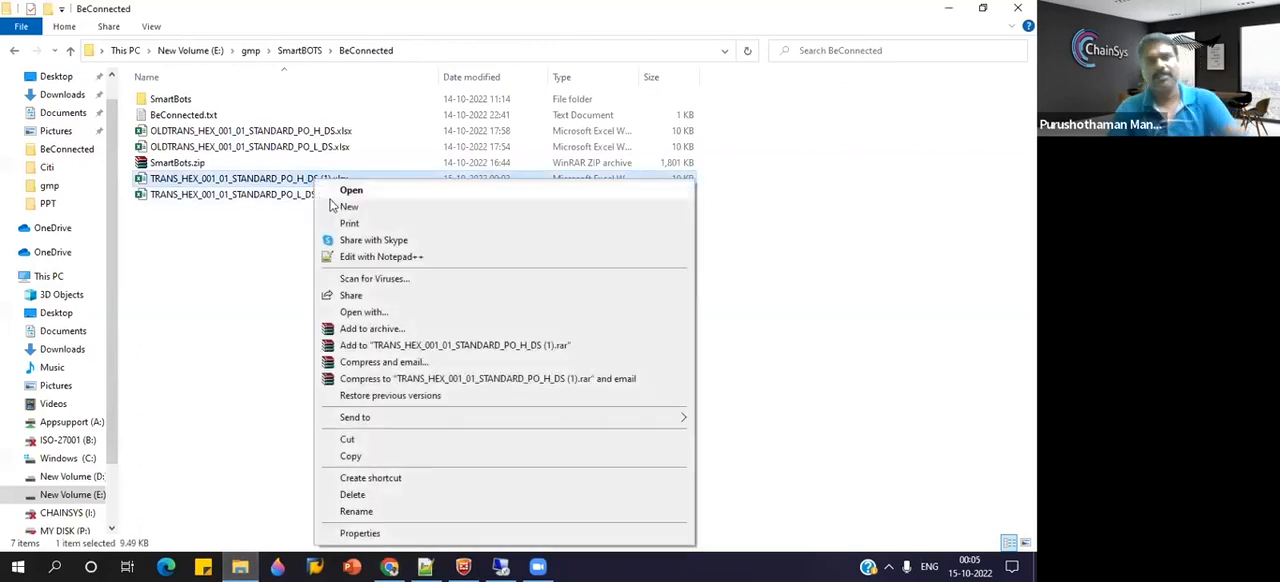
left_click(386, 511)
left_click(332, 178)
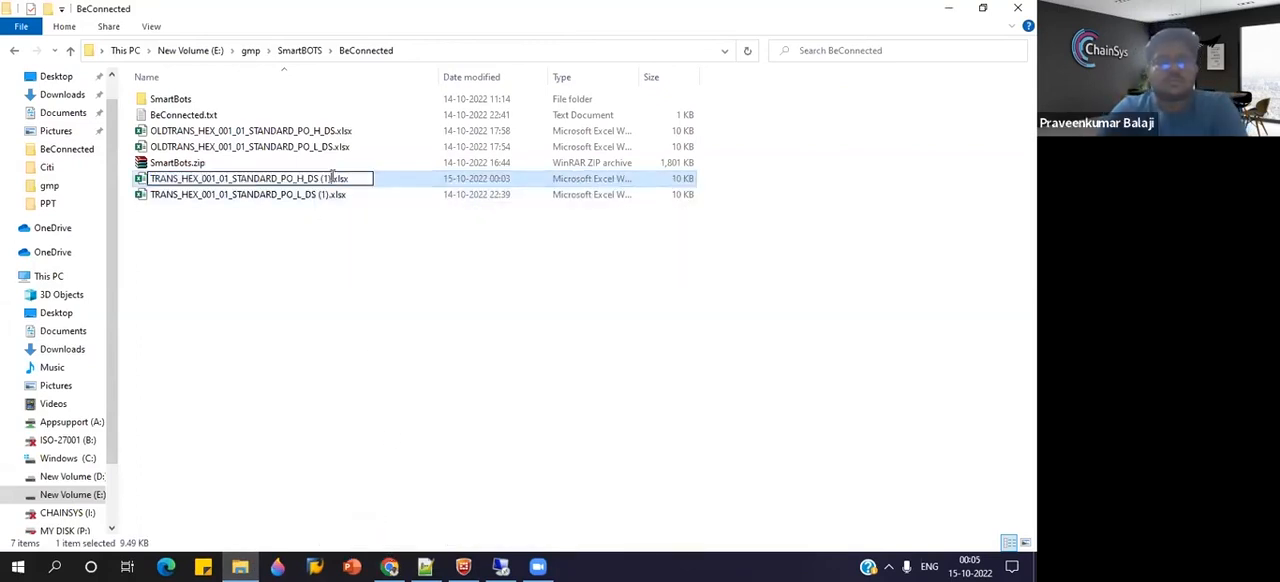
key("BackSpace")
key("BackSpace")
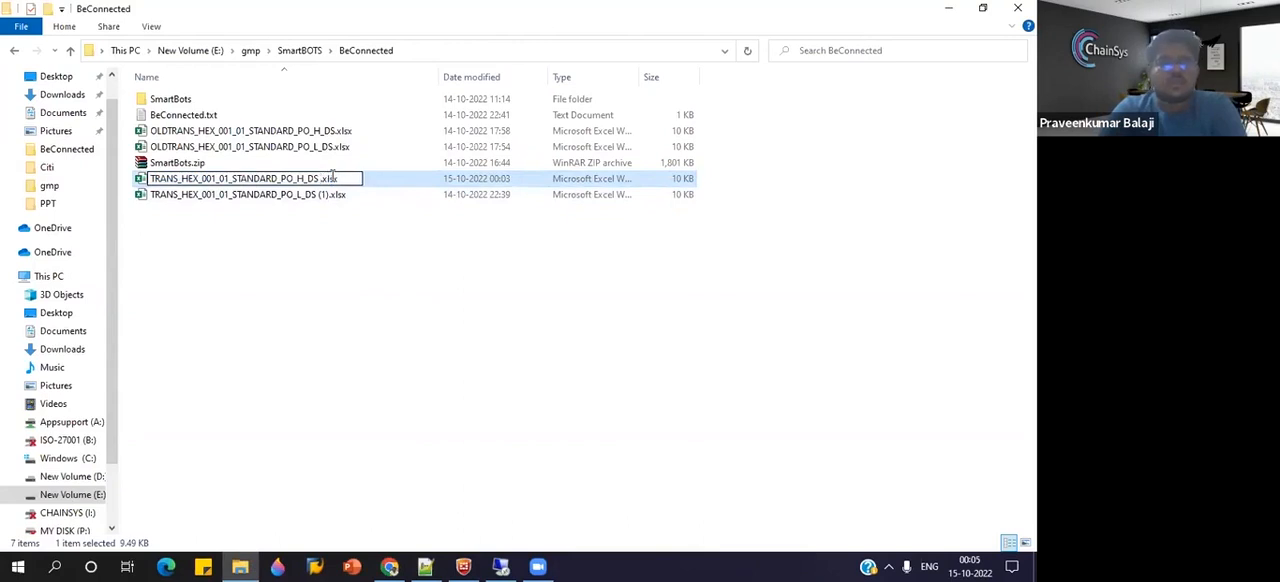
key("Return")
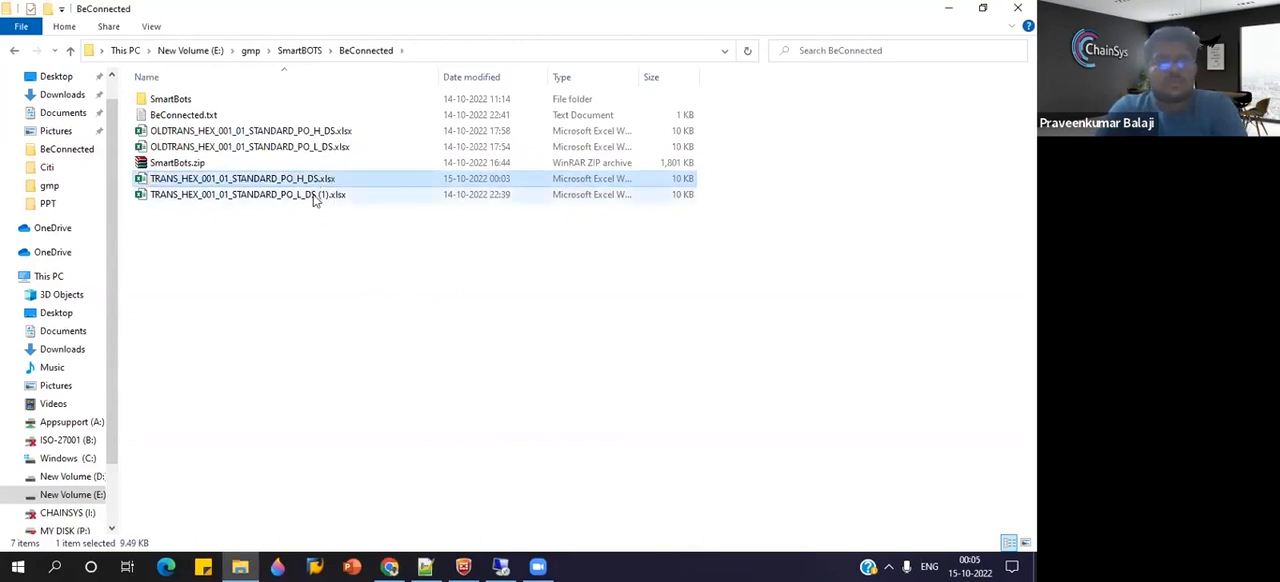
Rename the line workbook in the BeConnected folder to TRANS_HEX_001_01_STANDARD_PO_L_DS.xlsx, removing the (1) suffix.
left_click(315, 199)
right_click(315, 197)
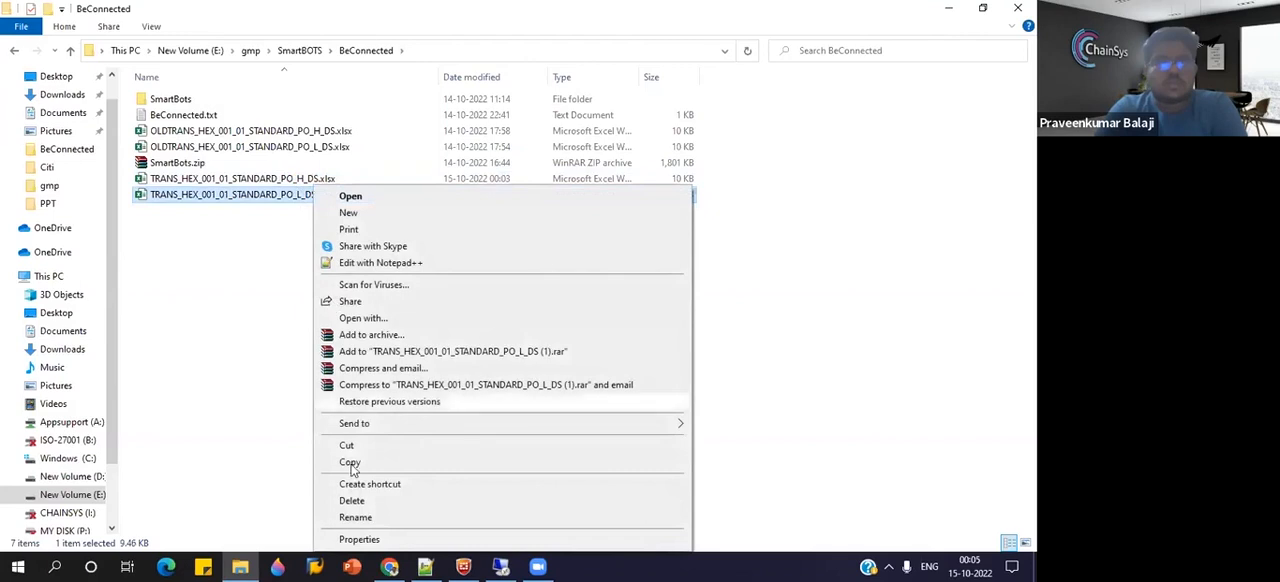
left_click(355, 518)
key("Right")
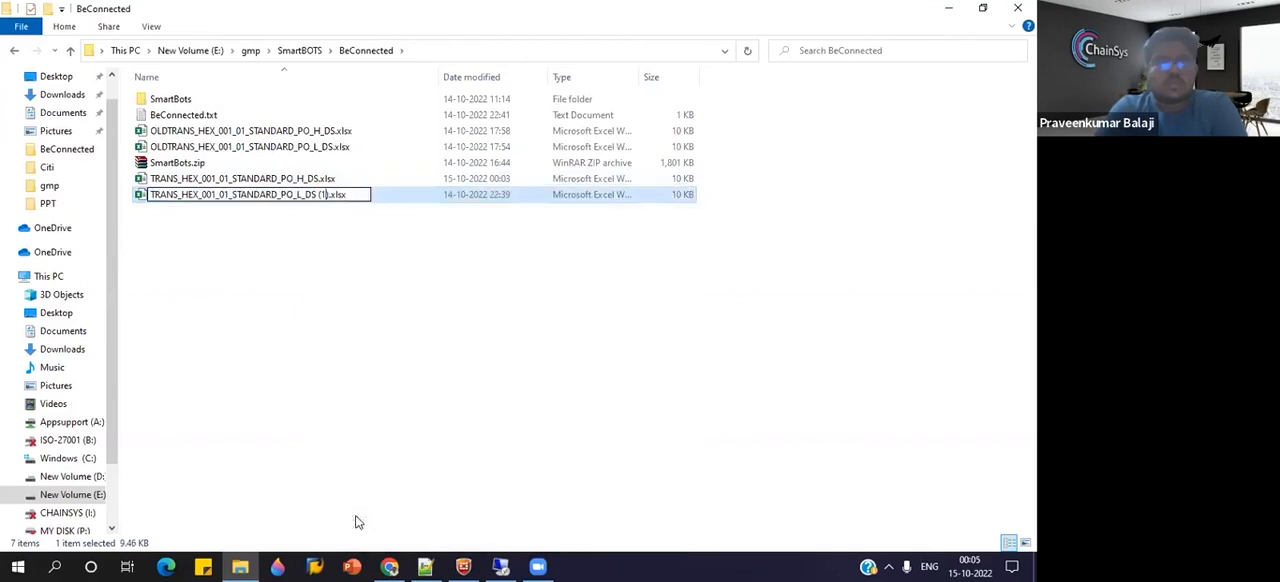
key("BackSpace")
key("BackSpace")
key("BackSpace")
key("BackSpace")
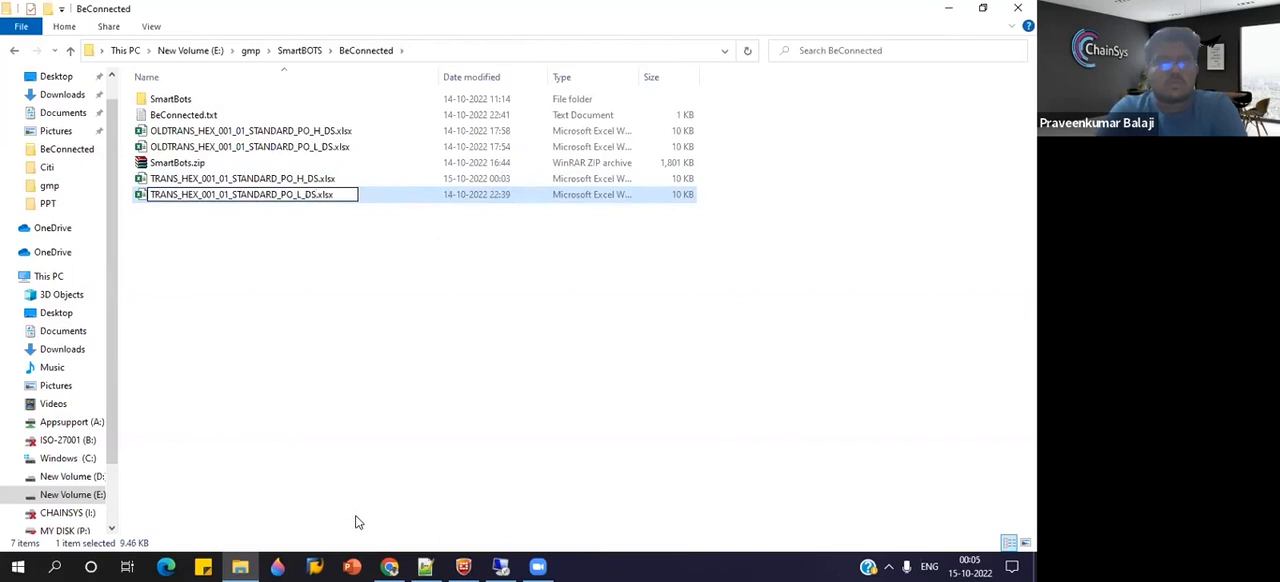
key("Return")
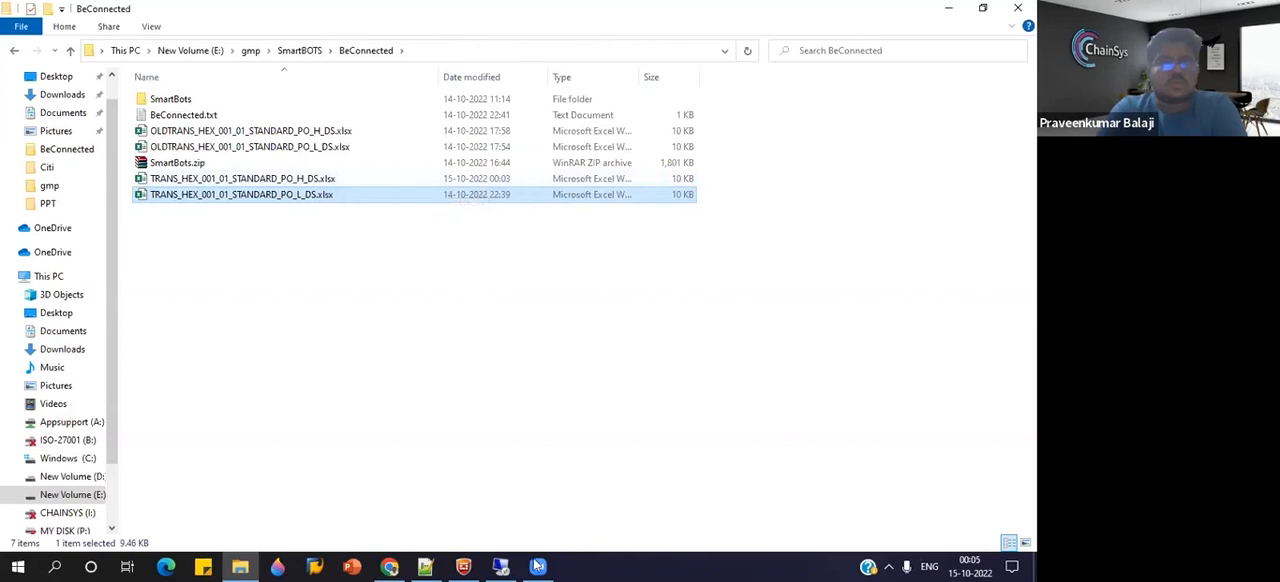
Back in the loader's input data, upload TRANS_HEX_001_01_STANDARD_PO_H_DS.xlsx to the header dataset and TRANS_HEX_001_01_STANDARD_PO_L_DS.xlsx to the line dataset.
left_click(389, 567)
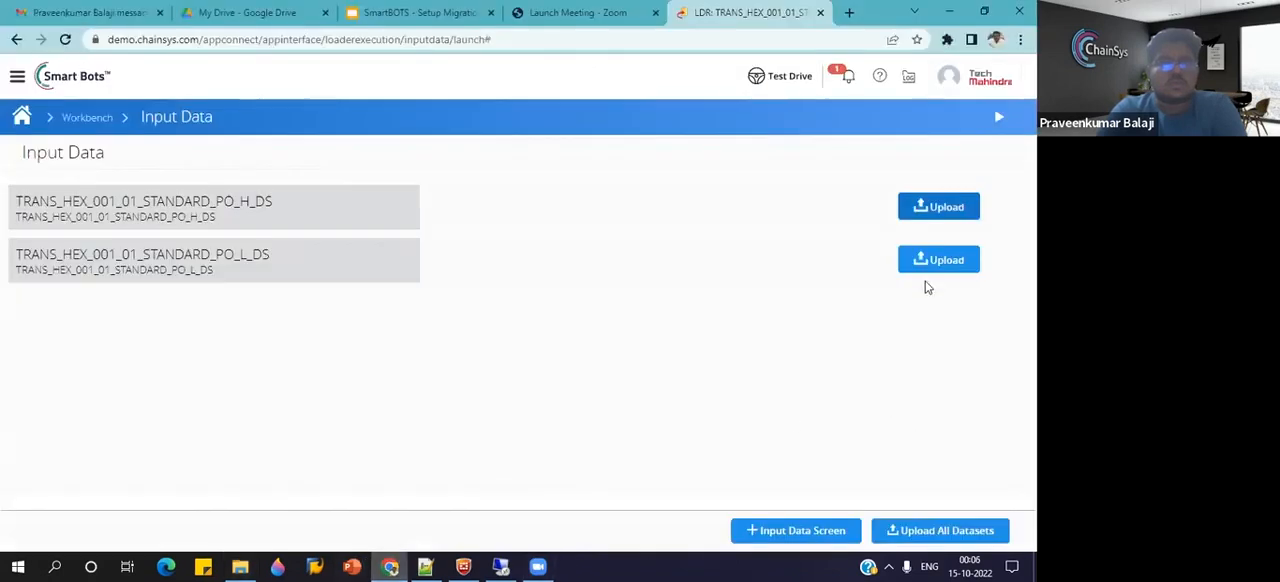
left_click(941, 219)
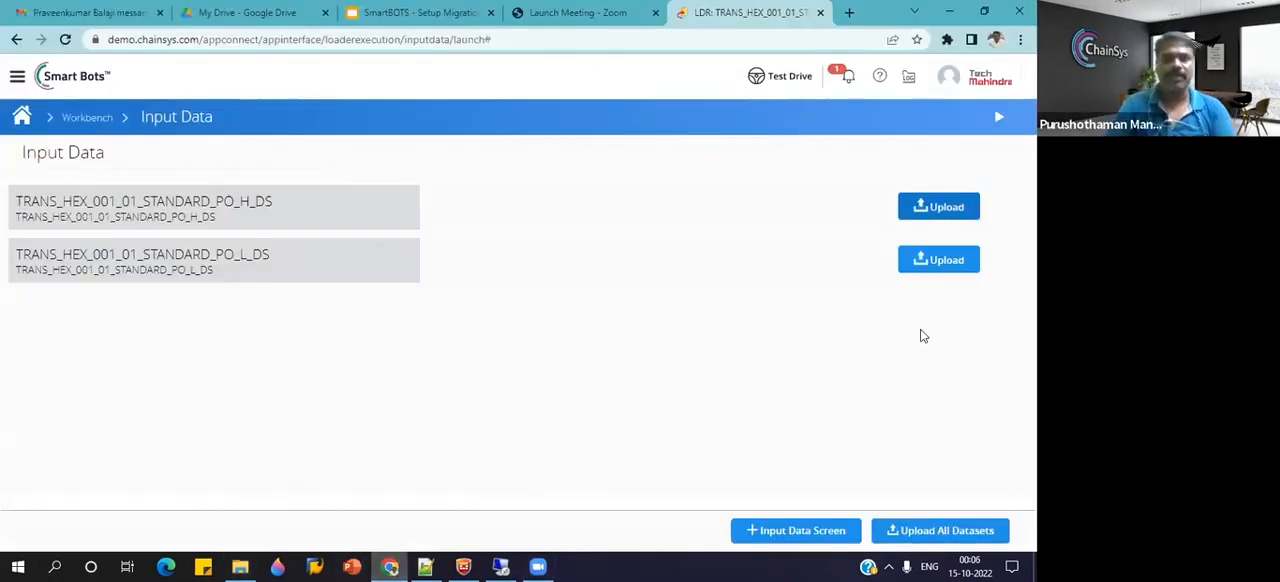
double_click(250, 190)
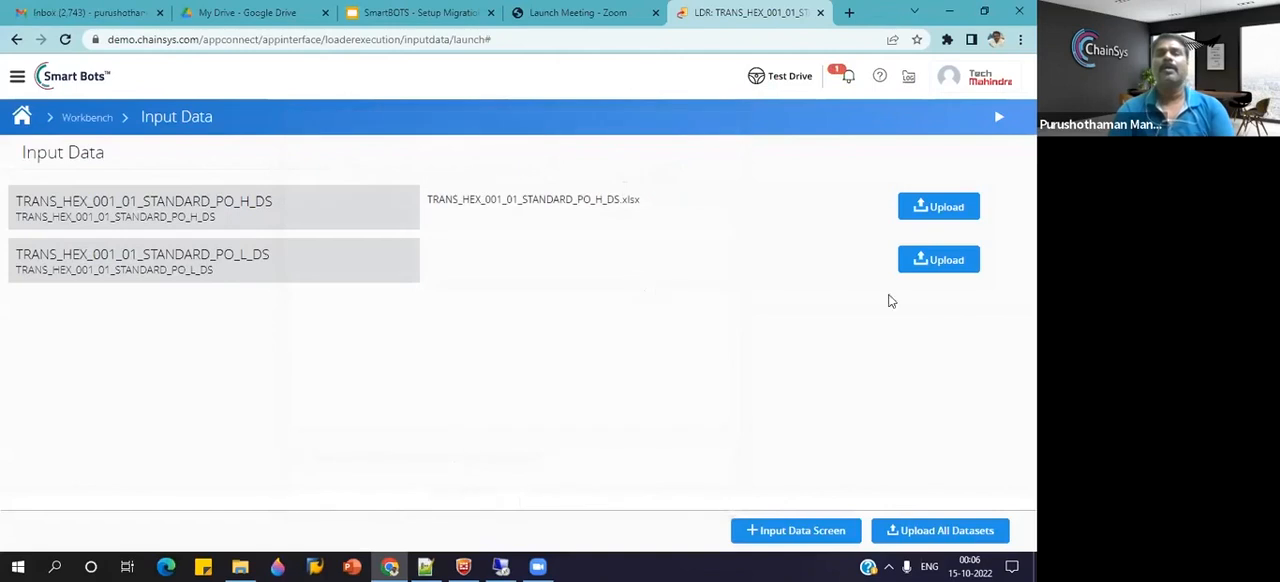
left_click(942, 262)
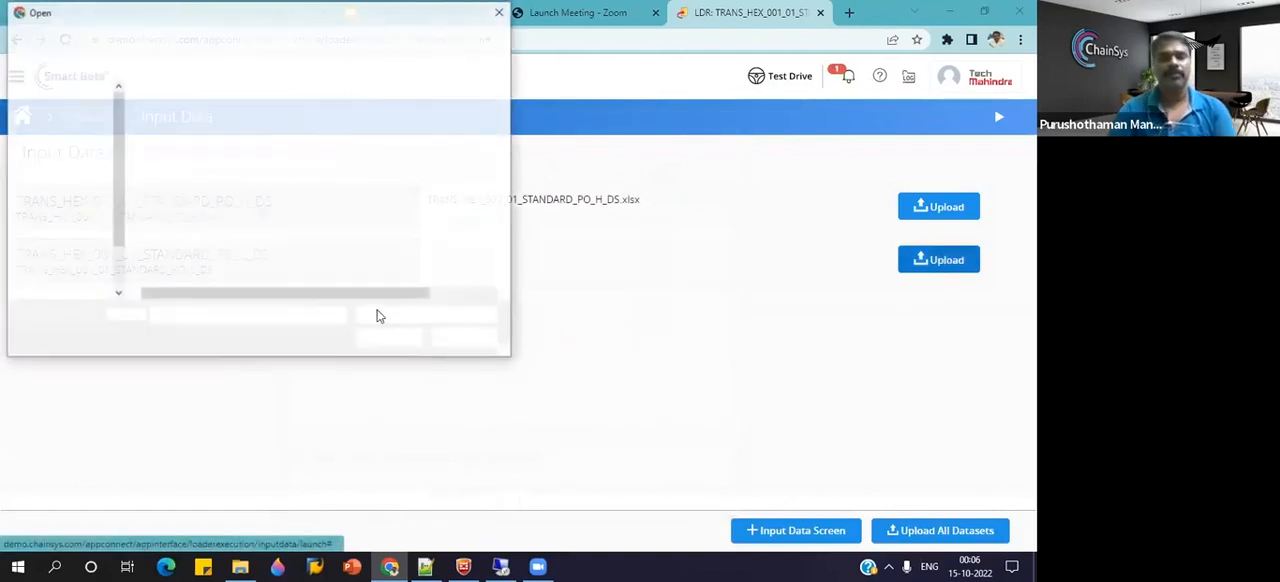
left_click(240, 205)
left_click(390, 339)
left_click(478, 480)
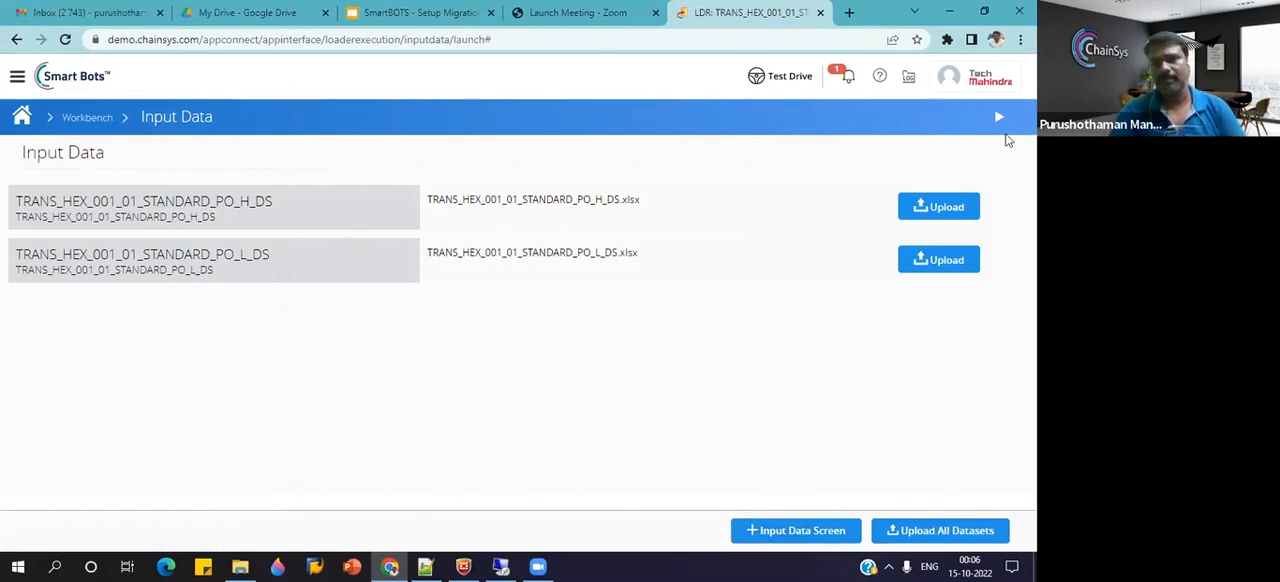
Run the loader on the uploaded data and switch to the remote desktop session, minimizing the command window that covers Oracle Fusion.
left_click(1001, 138)
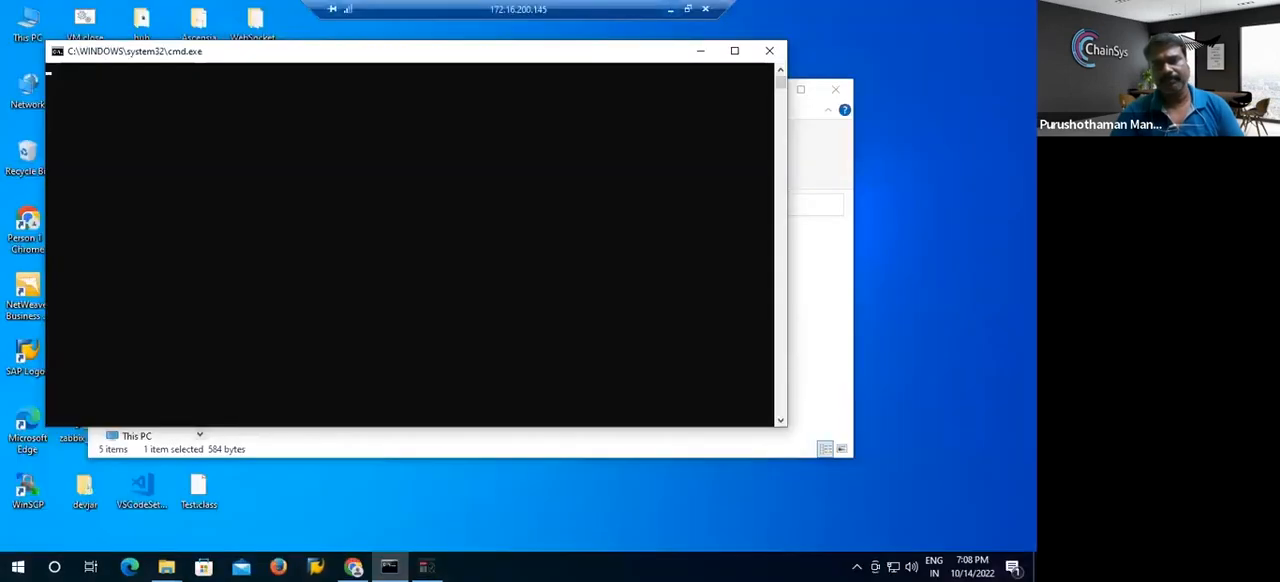
left_click(497, 566)
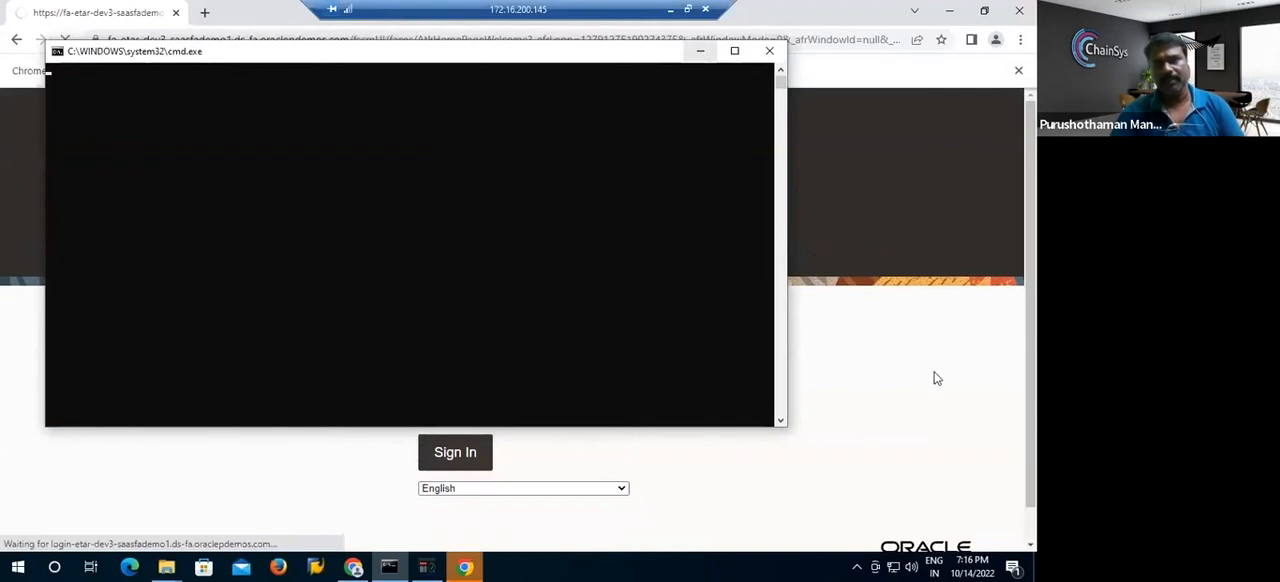
left_click(701, 52)
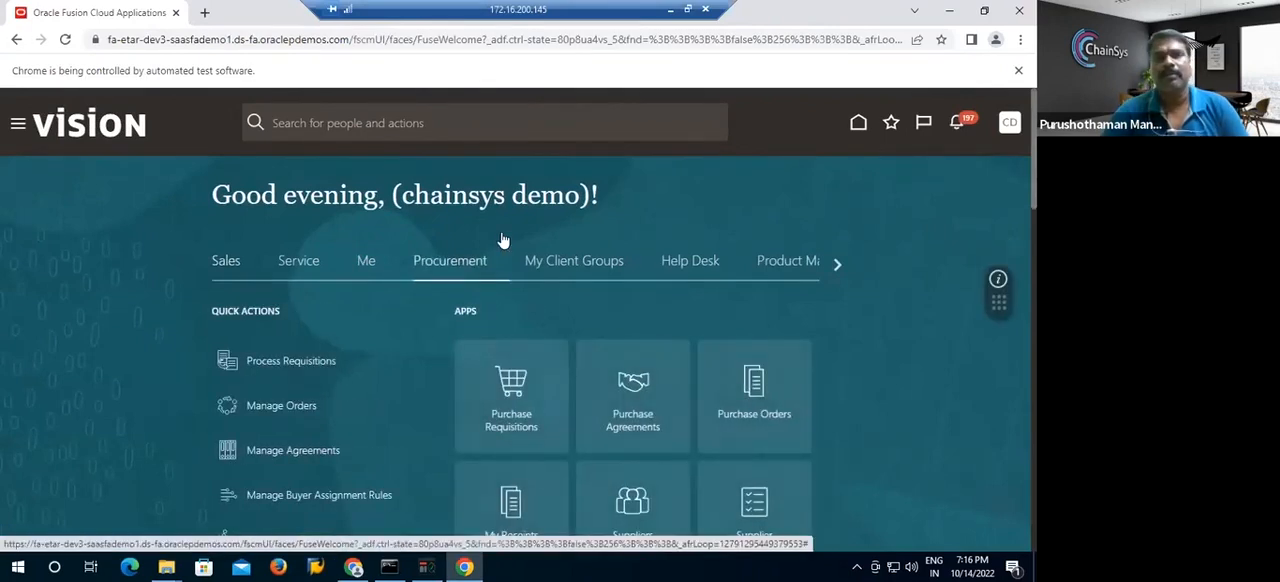
Follow the bot through the first purchase order line's fields from Promised Delivery Date to Match Approval Level.
left_click(503, 240)
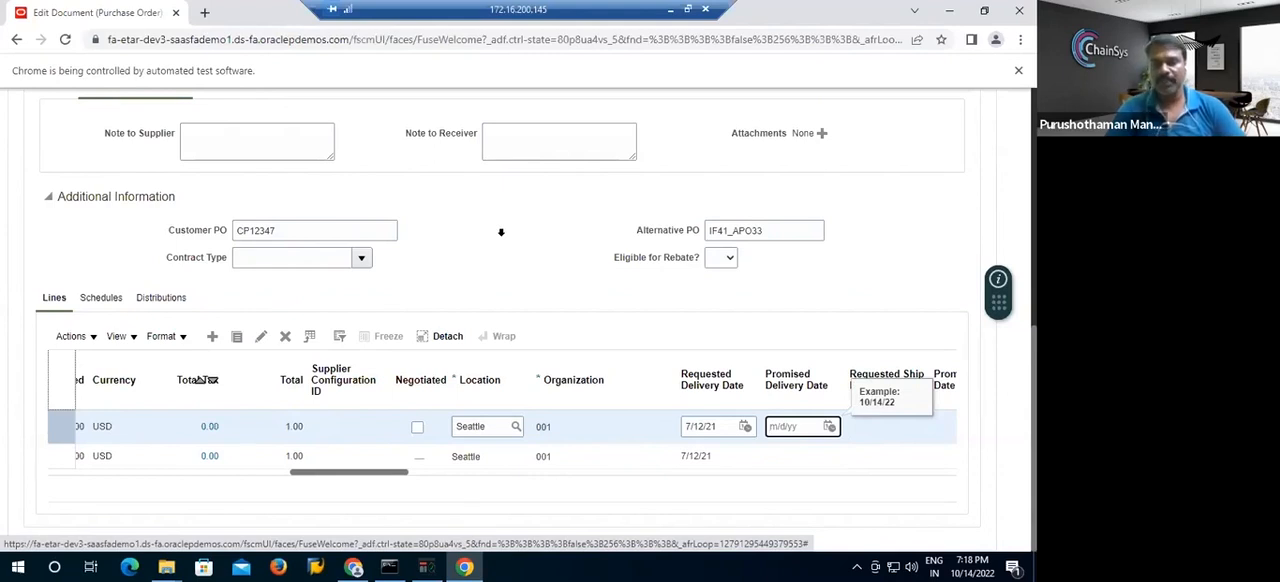
key("Tab")
key("Tab")
key("Tab")
key("Tab")
key("Tab")
key("Tab")
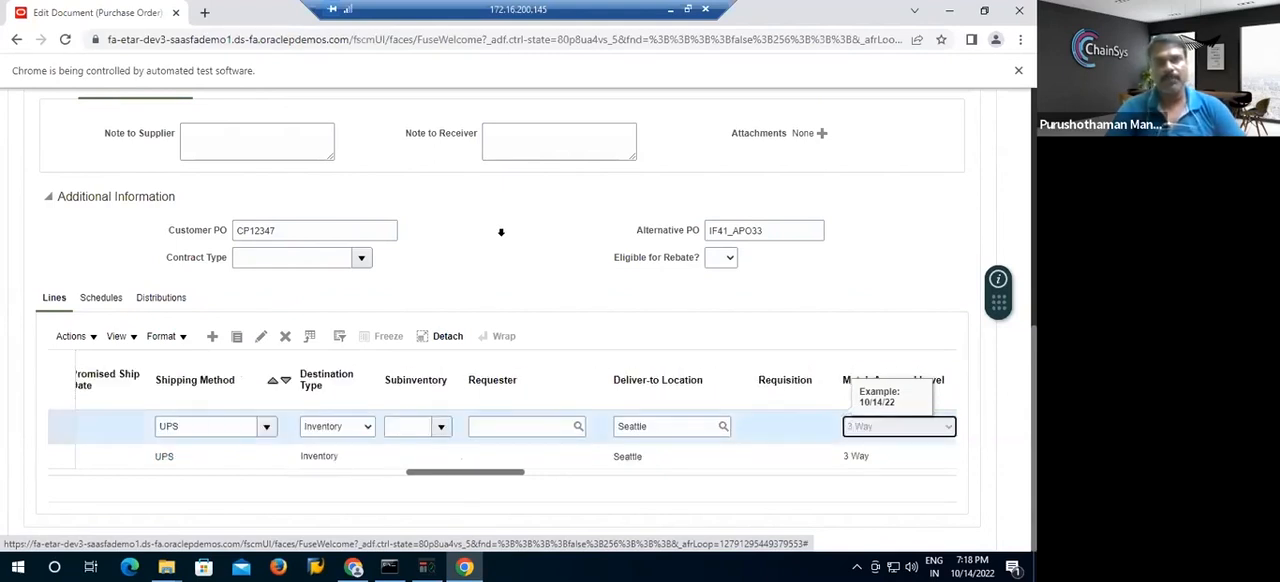
key("Tab")
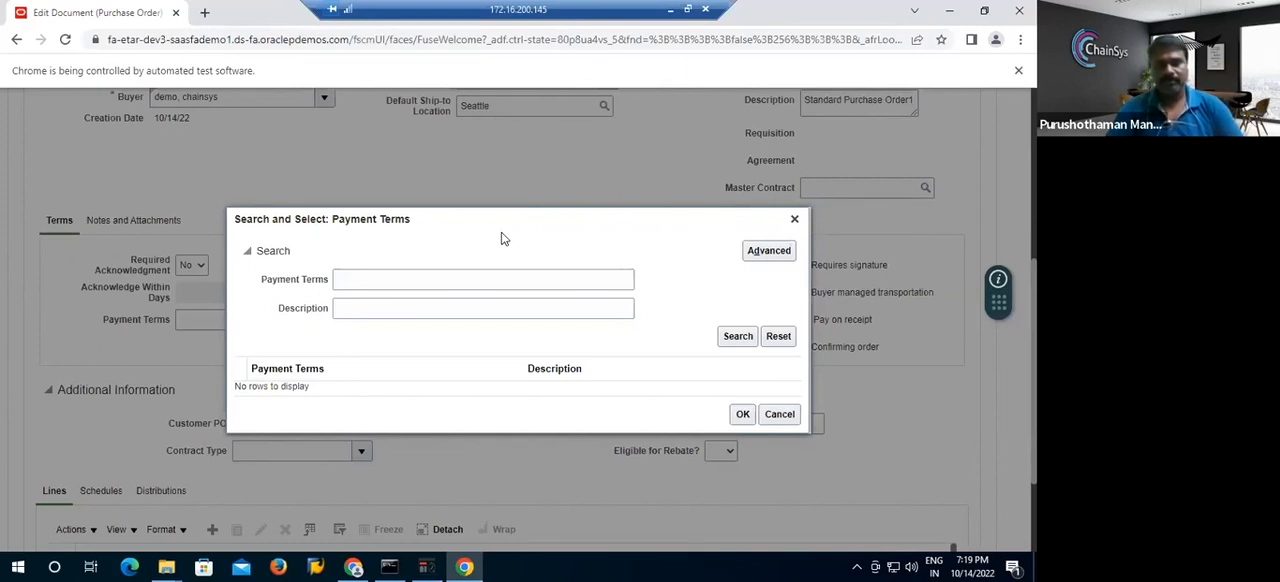
Go to the Payment Terms criterion in the search for the purchase order's payment terms.
left_click(523, 280)
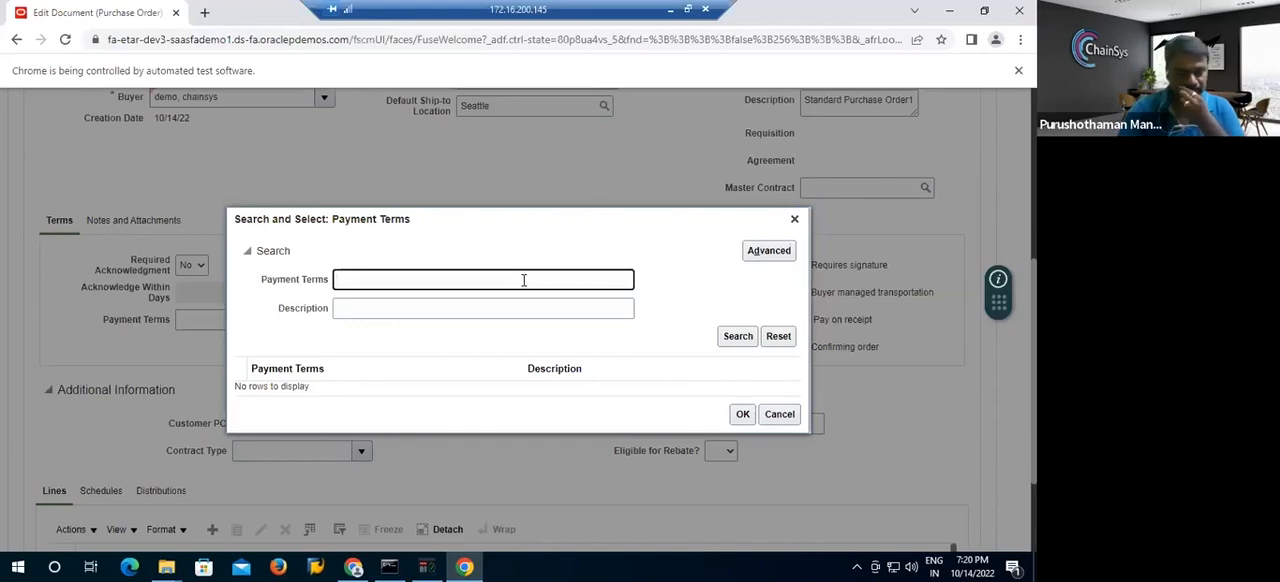